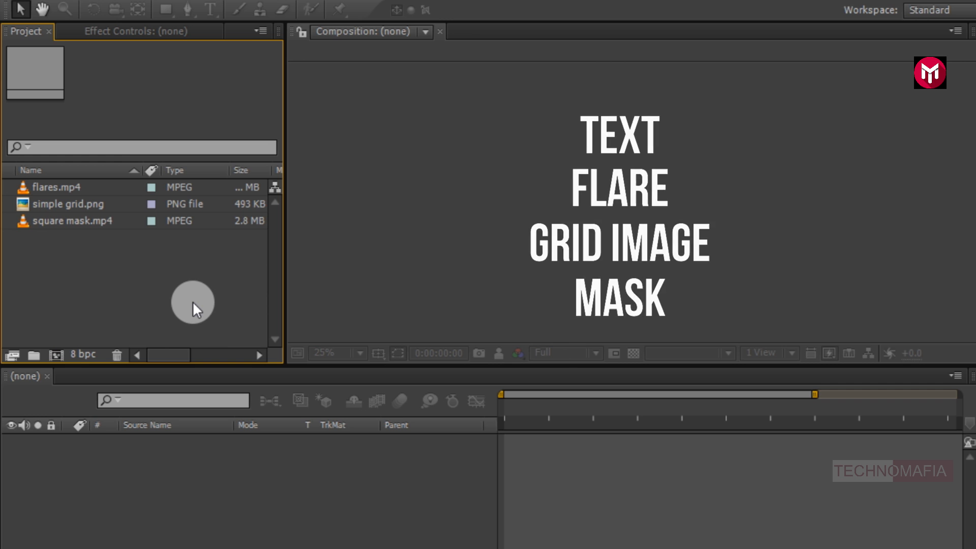
Step: Create a new 1920 x 1080 composition named "Text" with a duration of 5 seconds
left_click(56, 351)
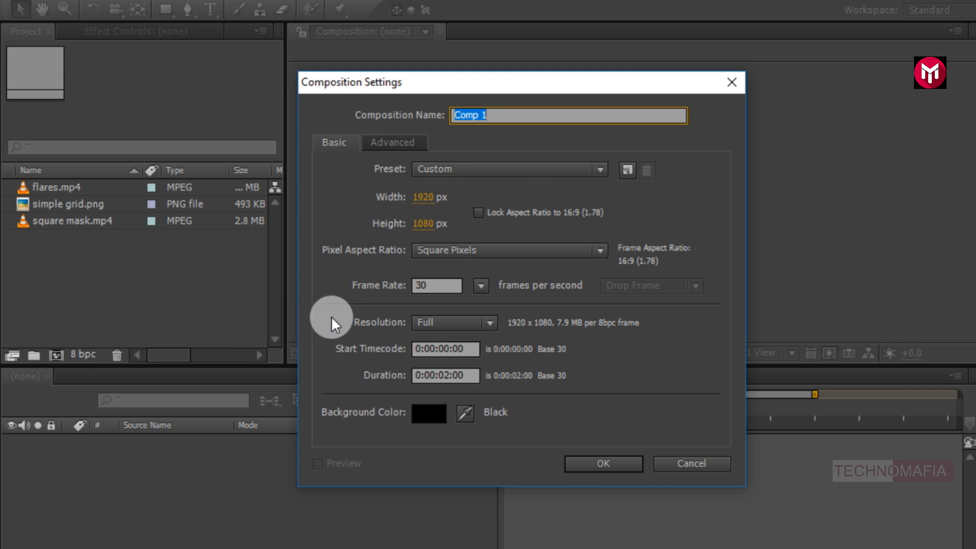
type("Text")
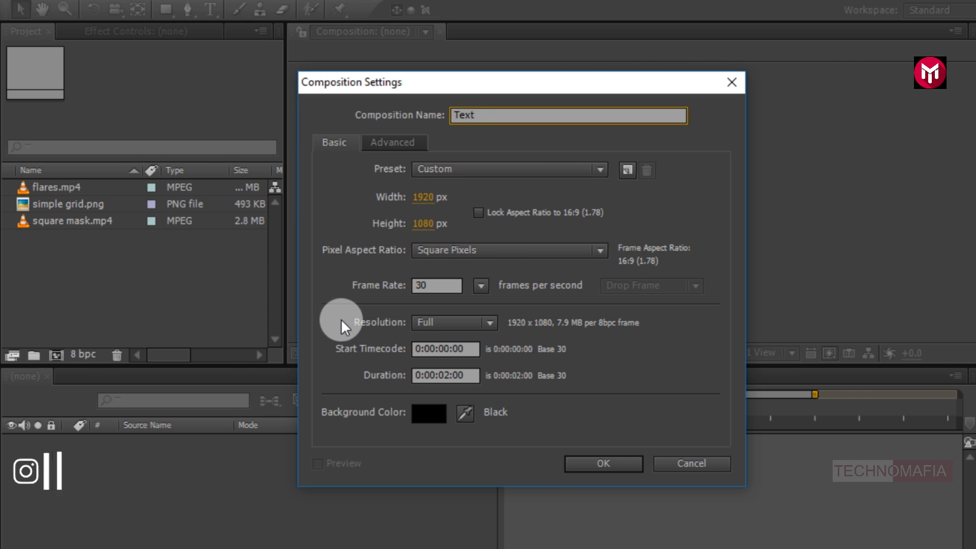
left_click_drag(445, 375, 450, 375)
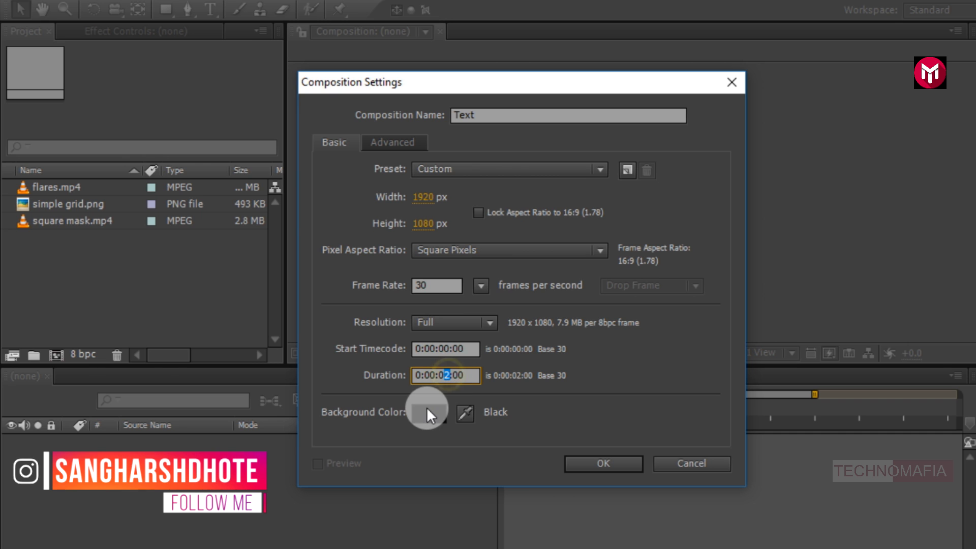
type("5")
left_click(571, 463)
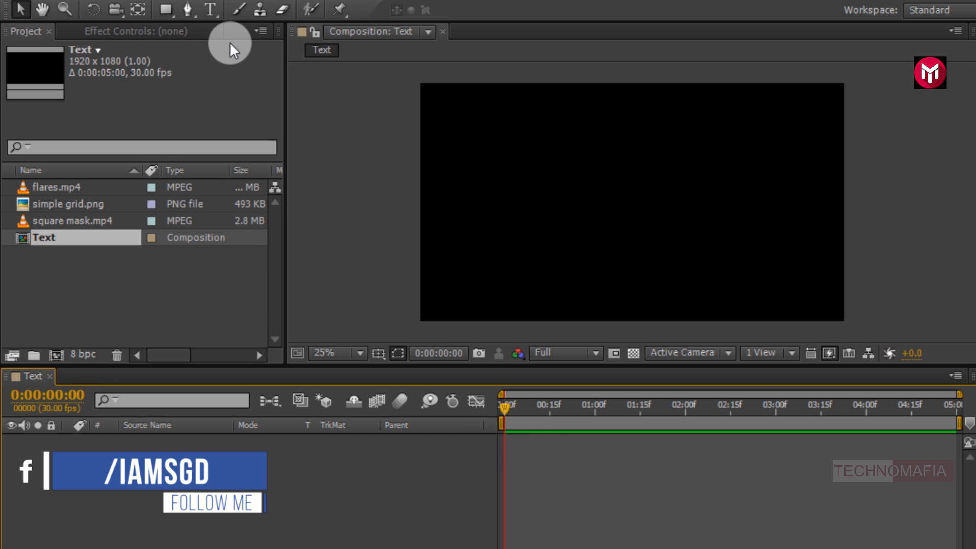
Step: Add a text layer reading "TECHNOMAFIA" in the upper part of the composition
left_click(212, 9)
left_click(570, 172)
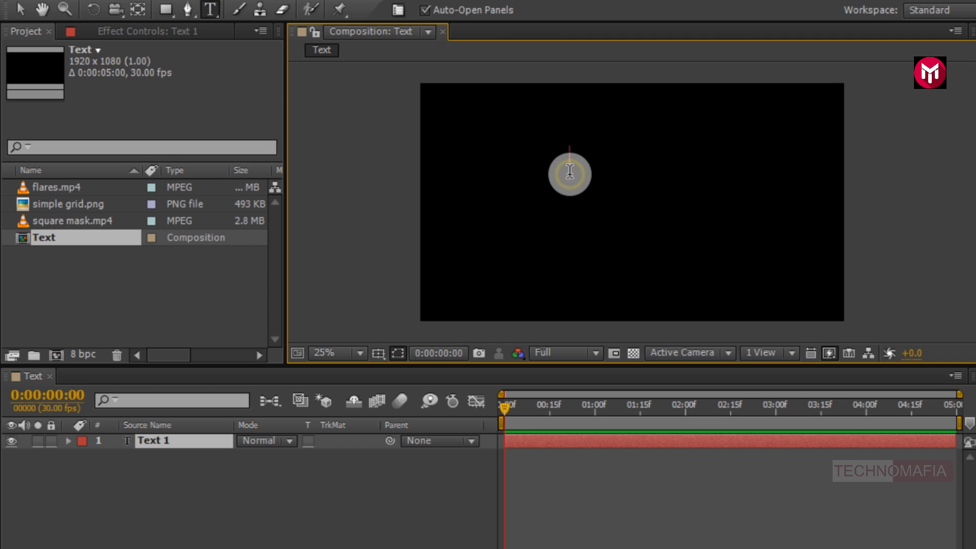
type("T")
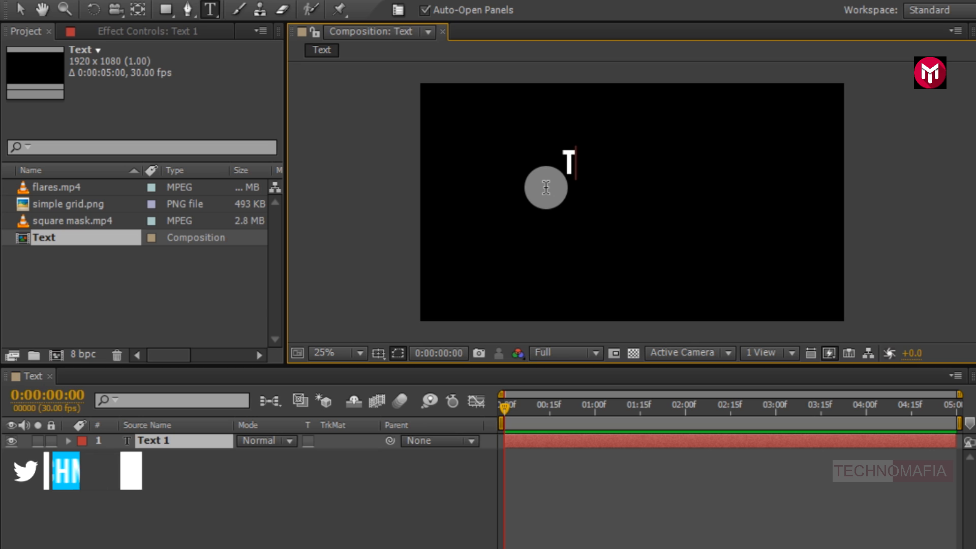
type("ECHNO")
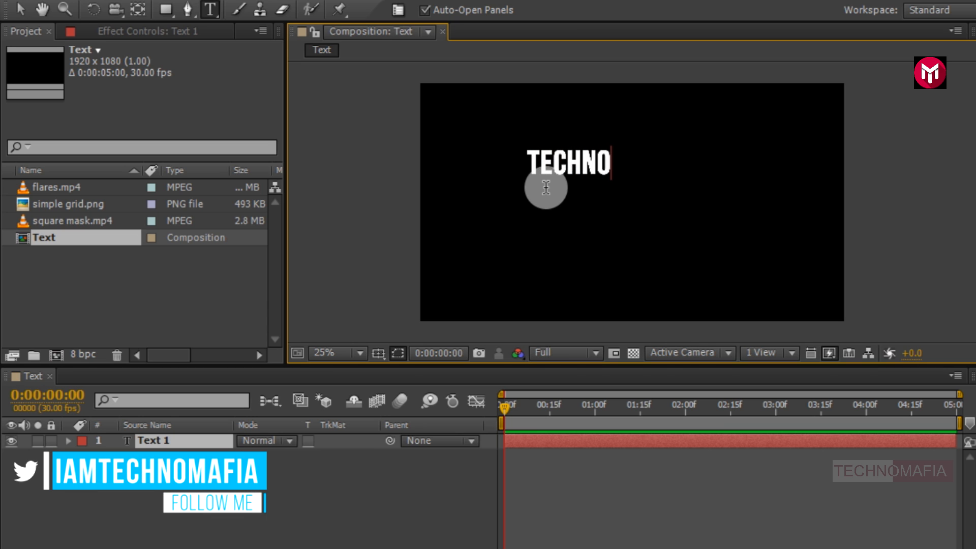
type("MAFIA")
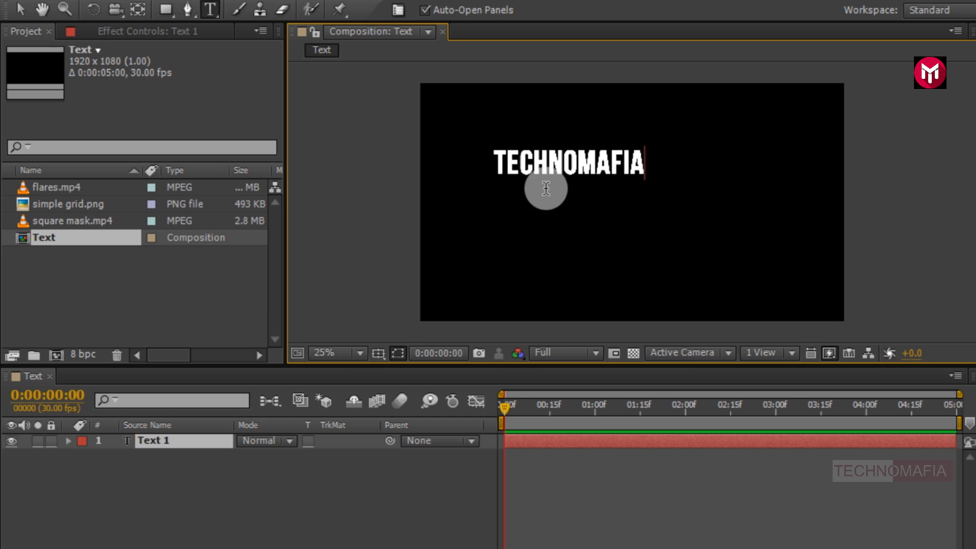
Step: Set the font size of the whole TECHNOMAFIA text to 200 px
double_click(557, 161)
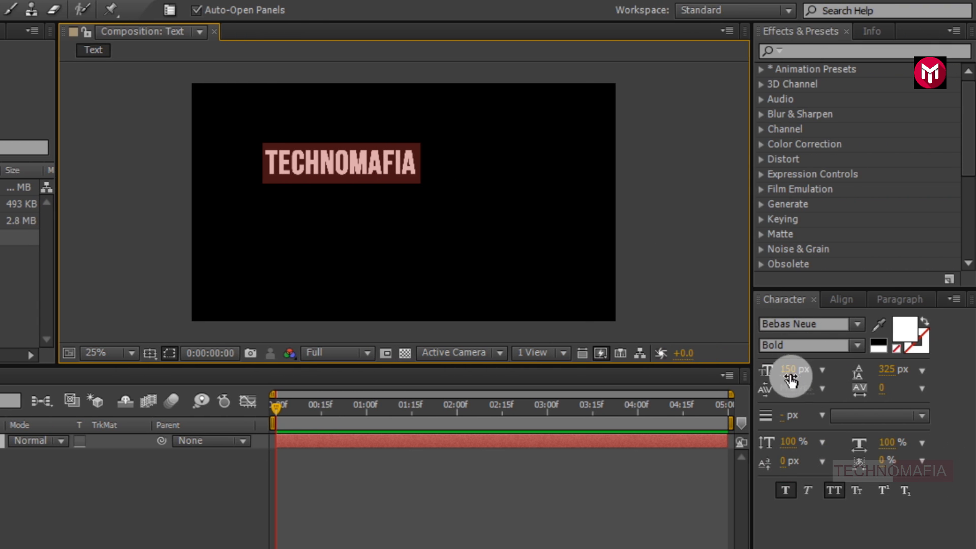
left_click(914, 370)
type("200")
key("Return")
Step: Center the text horizontally and vertically in the composition and apply faux italic
left_click(850, 300)
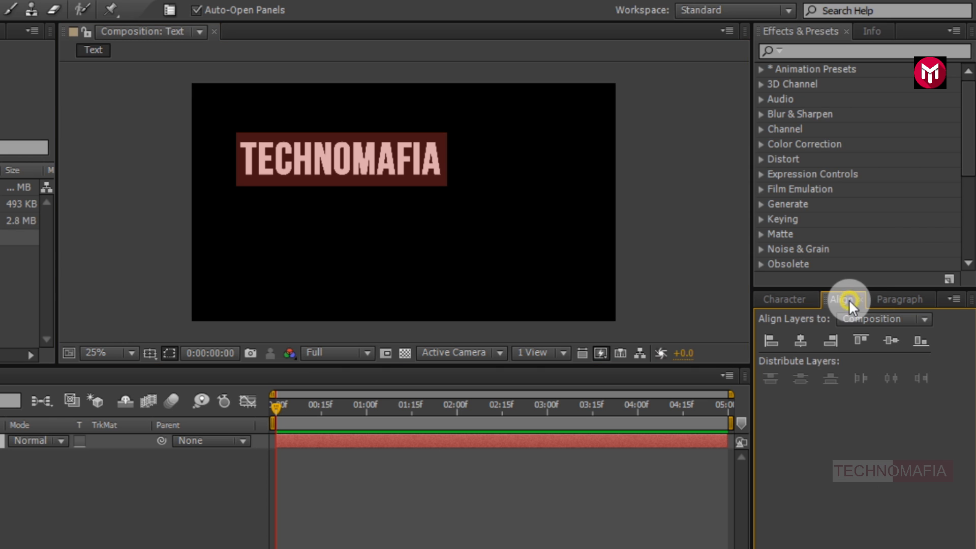
left_click(801, 340)
left_click(890, 340)
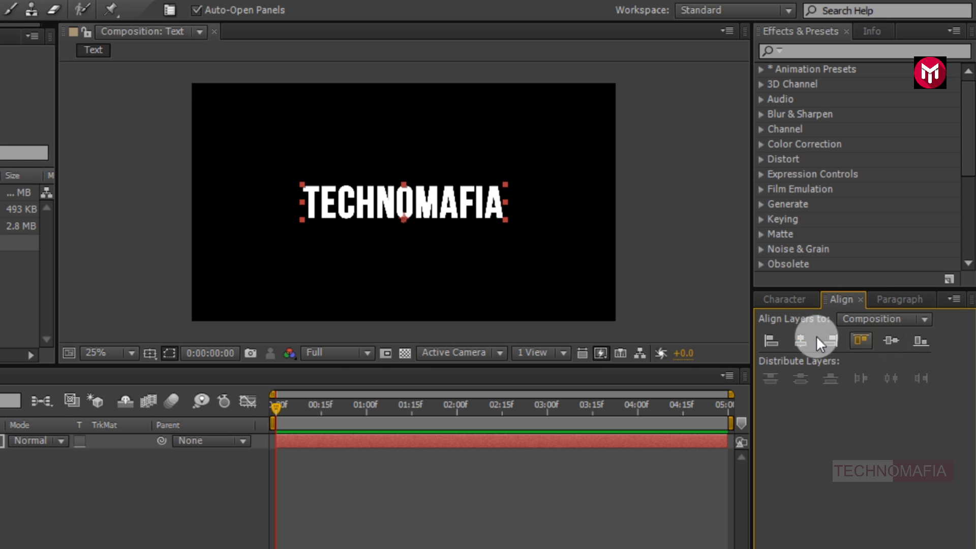
left_click(774, 302)
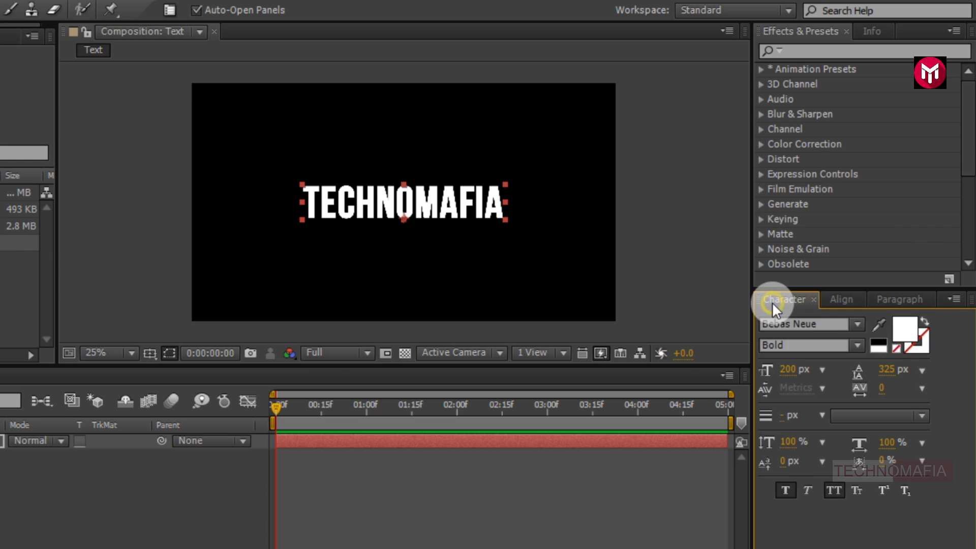
left_click(806, 491)
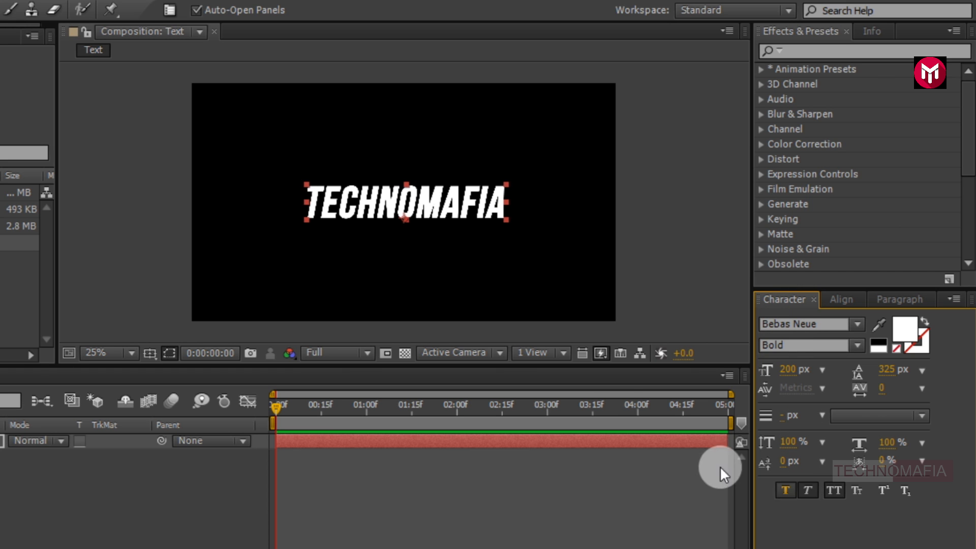
Step: Add a Tracking animator to the Technomafia text layer and give that animator a Wiggly selector
scroll(519, 240, "up", 1)
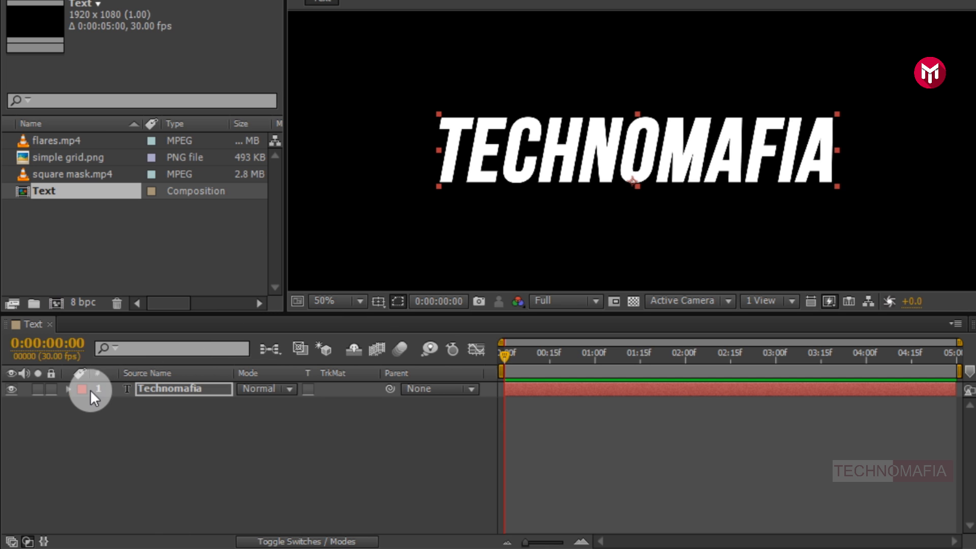
left_click(69, 389)
left_click(370, 405)
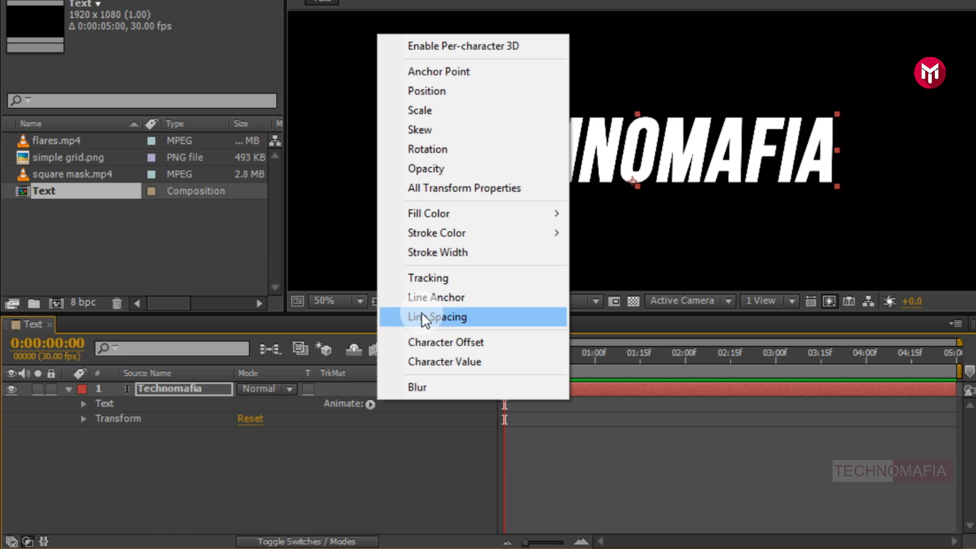
left_click(422, 280)
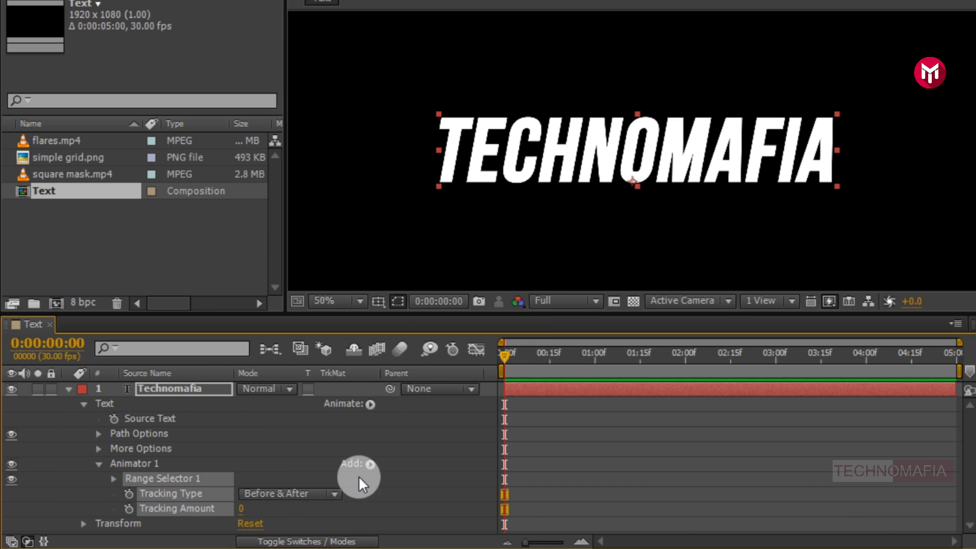
left_click(369, 462)
mouse_move(415, 491)
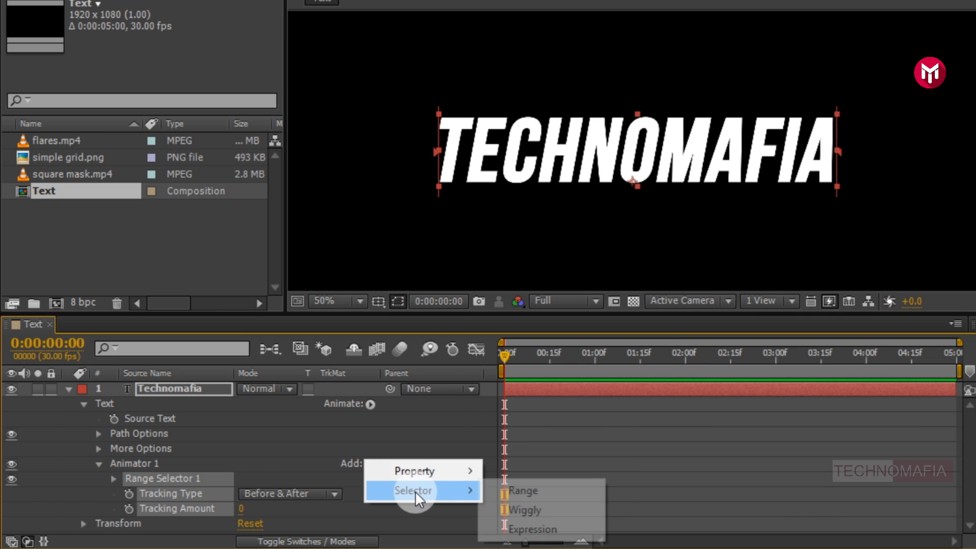
left_click(511, 509)
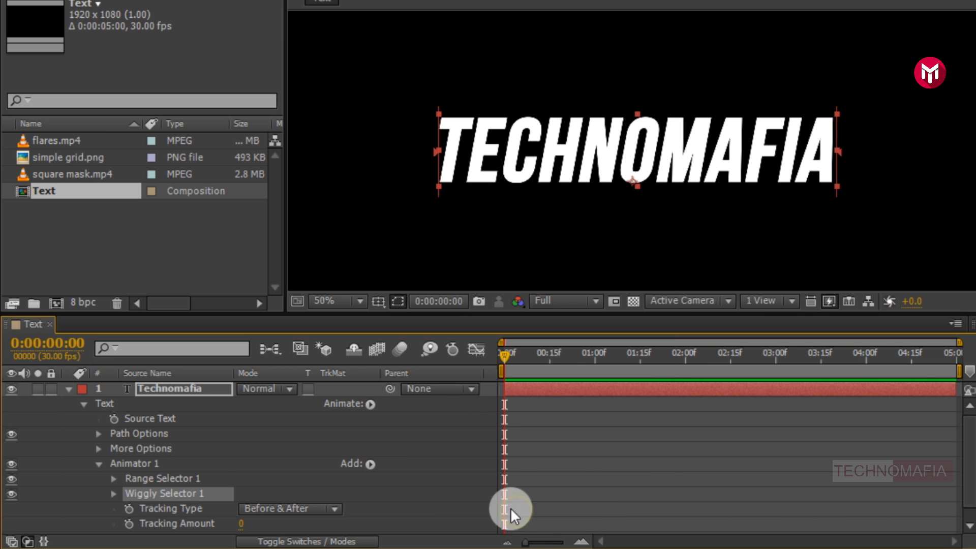
Step: Add an Opacity property of 0% to Animator 1 and preview the text animation
scroll(408, 459, "down", 1)
left_click(369, 459)
mouse_move(410, 464)
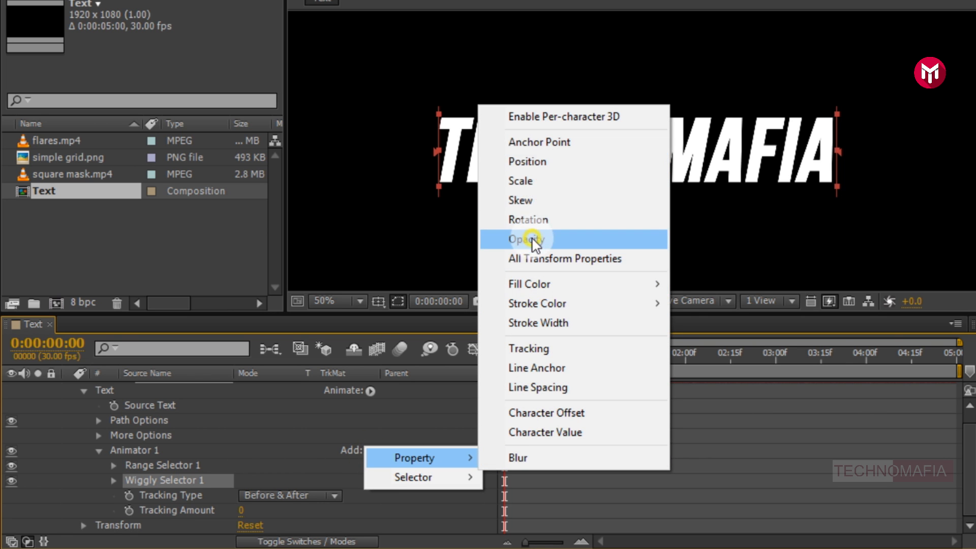
left_click(532, 240)
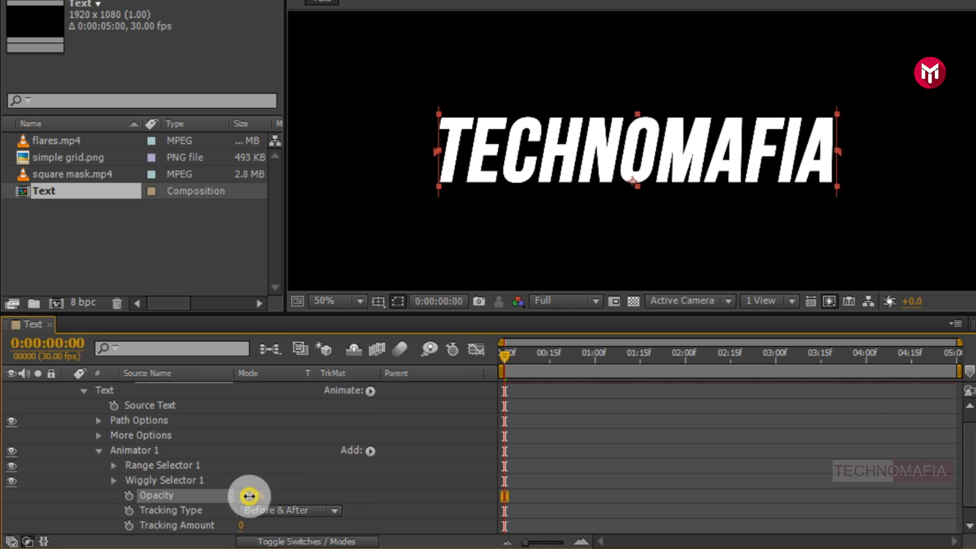
left_click(249, 496)
type("0")
key("Return")
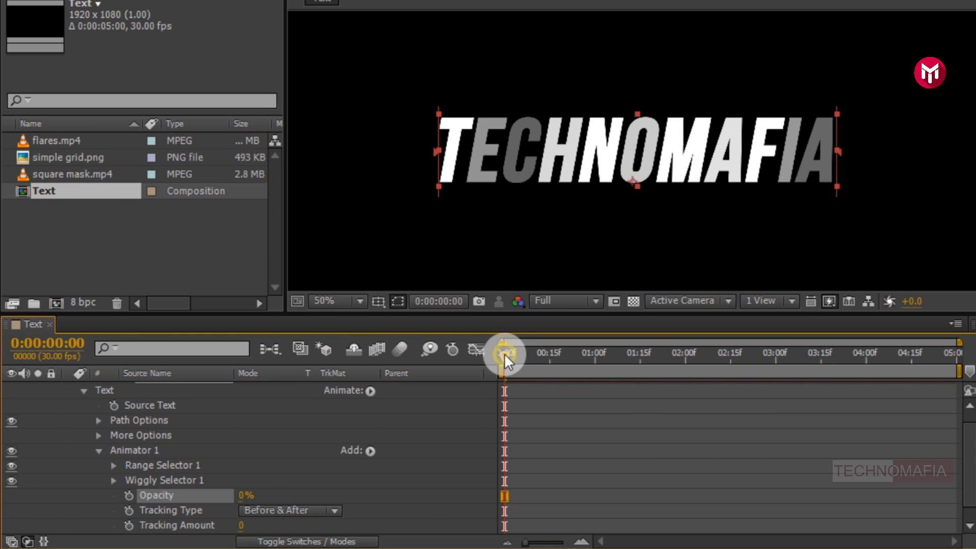
key("space")
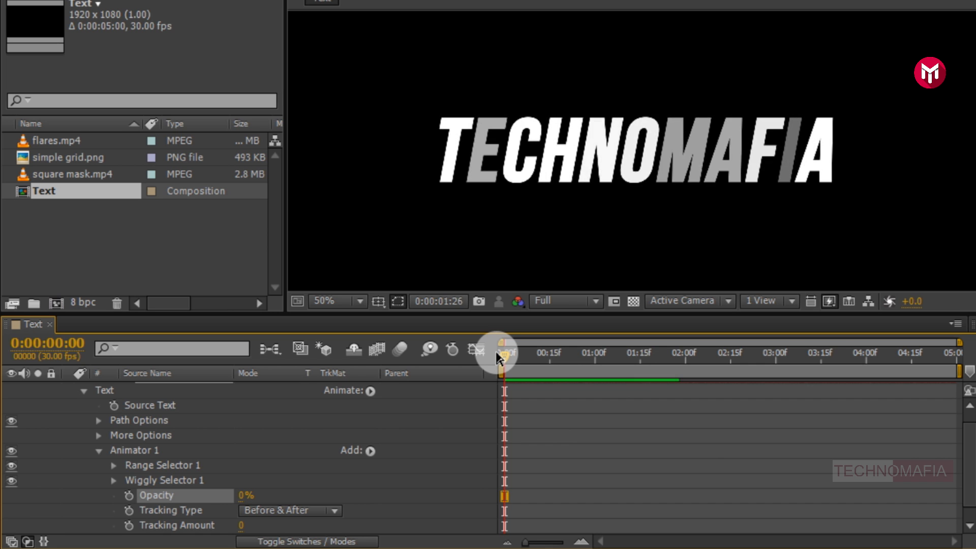
key("space")
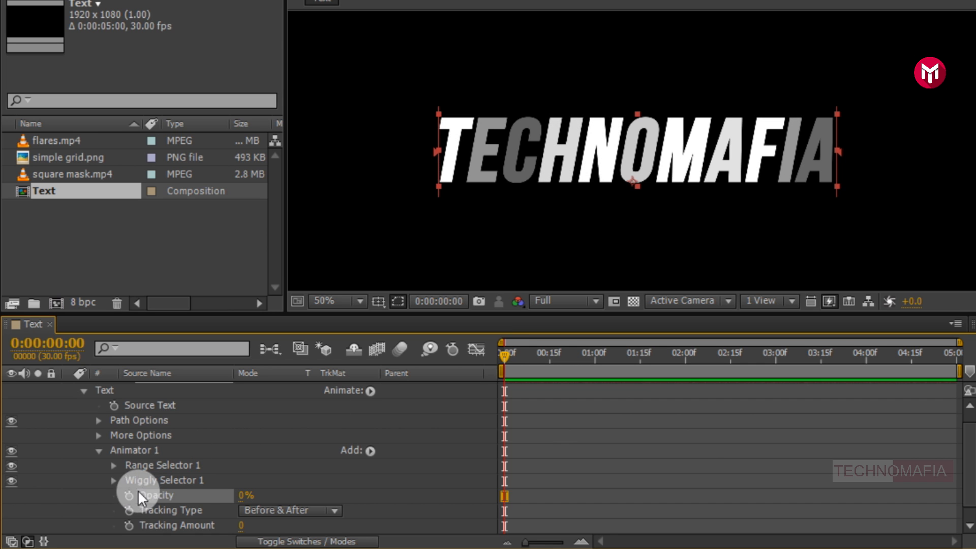
Step: Set the Wiggly selector's mode to Subtract and its Wiggles/Second to 6
left_click(115, 481)
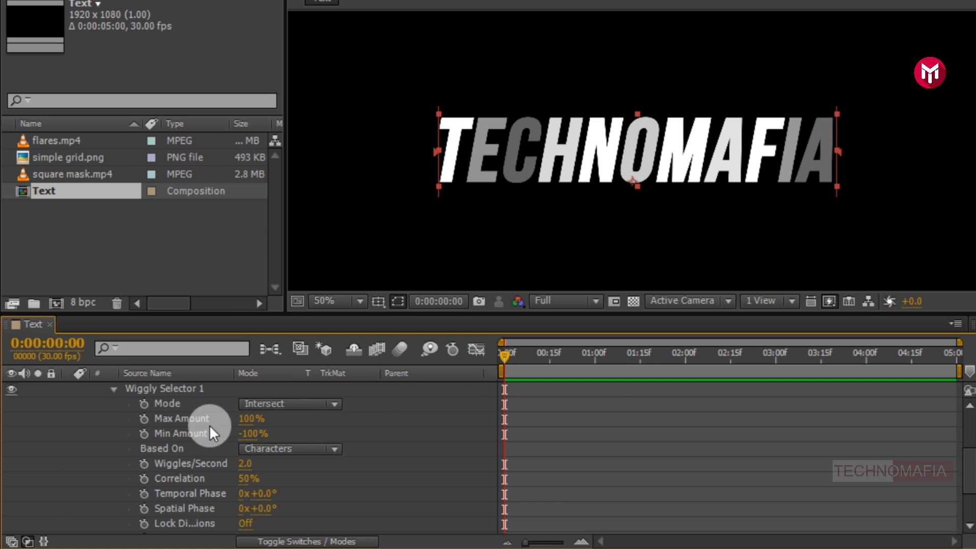
left_click(291, 404)
left_click(291, 440)
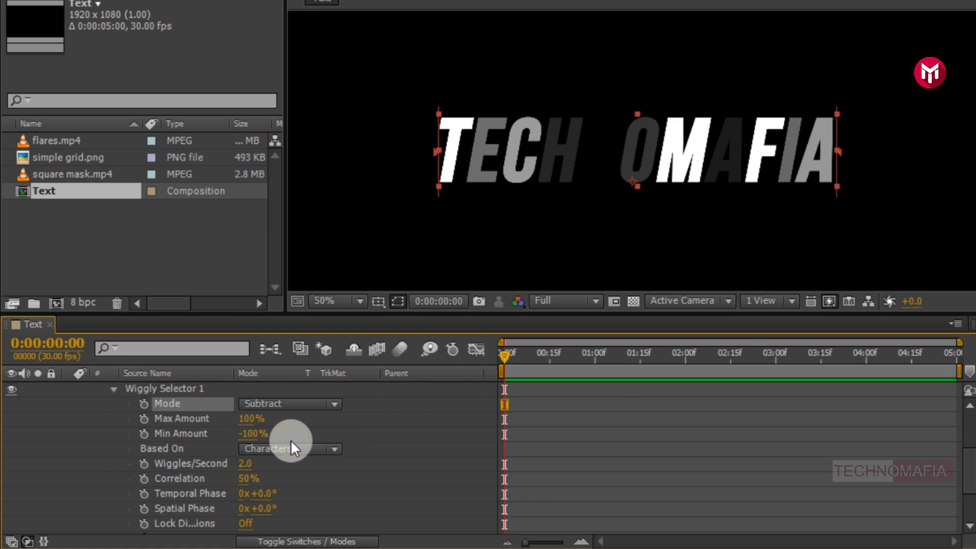
left_click(245, 464)
type("6")
key("Return")
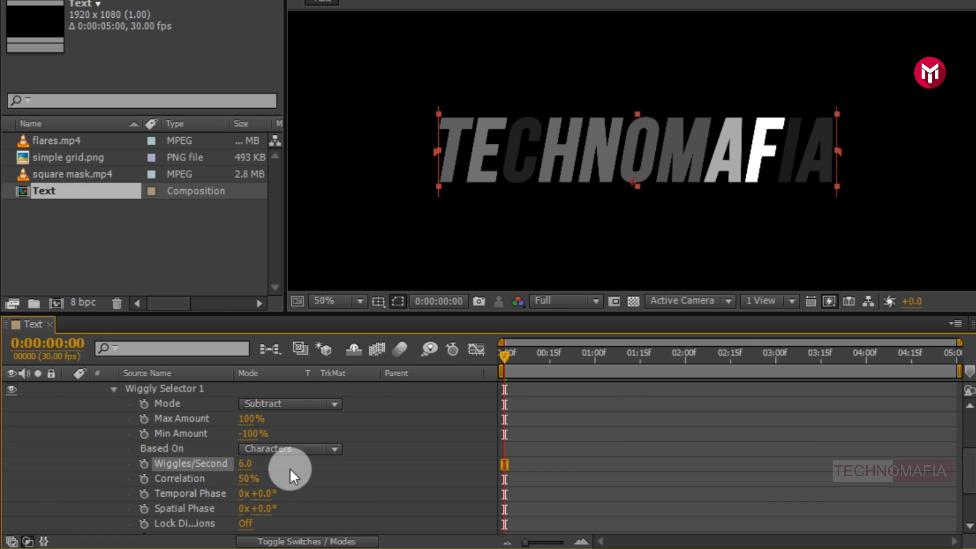
Step: Set the Wiggly selector's Correlation to 20% and Random Seed to 40, previewing the flicker
left_click(247, 479)
type("2")
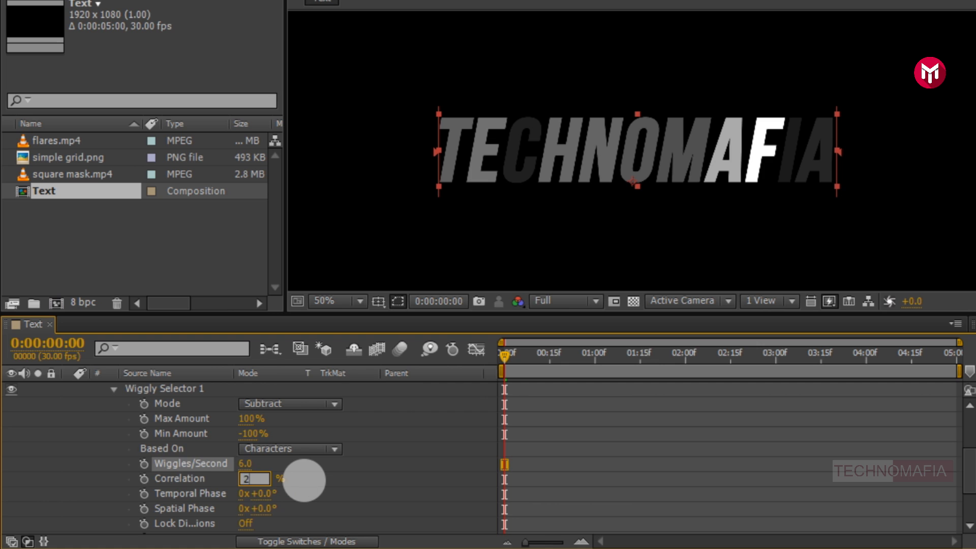
key("Return")
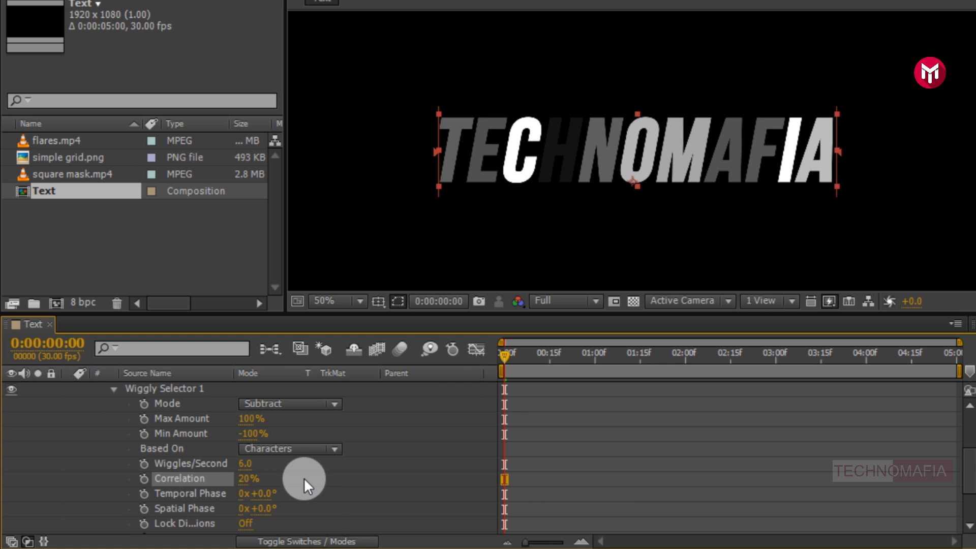
scroll(304, 477, "down", 3)
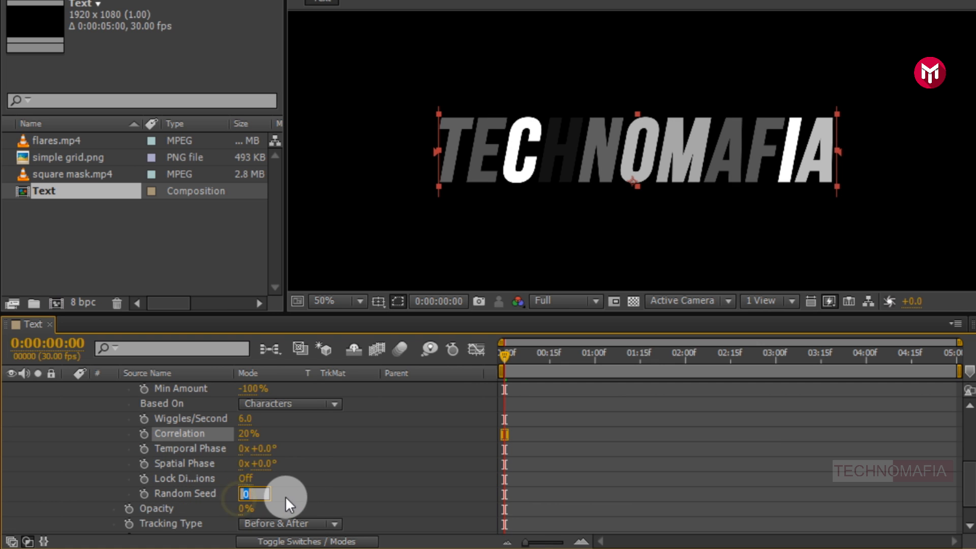
type("40")
key("Return")
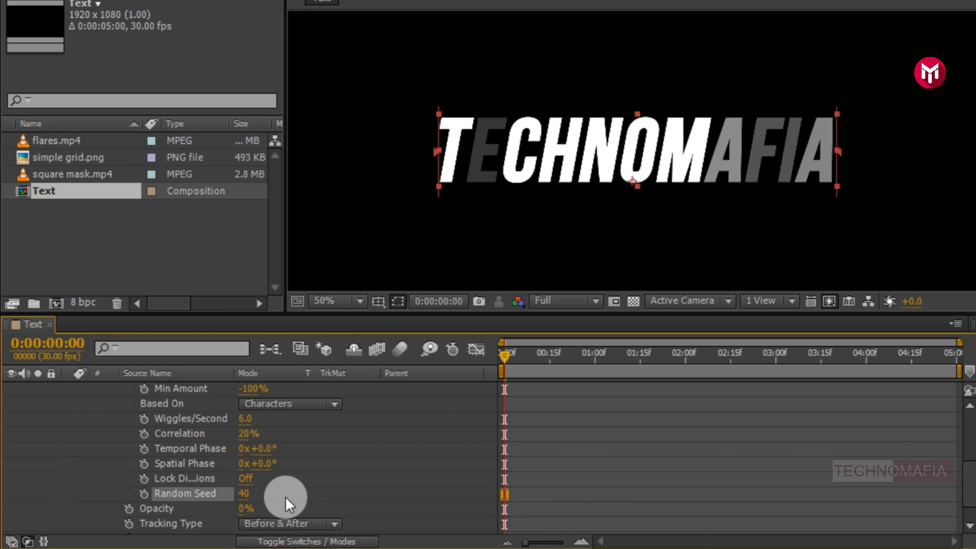
key("space")
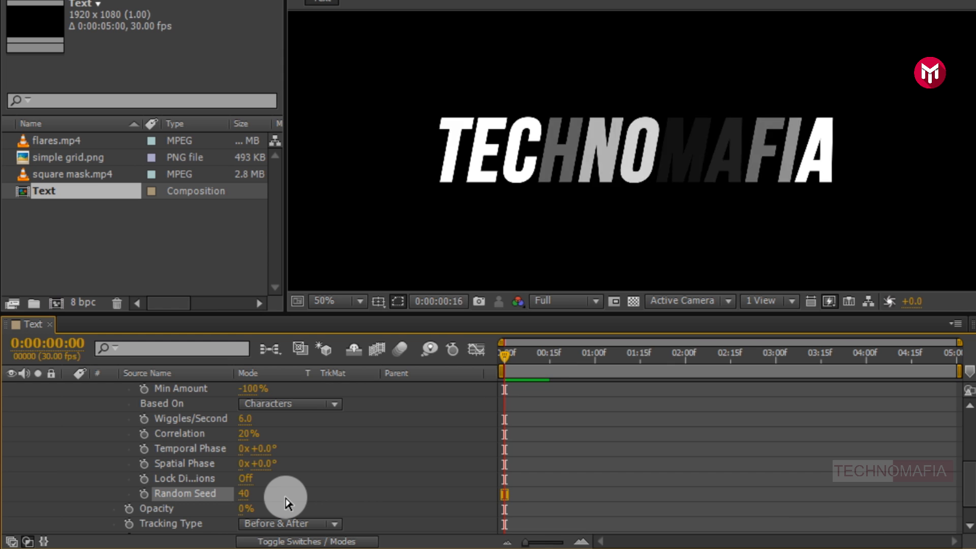
key("space")
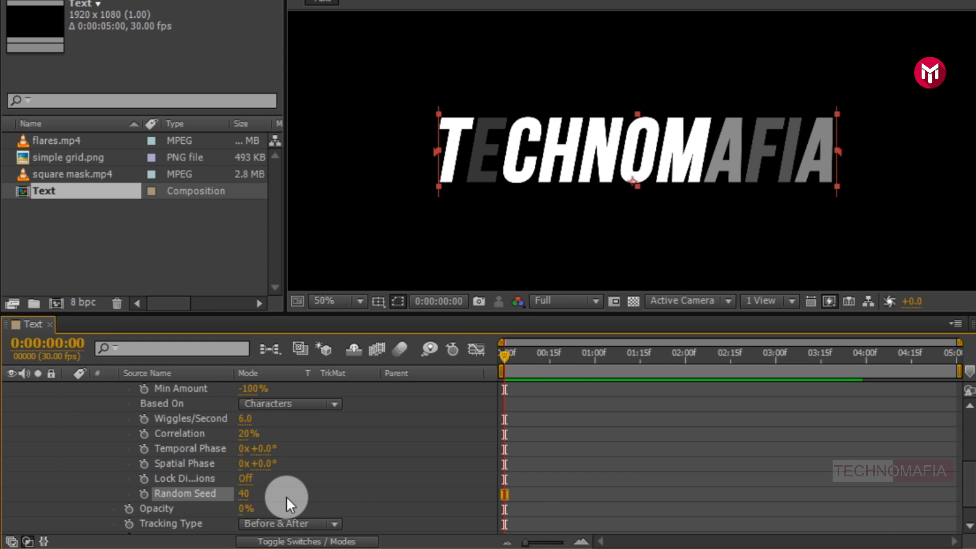
Step: Set the text animator's Opacity to 75% and preview the animation
left_click(244, 509)
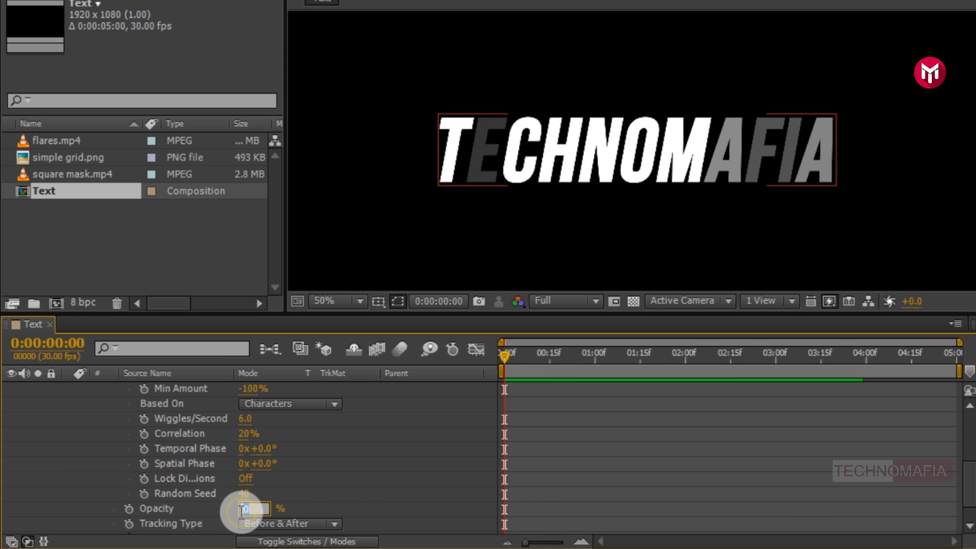
type("75")
key("Return")
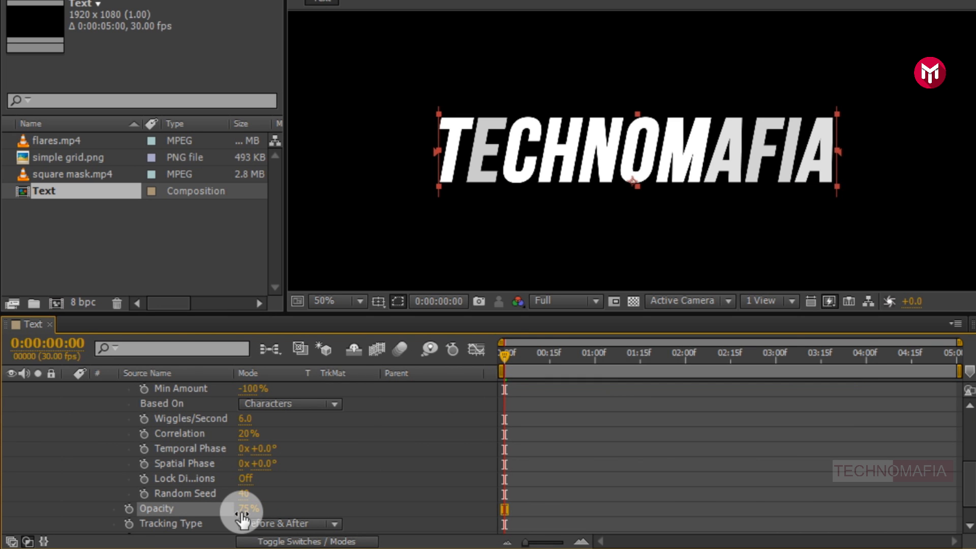
key("space")
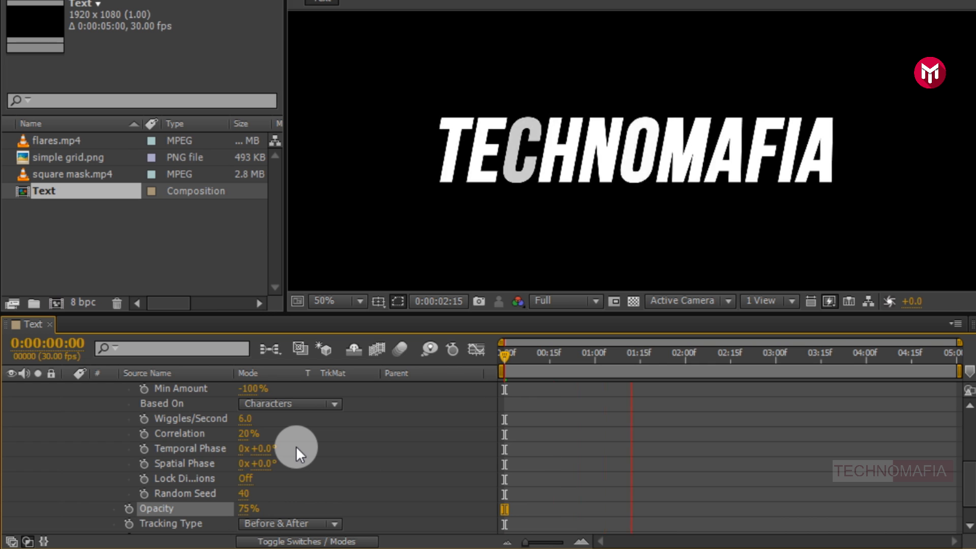
Step: Duplicate the Technomafia text layer and place the copy directly beneath the original title
key("space")
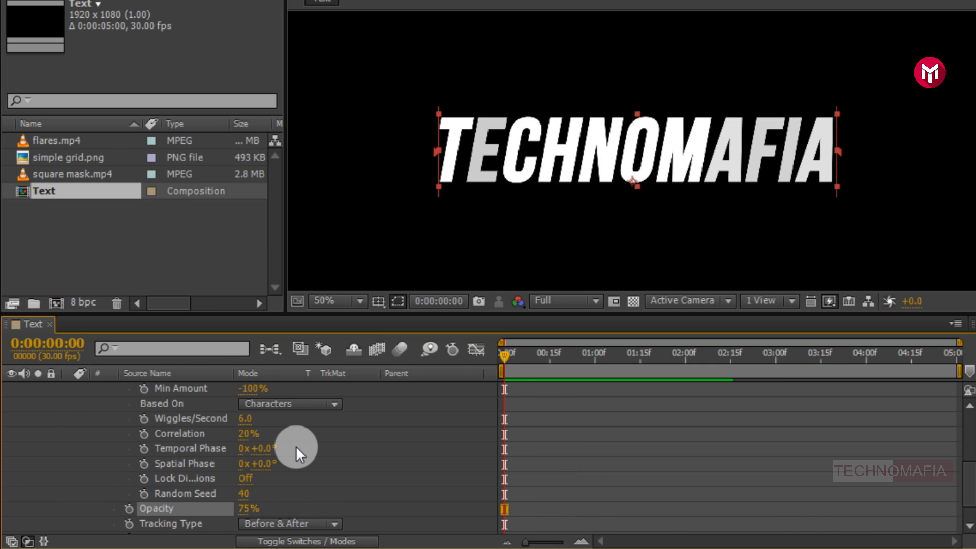
scroll(296, 446, "up", 5)
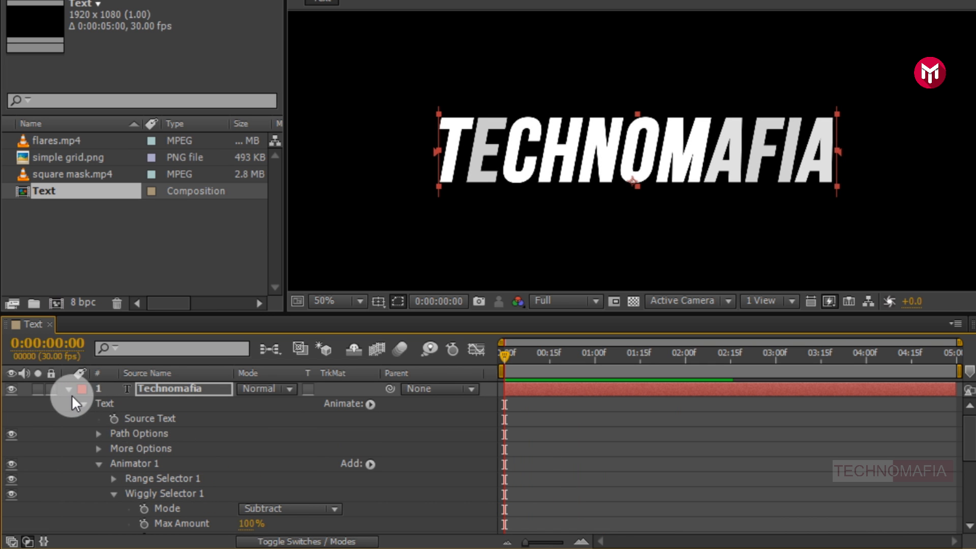
left_click(68, 390)
key("ctrl+d")
left_click(163, 392)
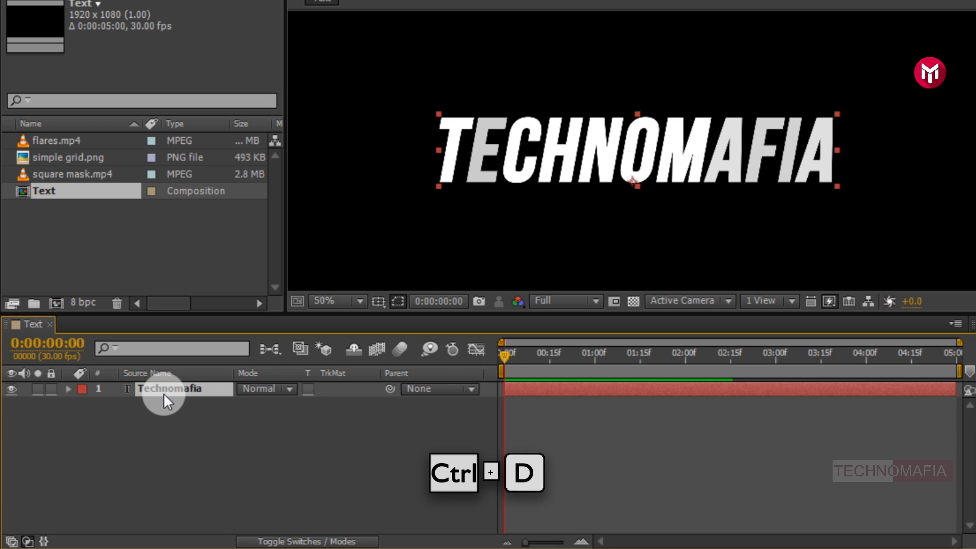
key("ctrl+d")
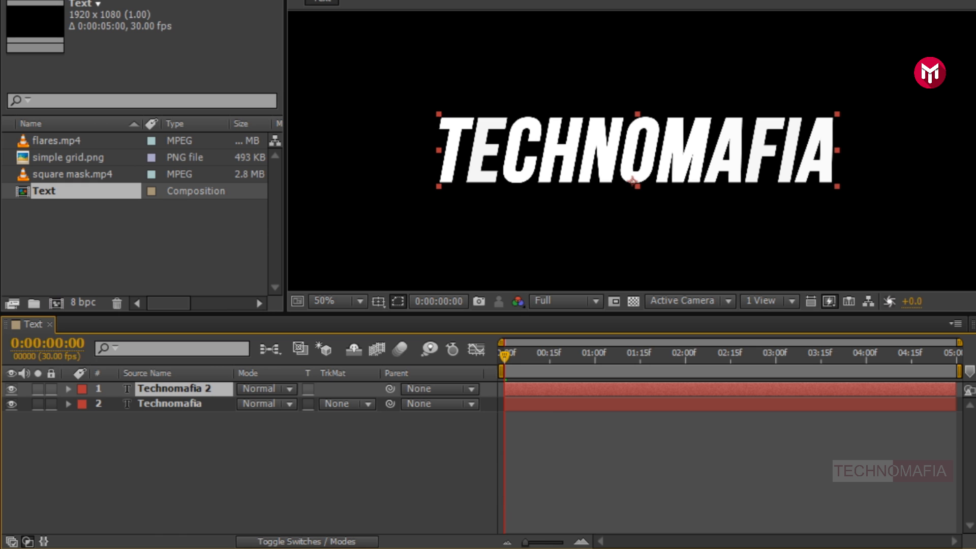
left_click(641, 167)
left_click_drag(642, 167, 653, 246)
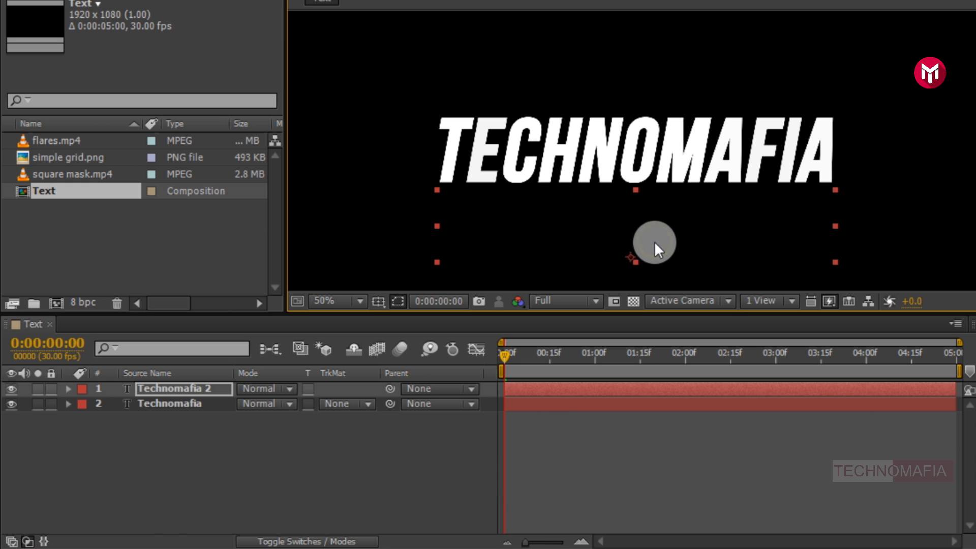
Step: Replace the text of the duplicated title layer with PRESENTS
double_click(616, 235)
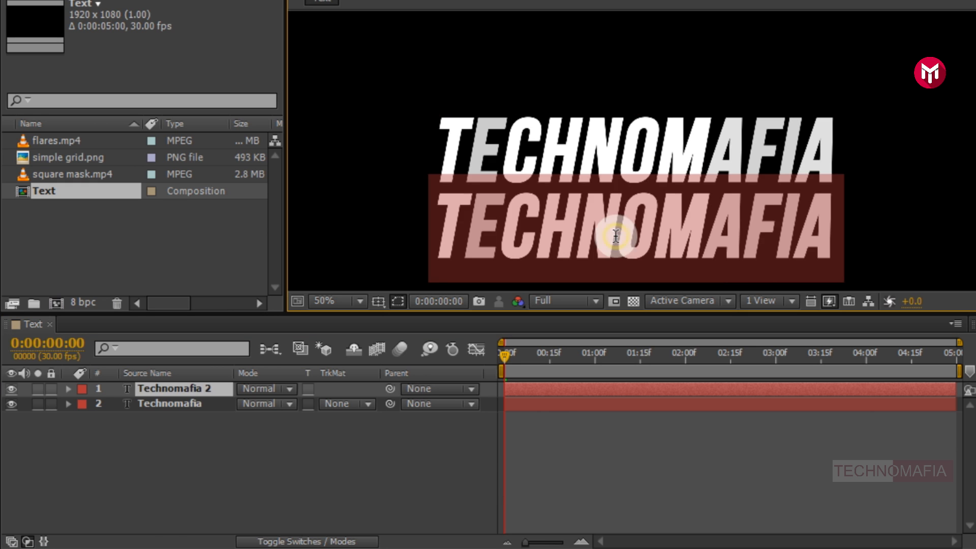
type("PRESENT")
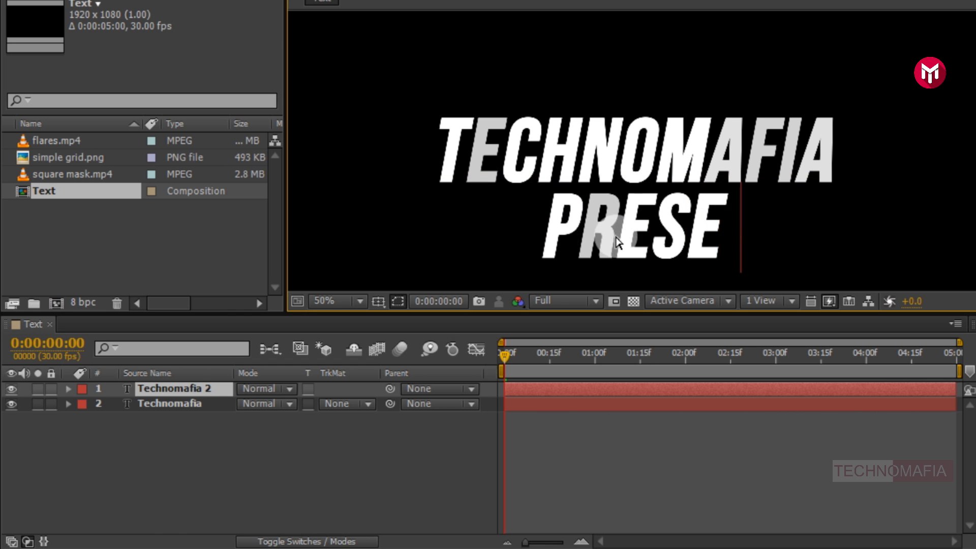
type("S")
key("KP_Enter")
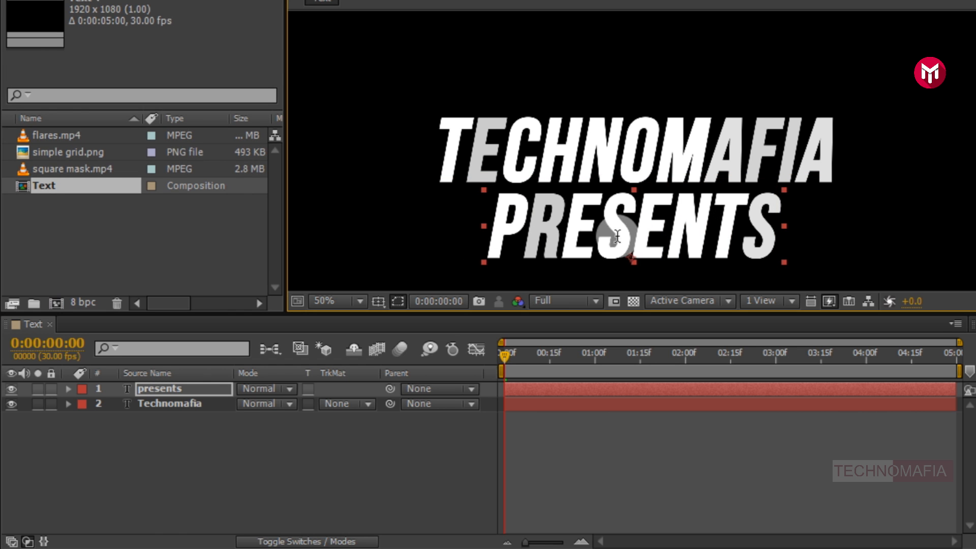
Step: Set the font size of the PRESENTS text to 150
double_click(616, 235)
left_click(787, 319)
type("150")
key("Return")
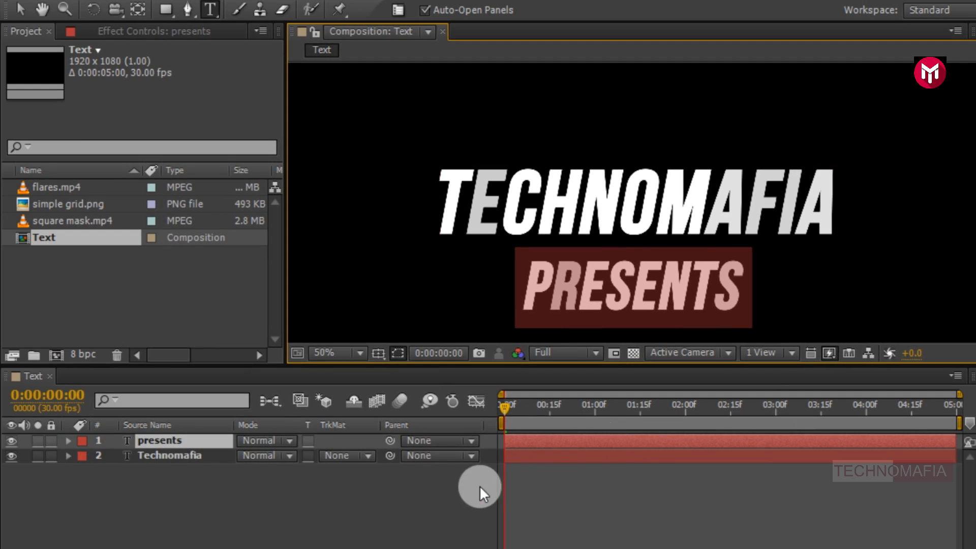
Step: With no layer selected, draw a white-filled rectangle shape that covers the PRESENTS text
left_click(127, 456)
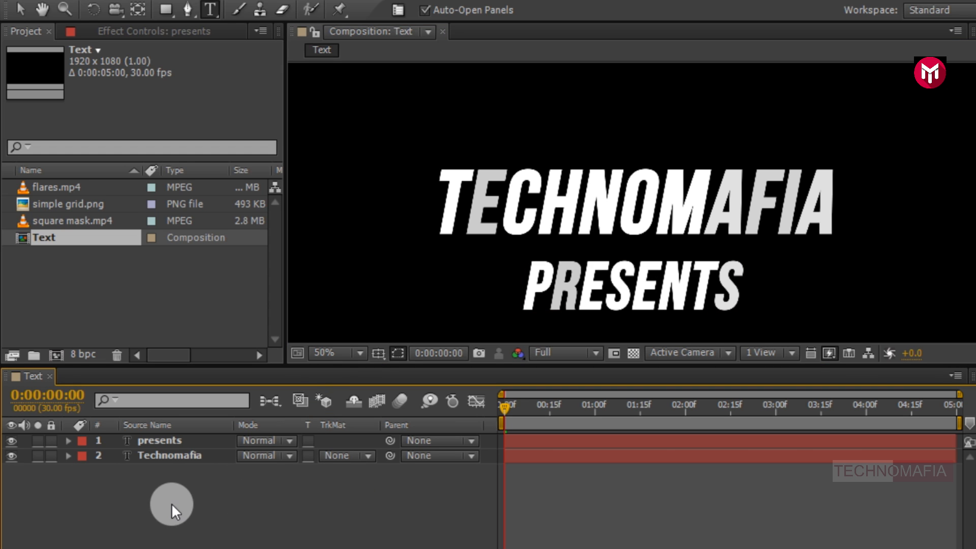
left_click(166, 8)
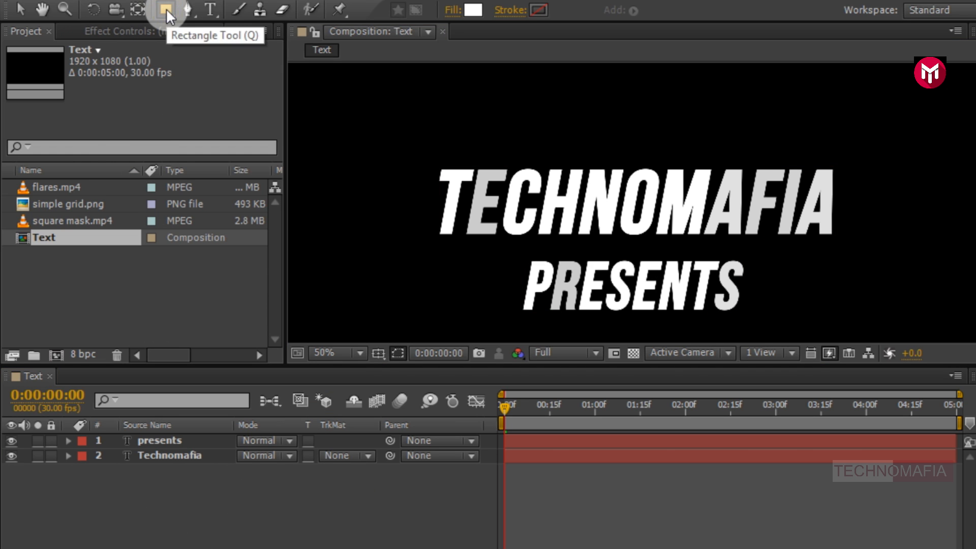
left_click_drag(766, 254, 503, 325)
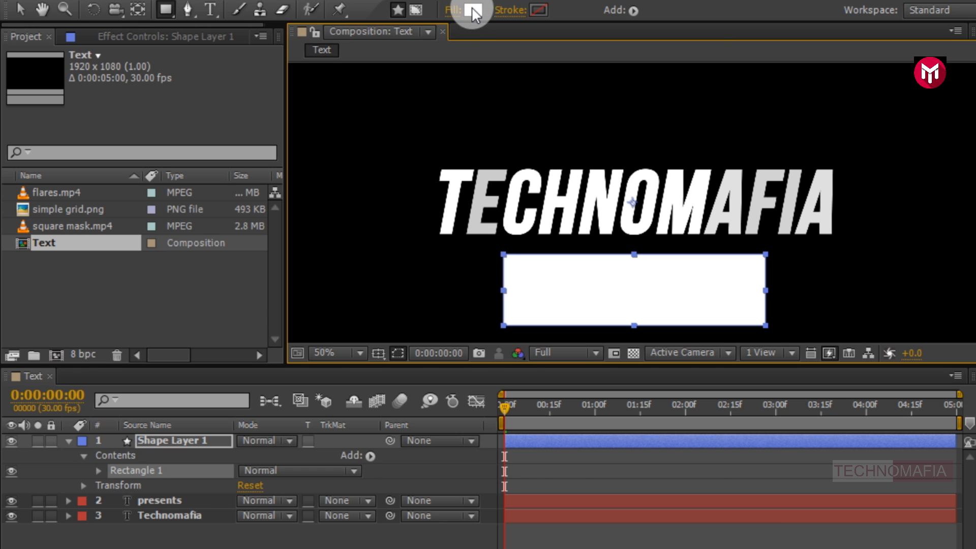
Step: Set the Skew of Rectangle 1 in the shape layer to 20
left_click(99, 472)
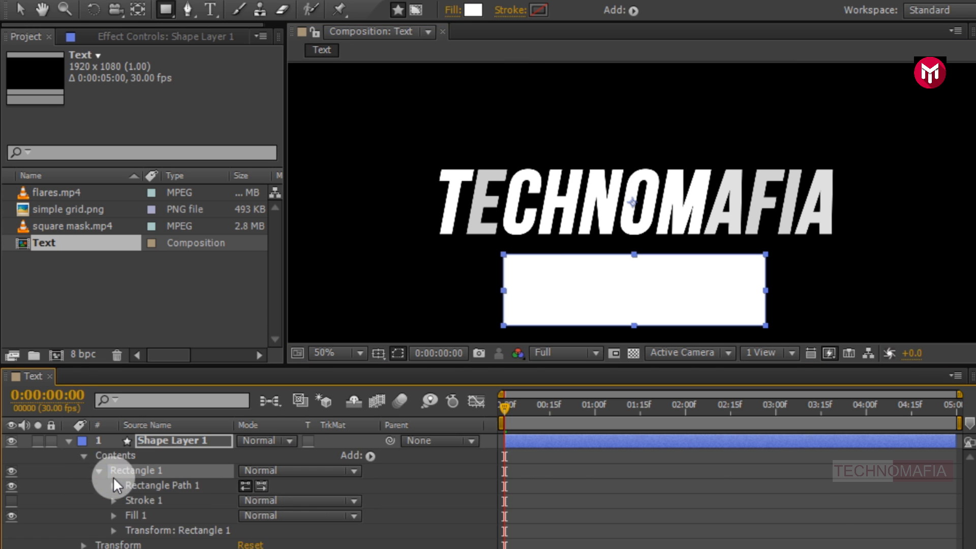
left_click(114, 530)
scroll(115, 523, "down", 2)
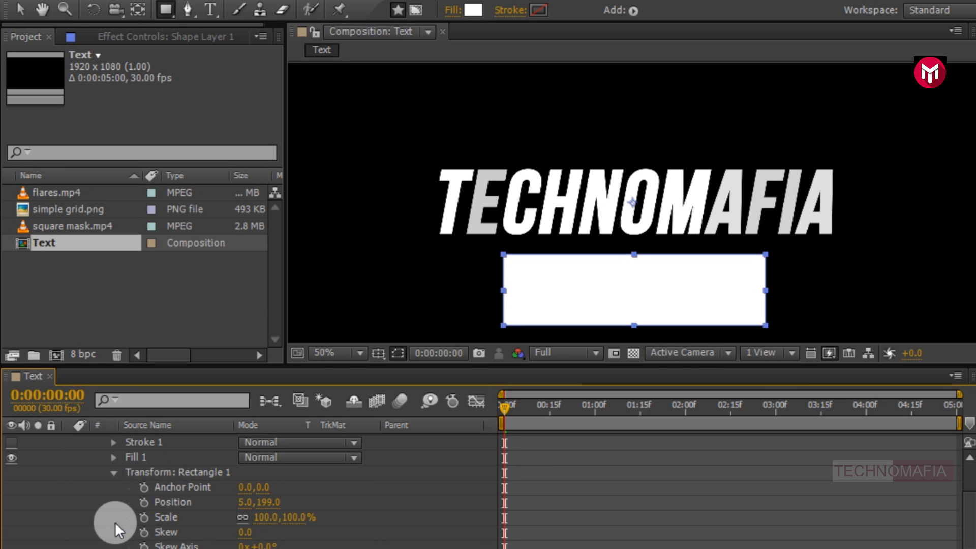
left_click(246, 532)
type("20")
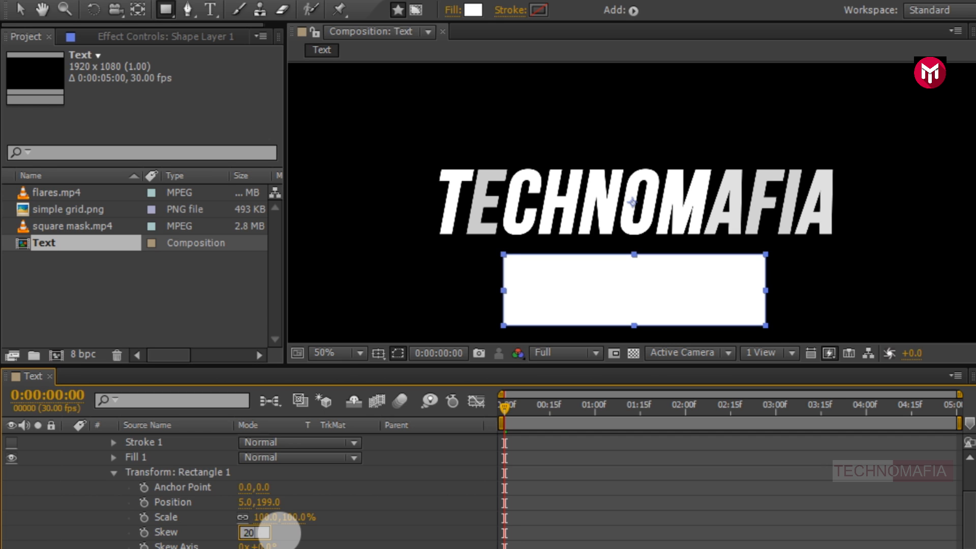
key("Return")
scroll(281, 539, "up", 2)
scroll(281, 534, "up", 1)
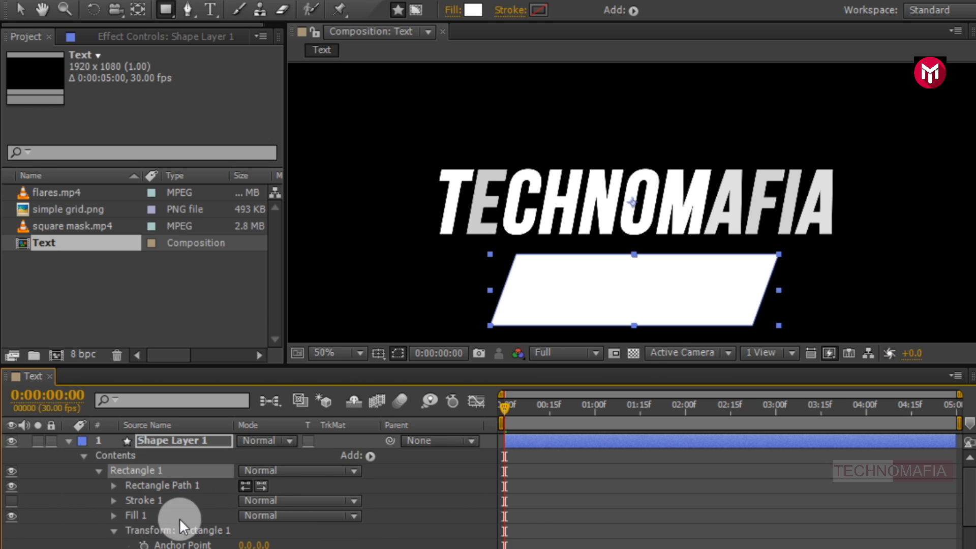
Step: Move Shape Layer 1 below the presents layer and set its track matte to Alpha Inverted
left_click(66, 446)
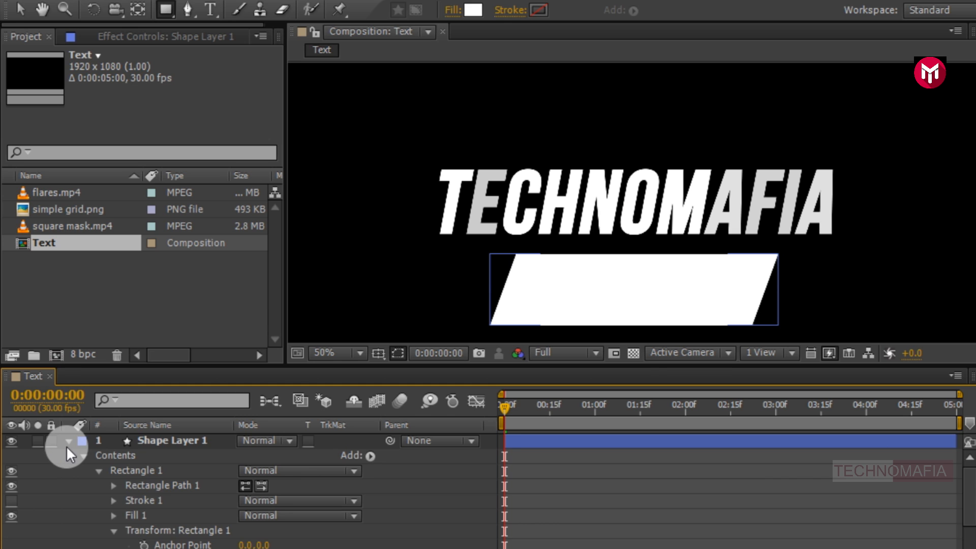
left_click(68, 441)
left_click_drag(162, 442, 162, 458)
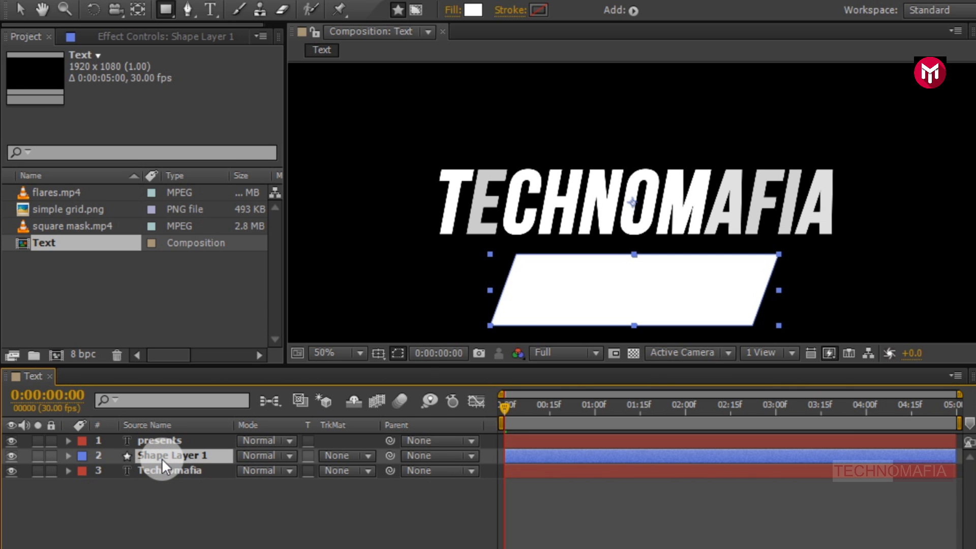
left_click(331, 454)
left_click(364, 520)
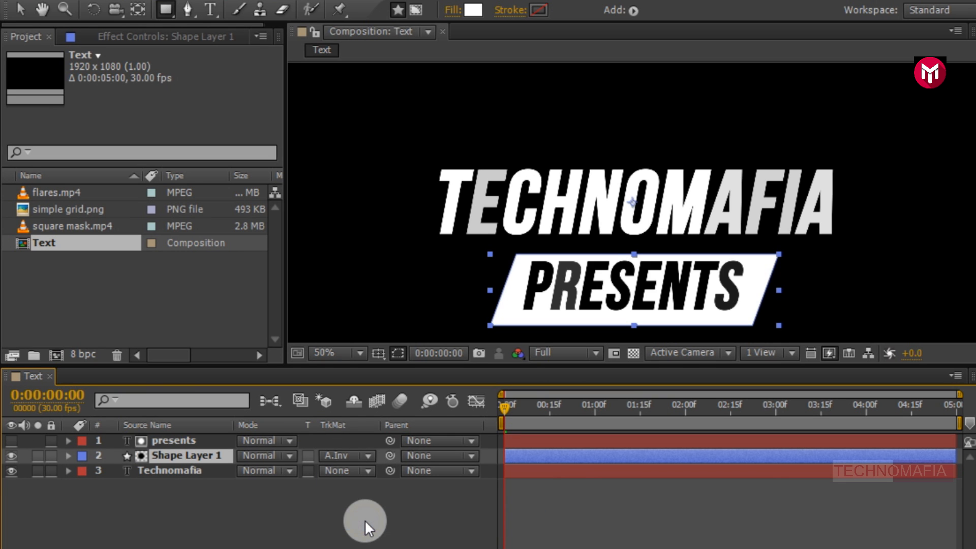
Step: Fit the skewed shape more tightly around PRESENTS and parent Shape Layer 1 to the presents layer
left_click(183, 459)
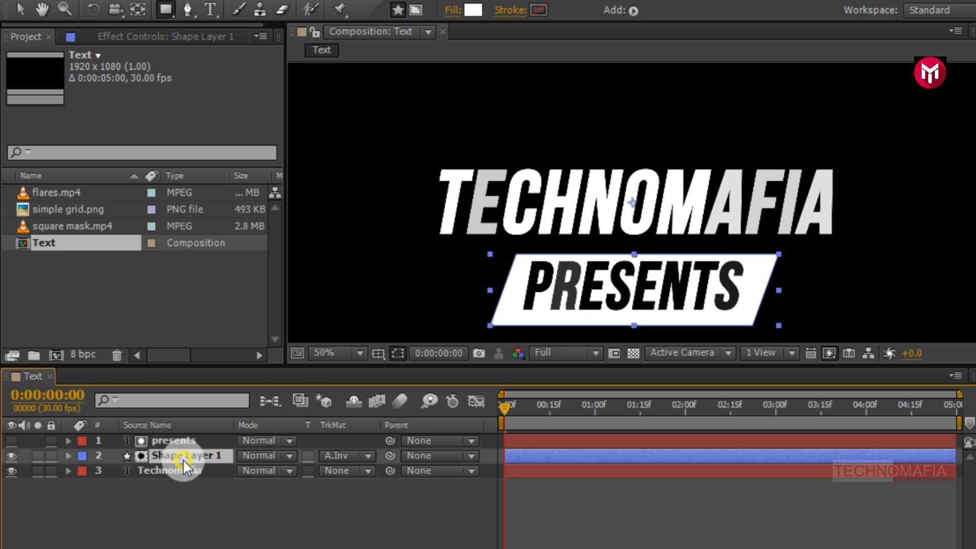
key("Return")
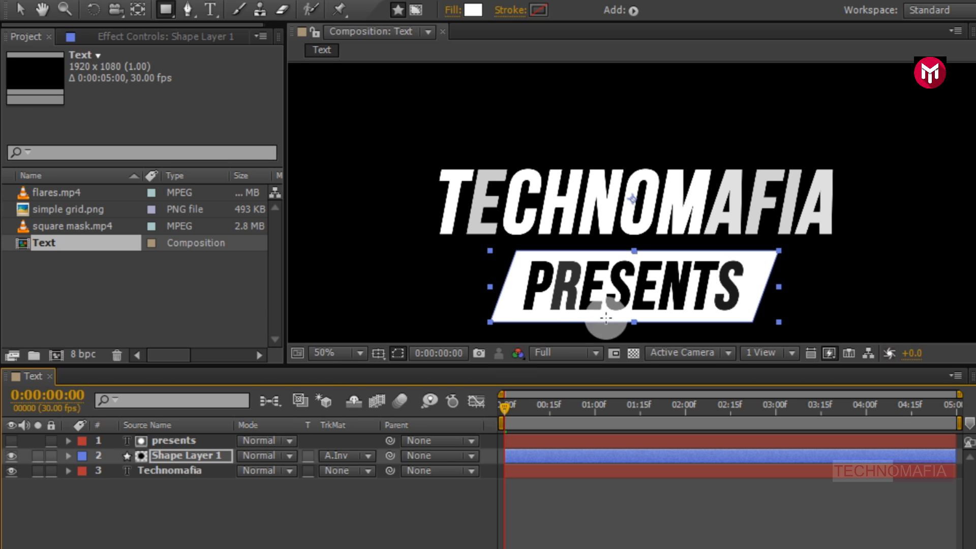
left_click(21, 9)
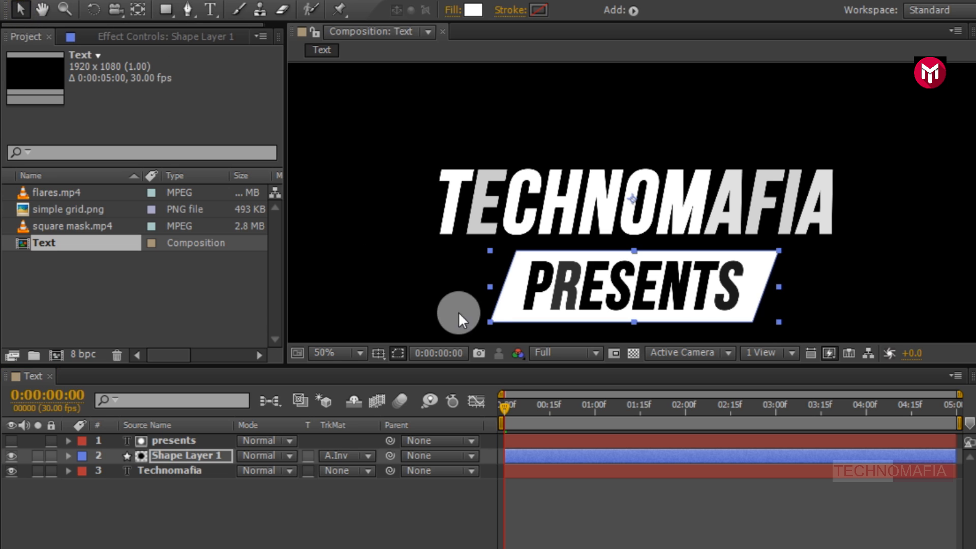
left_click_drag(489, 322, 493, 321)
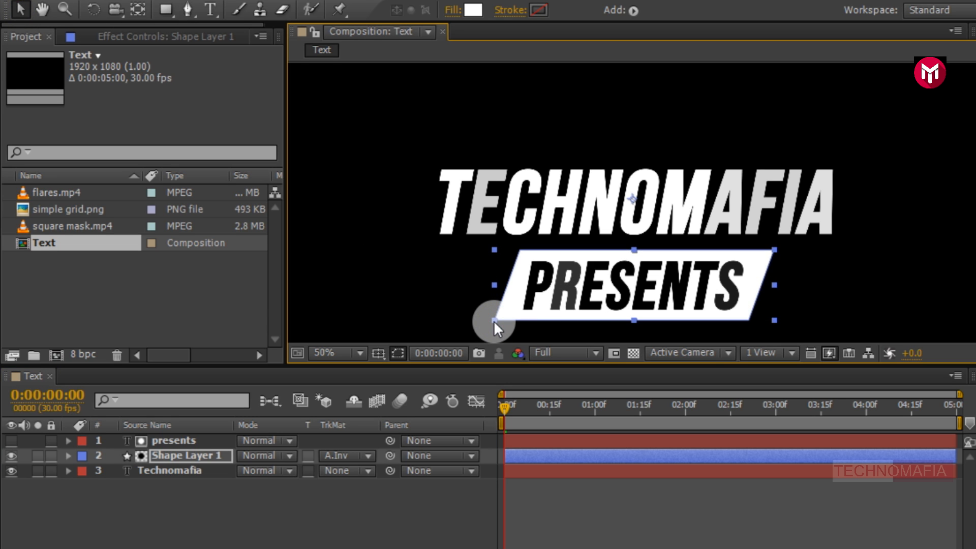
left_click(421, 455)
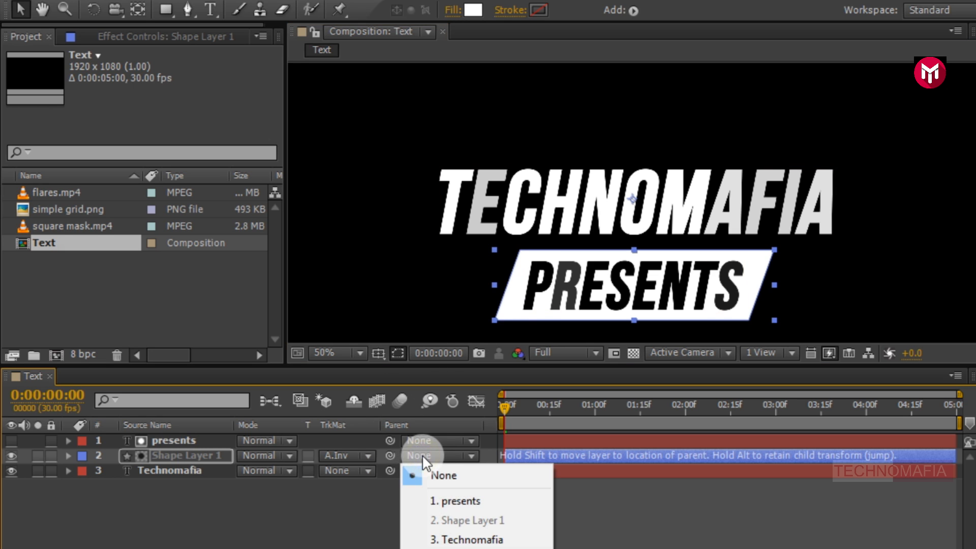
left_click(444, 499)
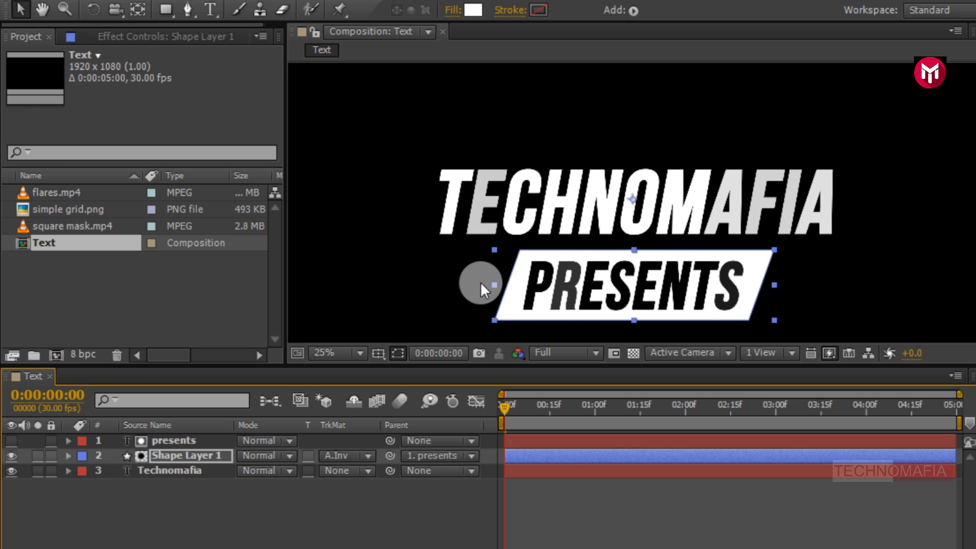
Step: Move the Technomafia, Shape Layer 1 and presents layers up together to center the title in the frame
key("comma")
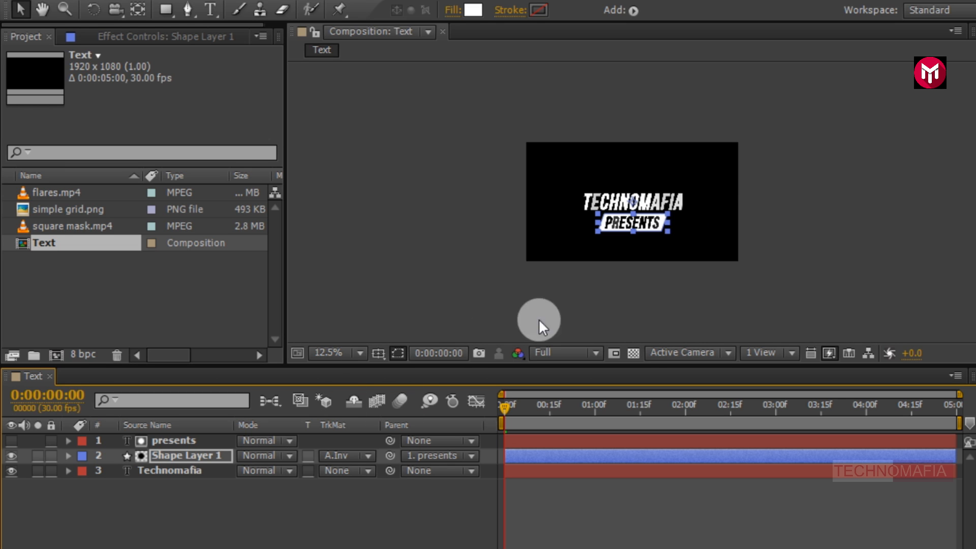
key("period")
left_click(193, 478)
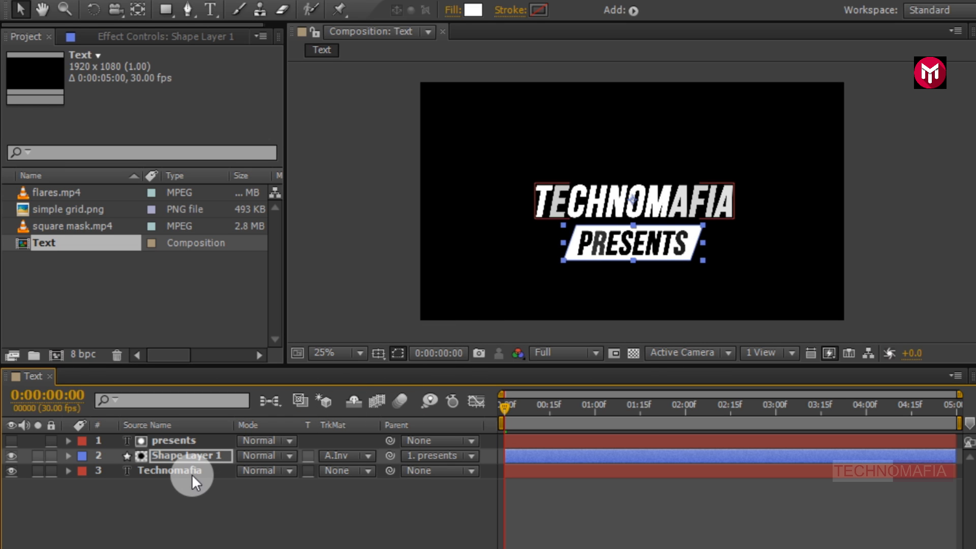
left_click(185, 453, "ctrl")
left_click(184, 446, "ctrl")
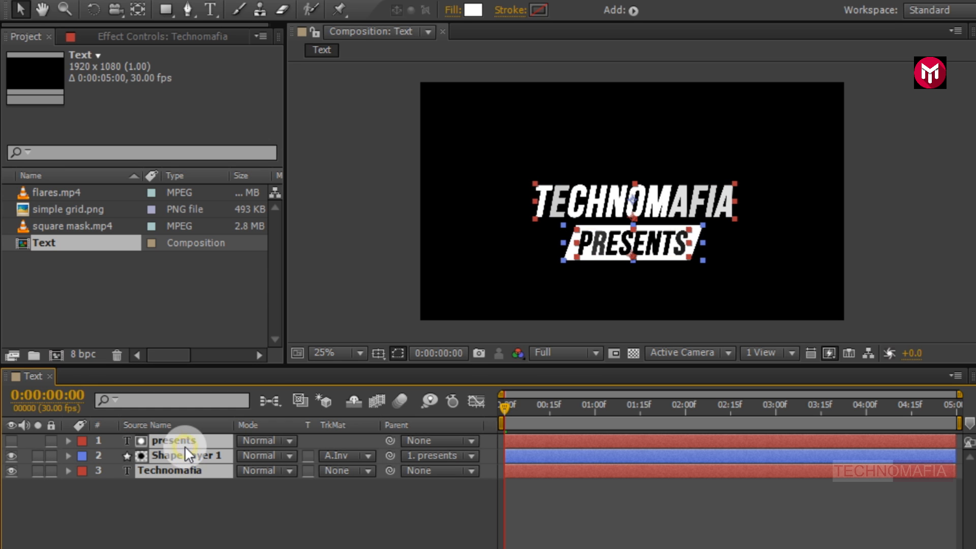
left_click_drag(596, 206, 596, 191)
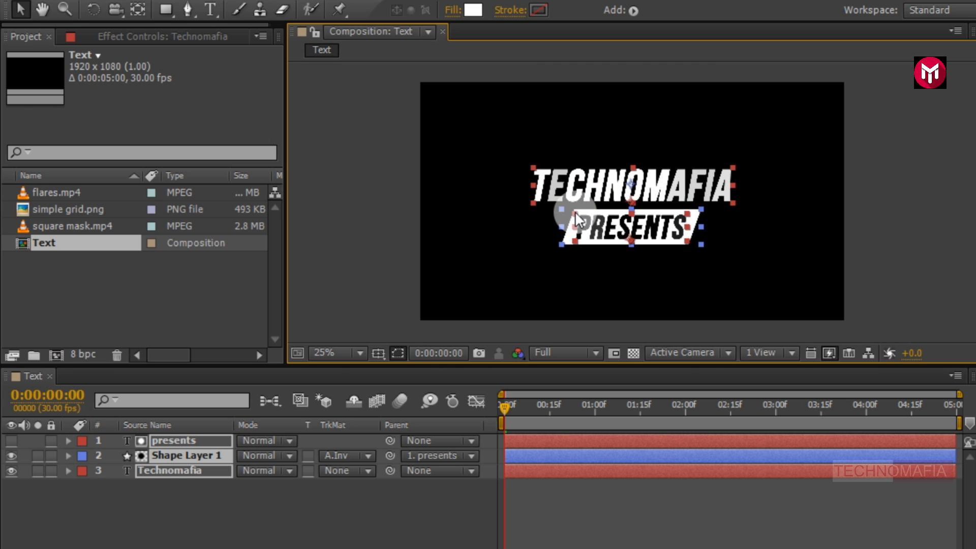
left_click(268, 509)
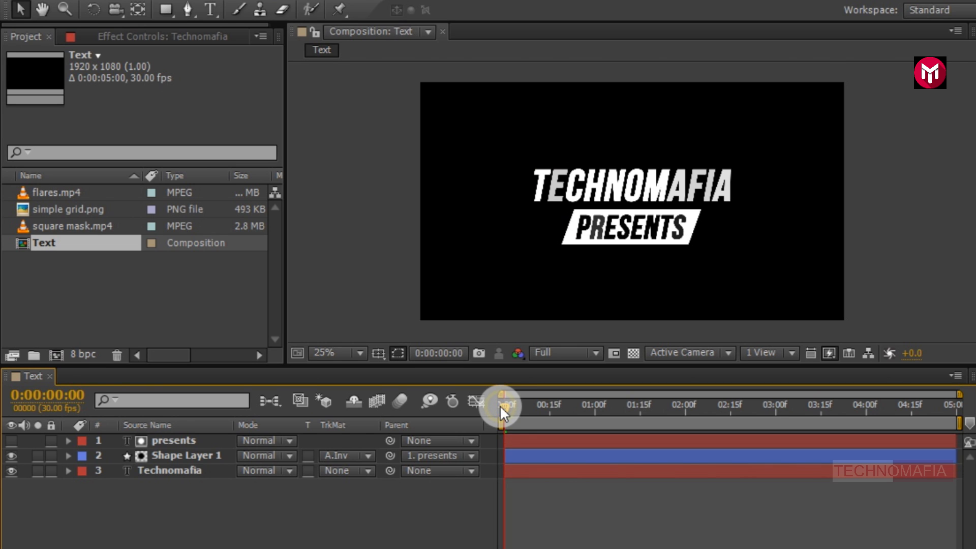
Step: Keyframe the Technomafia layer's Position at 0:00:00:00 and slide it leftward to about 668, 538.5 at 0:00:04:29
left_click(197, 474)
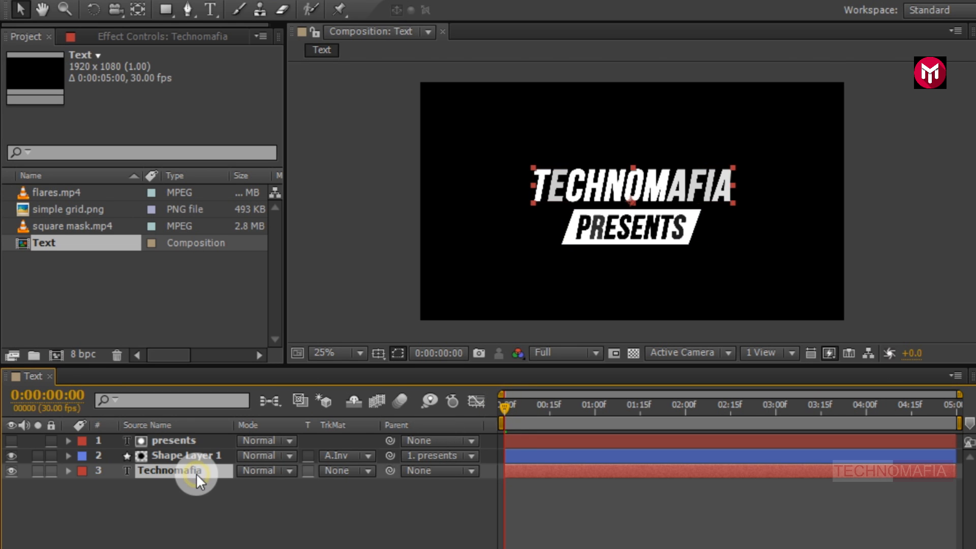
key("p")
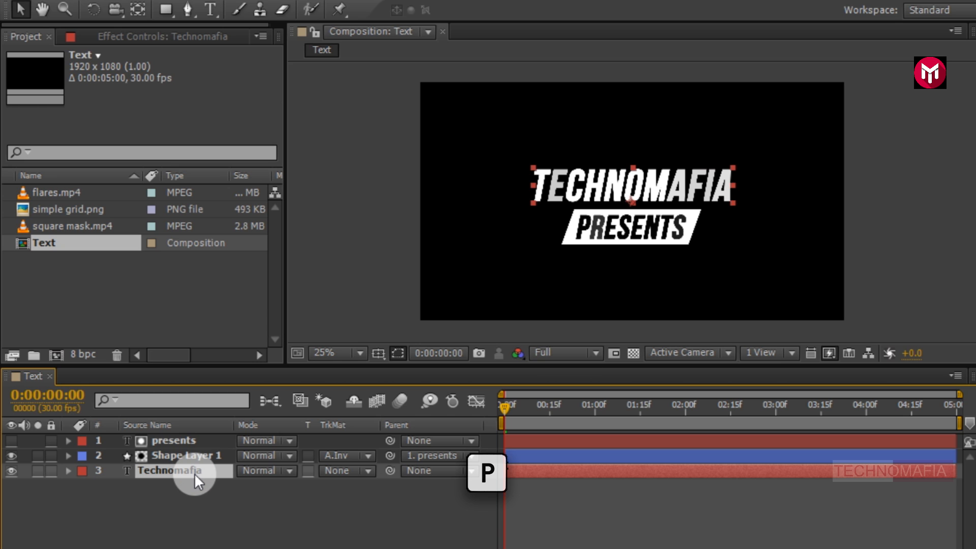
left_click(114, 486)
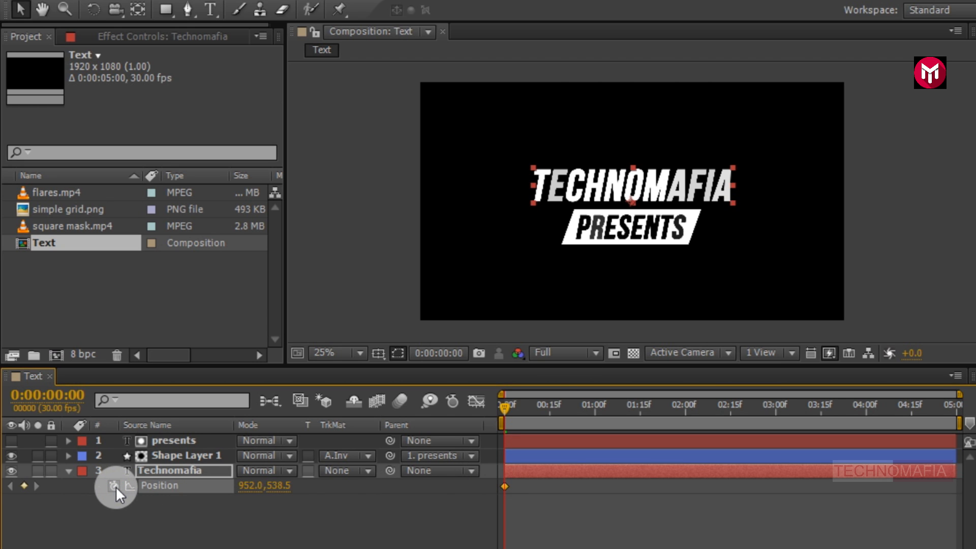
left_click(957, 410)
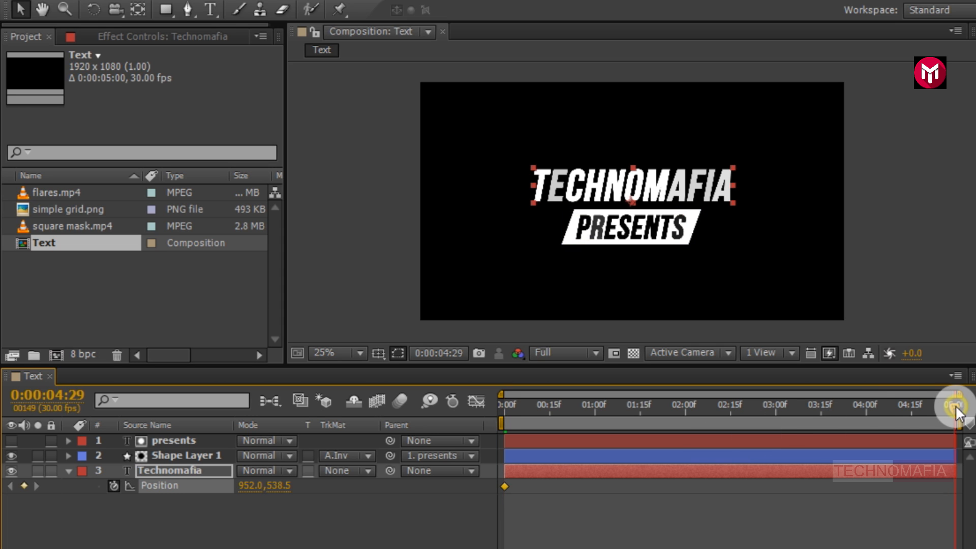
left_click_drag(624, 185, 560, 188)
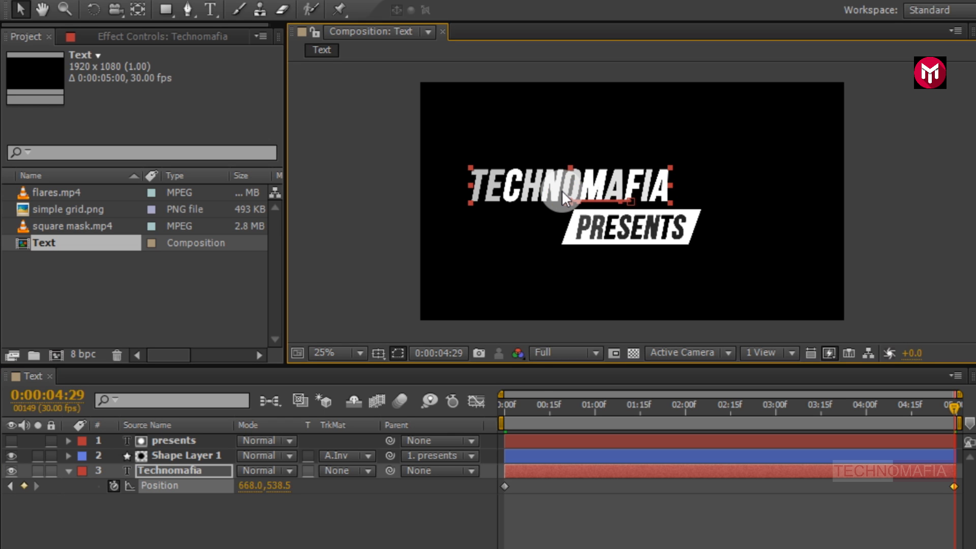
Step: Keyframe the presents layer's Position at 0:00:00:00, slide it rightward to about 1228, 710.5 at 0:00:04:29, and preview the motion
left_click(504, 408)
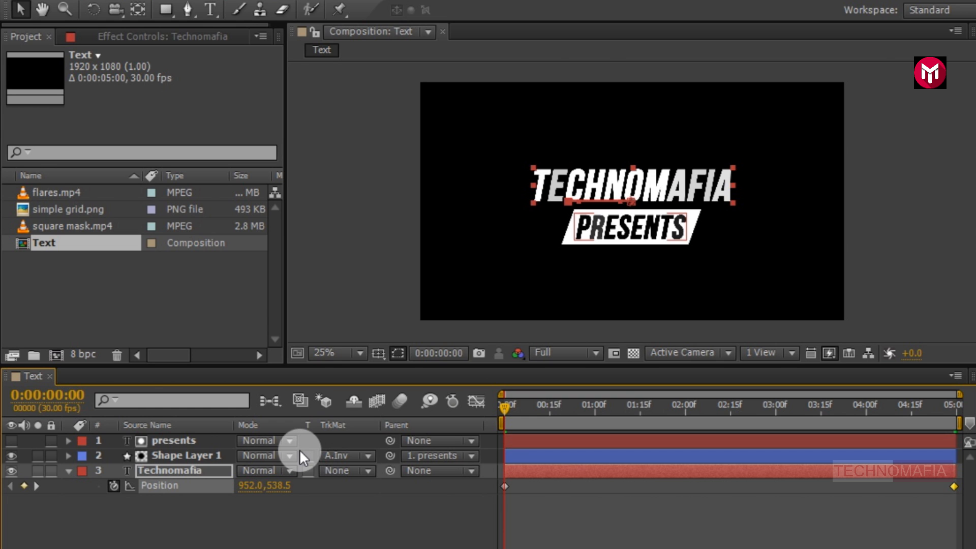
left_click(187, 441)
key("p")
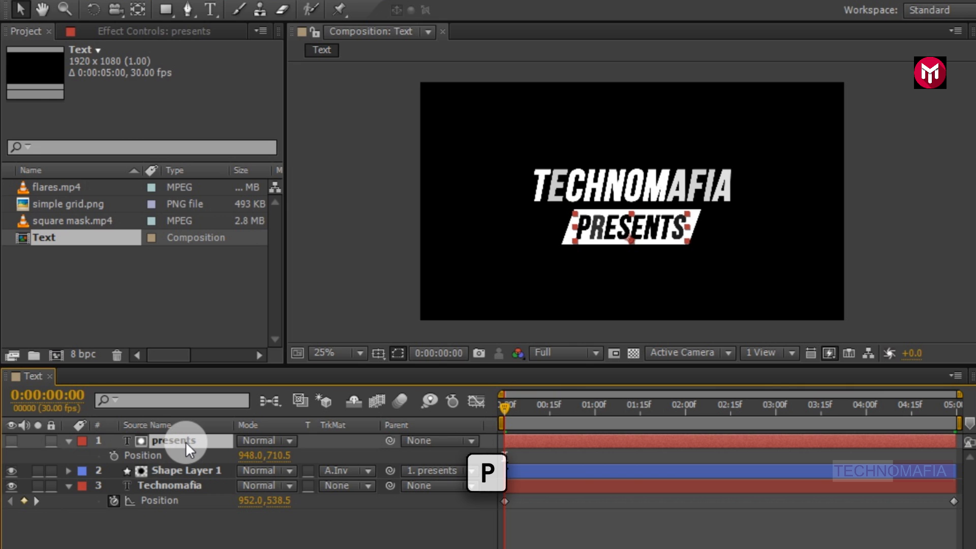
left_click(114, 455)
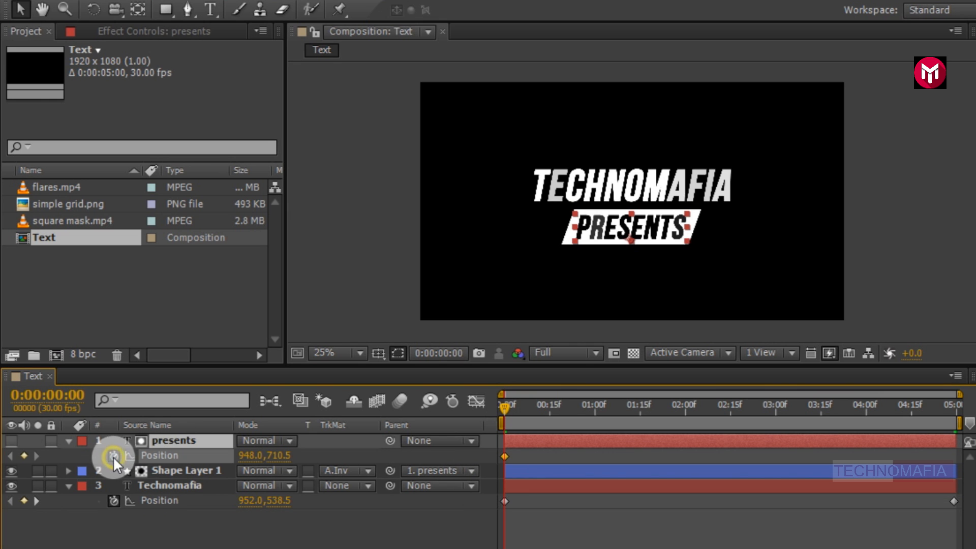
left_click(954, 407)
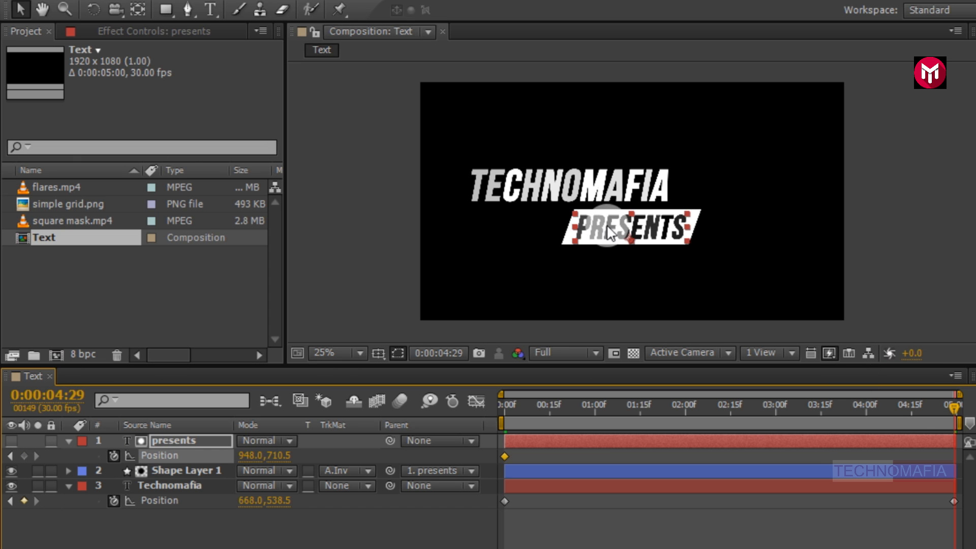
left_click_drag(617, 223, 673, 223)
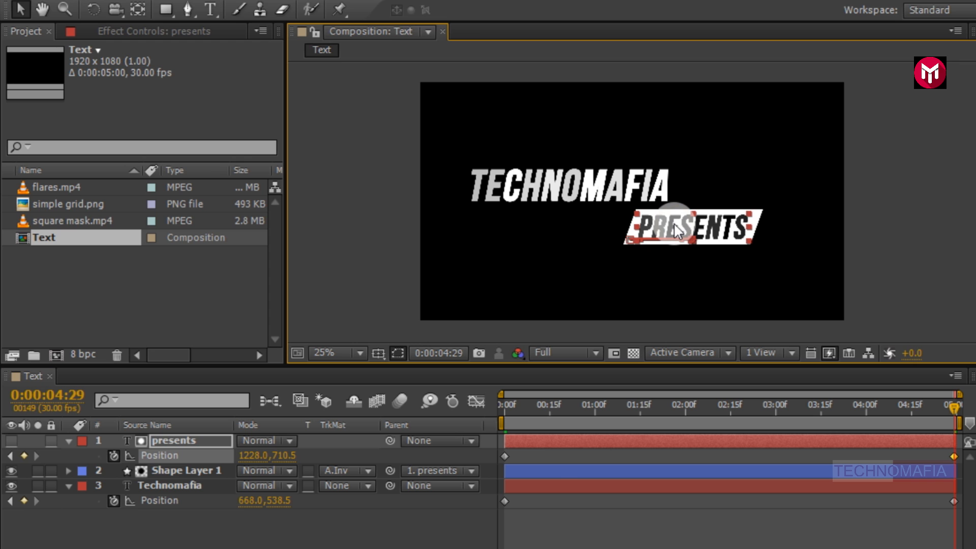
key("space")
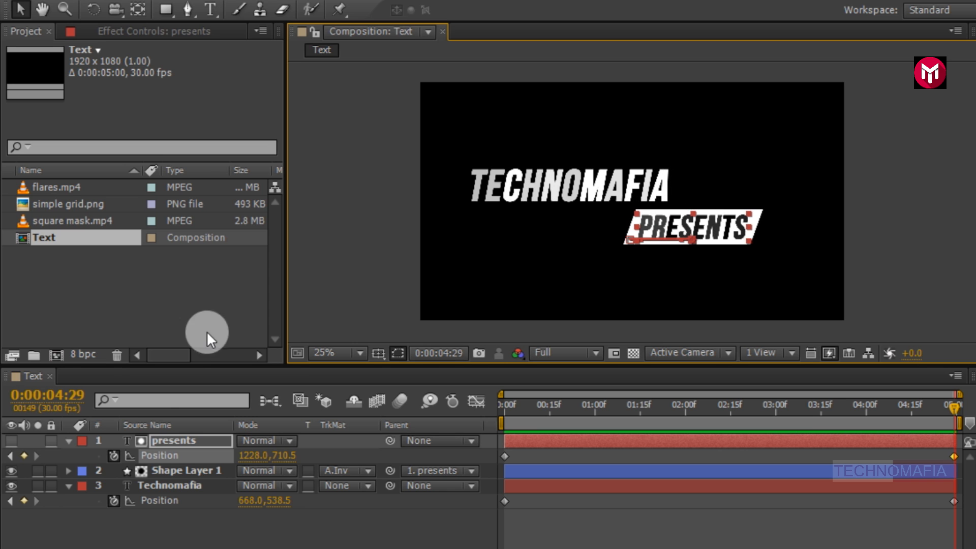
left_click(72, 443)
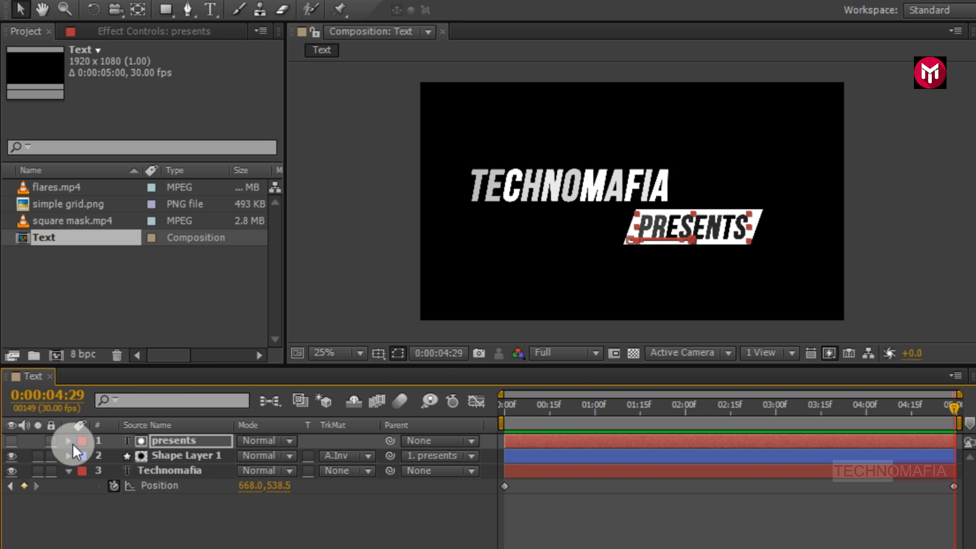
left_click(69, 470)
Step: Create a new 1920 x 1080 composition named Screen at 30 fps with a duration of 0:00:02:00
left_click(55, 356)
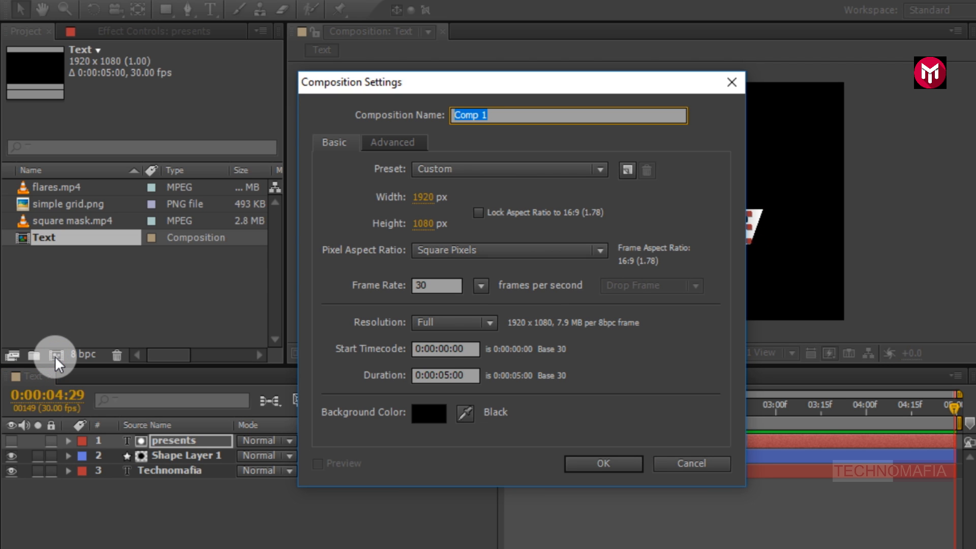
type("Screen")
left_click(445, 375)
type("2")
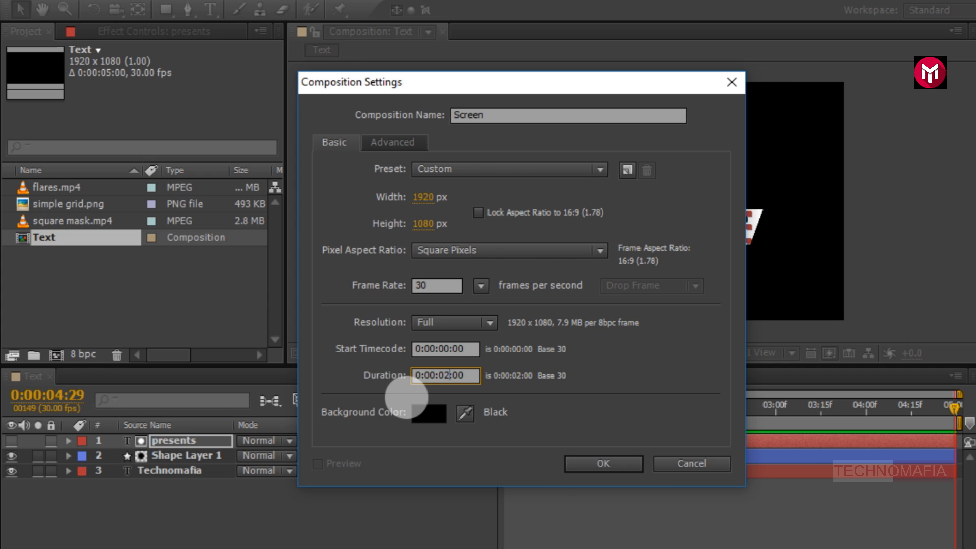
left_click(596, 460)
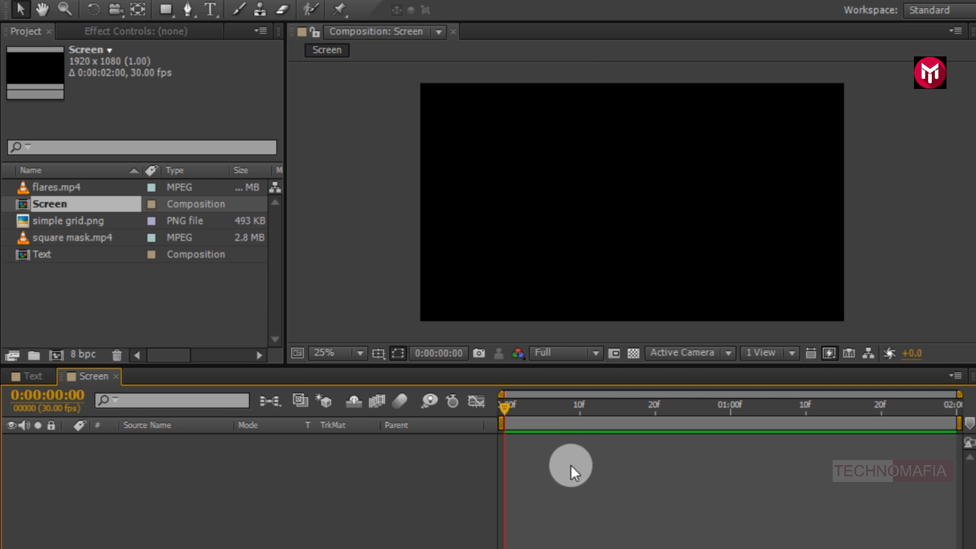
Step: Add a white 1920 x 1080 solid named BG to the Screen composition
right_click(261, 498)
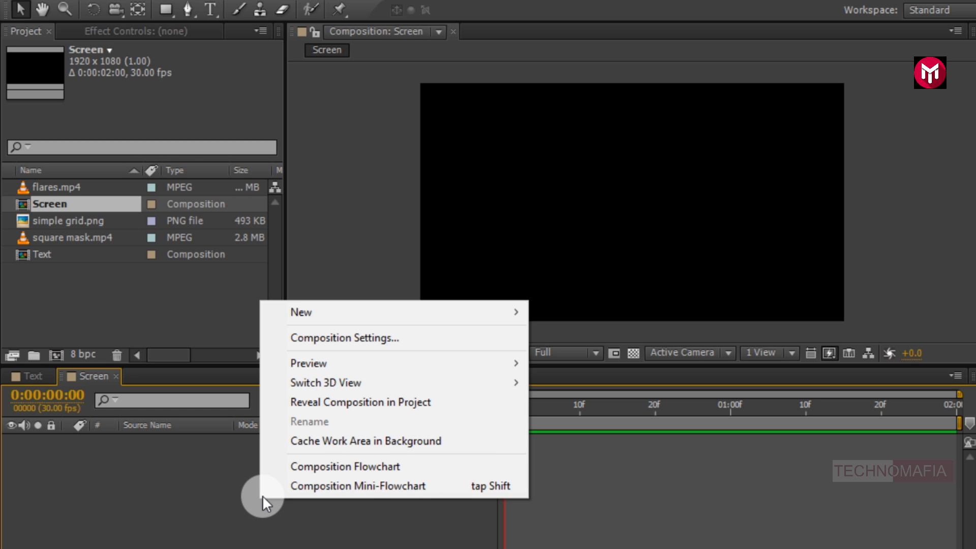
mouse_move(407, 315)
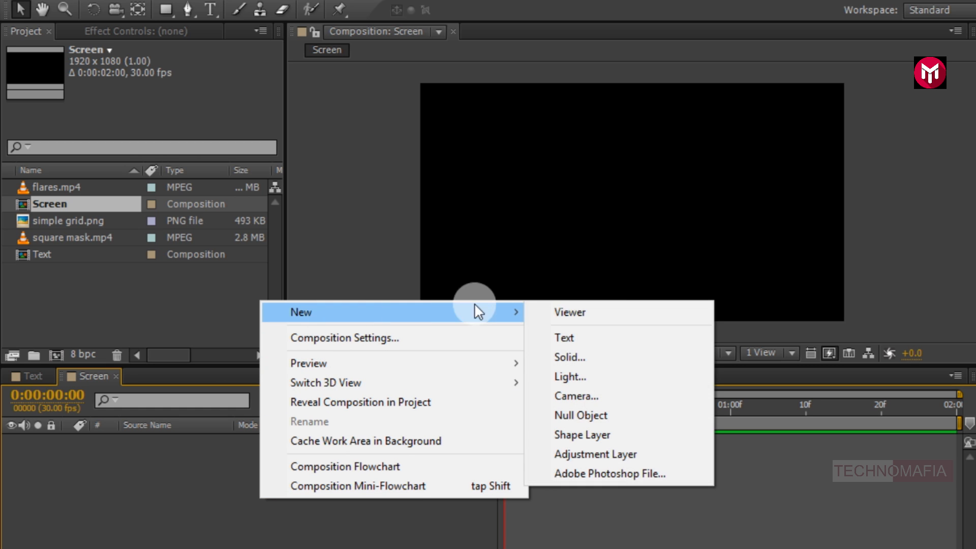
left_click(612, 360)
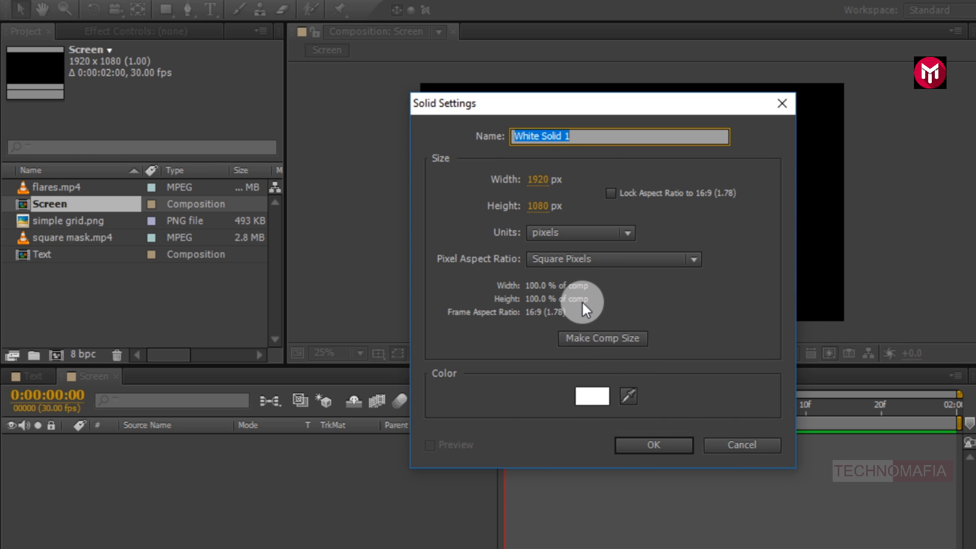
type("BG")
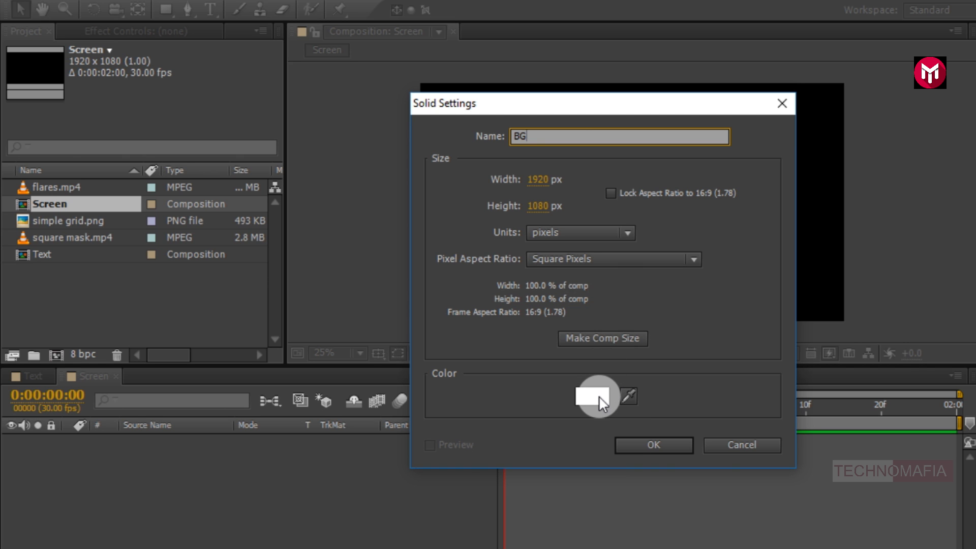
left_click(639, 446)
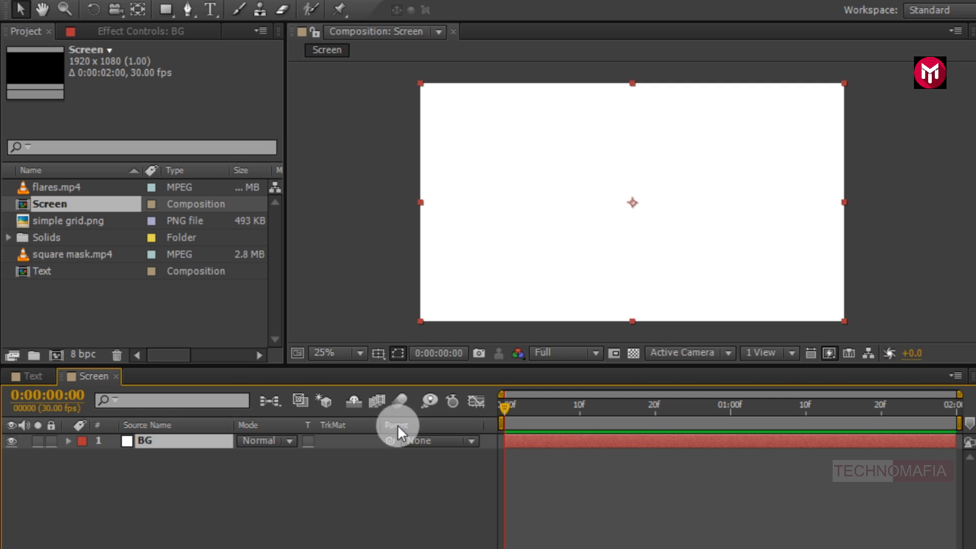
Step: Place simple grid.png above the BG layer and set its opacity to 25%
left_click_drag(69, 222, 158, 437)
key("t")
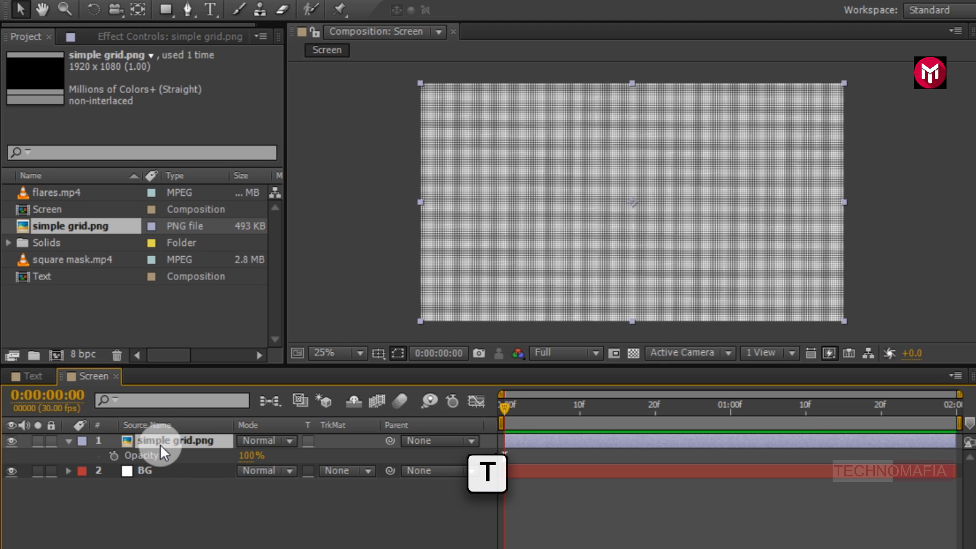
left_click(250, 456)
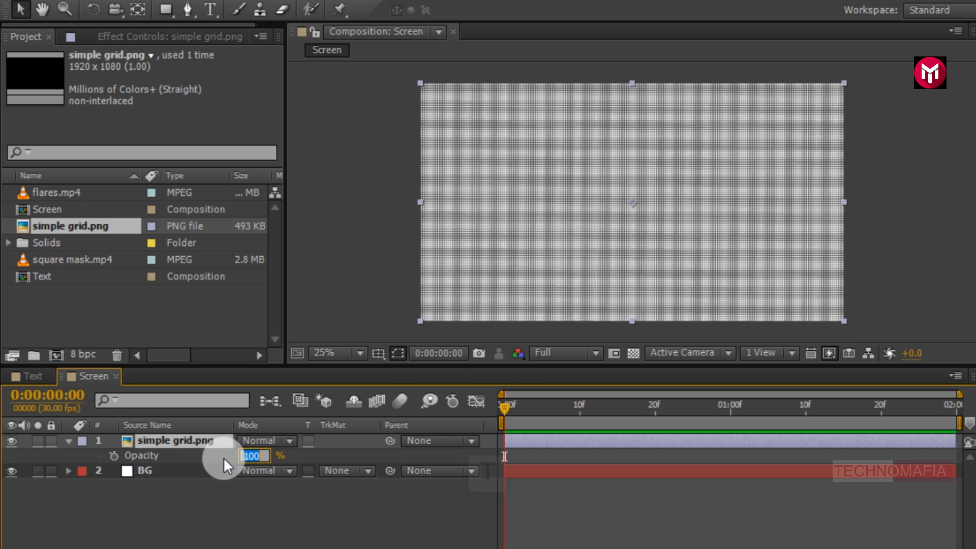
type("25")
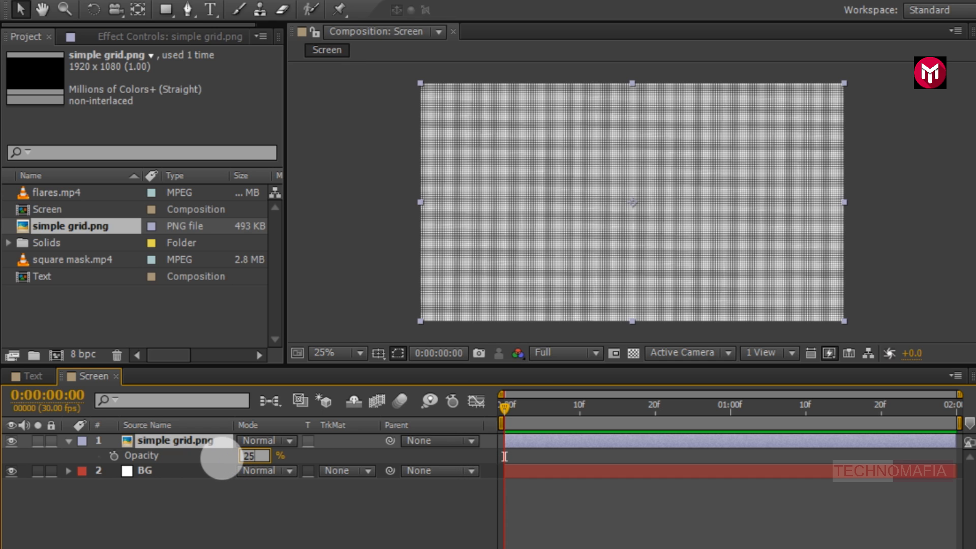
left_click(222, 457)
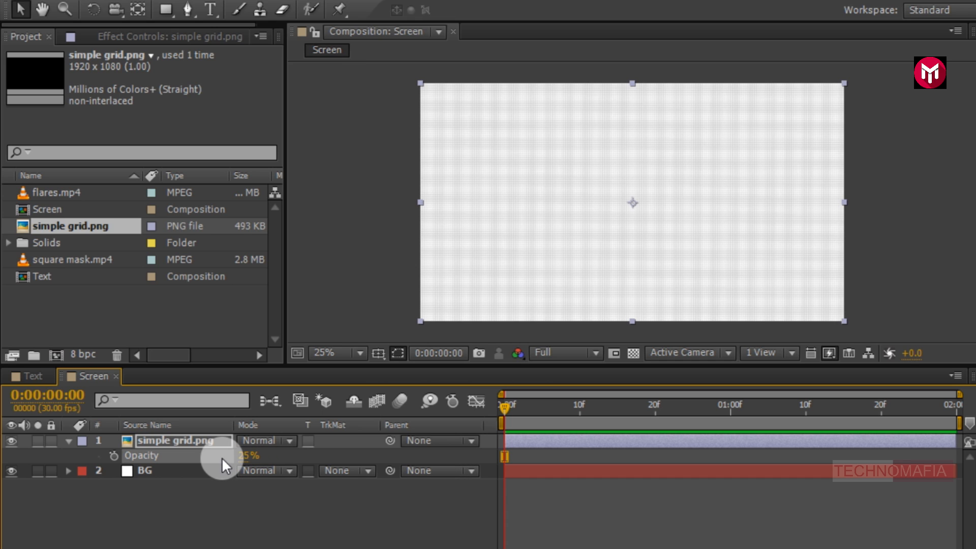
left_click(69, 442)
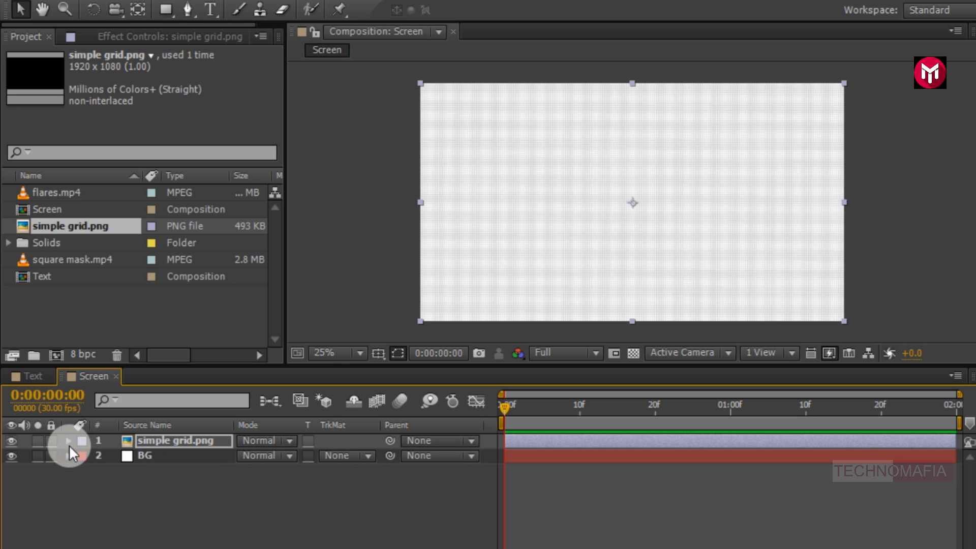
Step: Place the Text composition above the simple grid.png layer and apply the Fill effect to it
left_click(72, 279)
left_click_drag(45, 277, 164, 437)
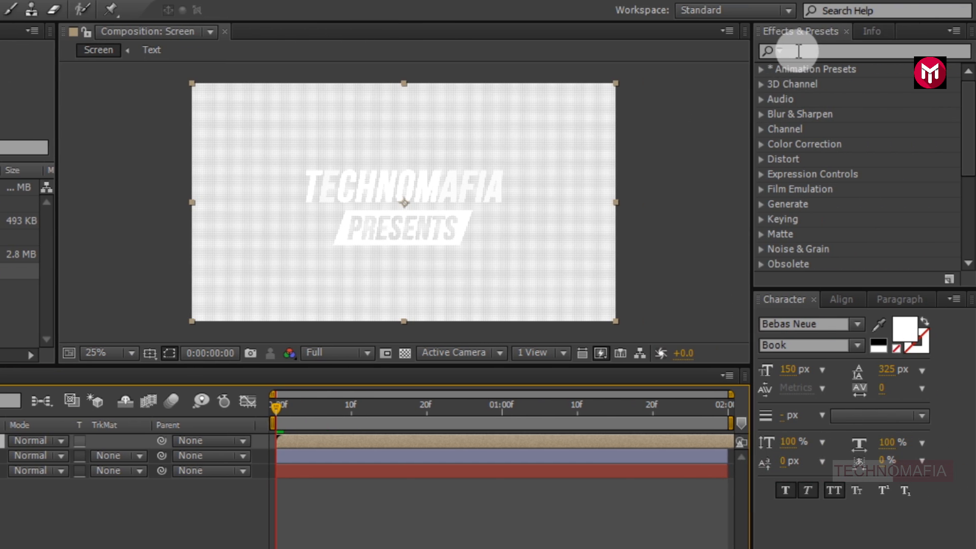
left_click(826, 52)
type("fill")
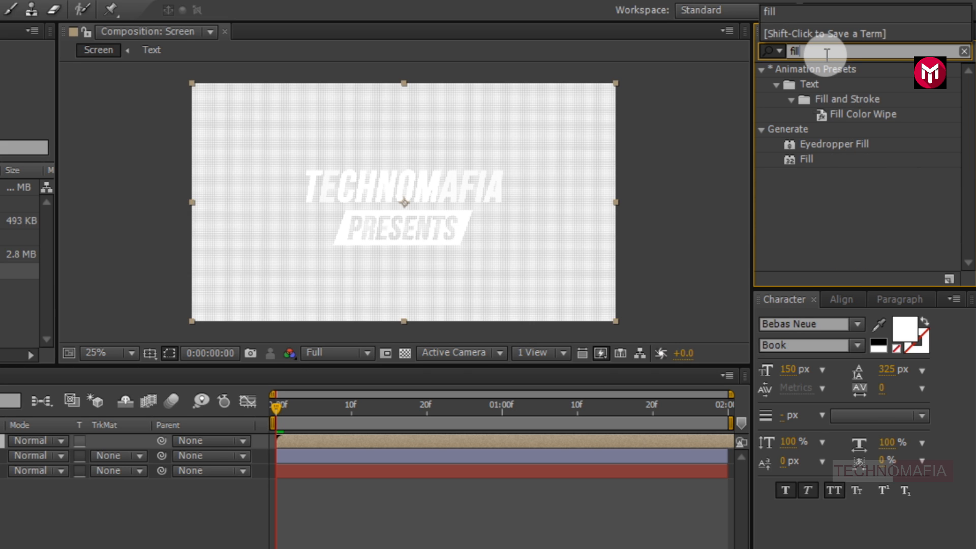
double_click(807, 160)
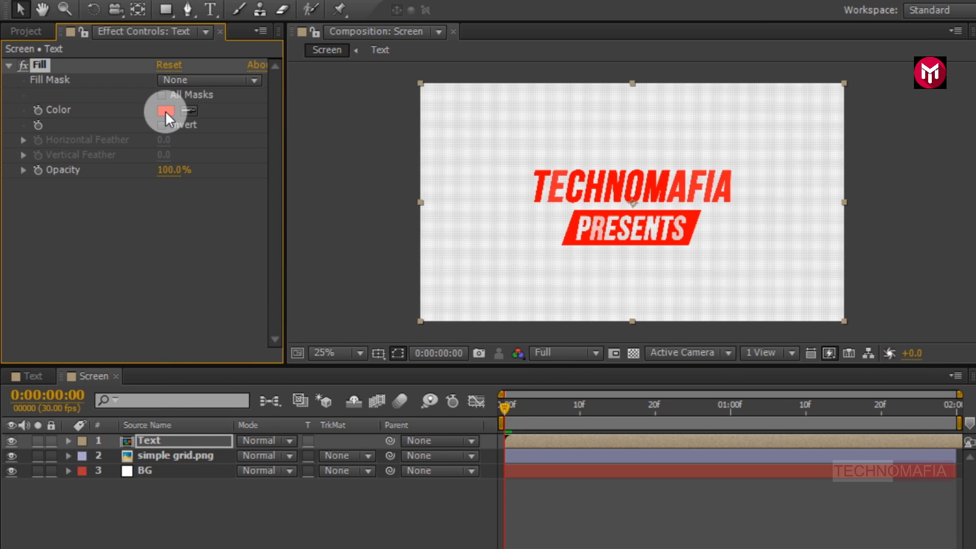
Step: Set the Text layer's Fill color to near-black 020202
left_click(165, 111)
left_click(505, 507)
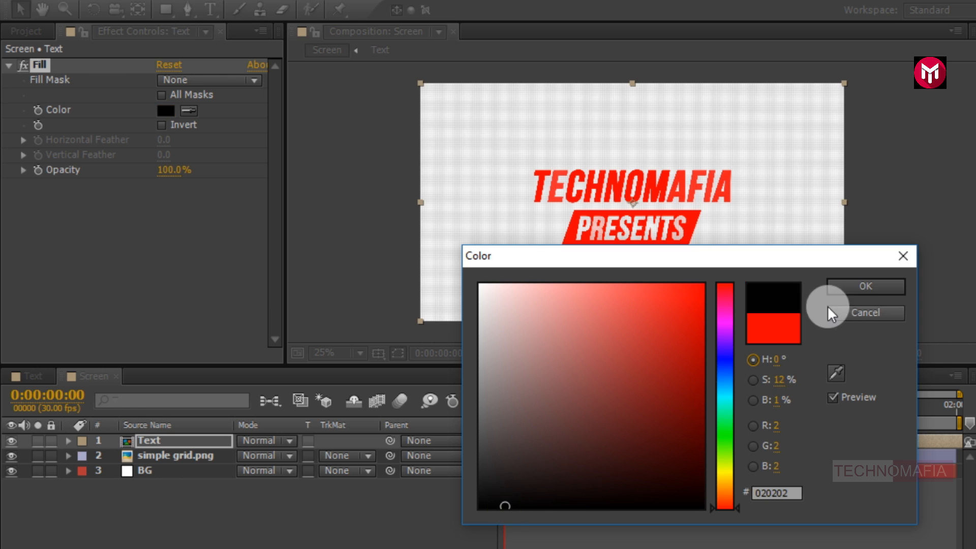
left_click(849, 287)
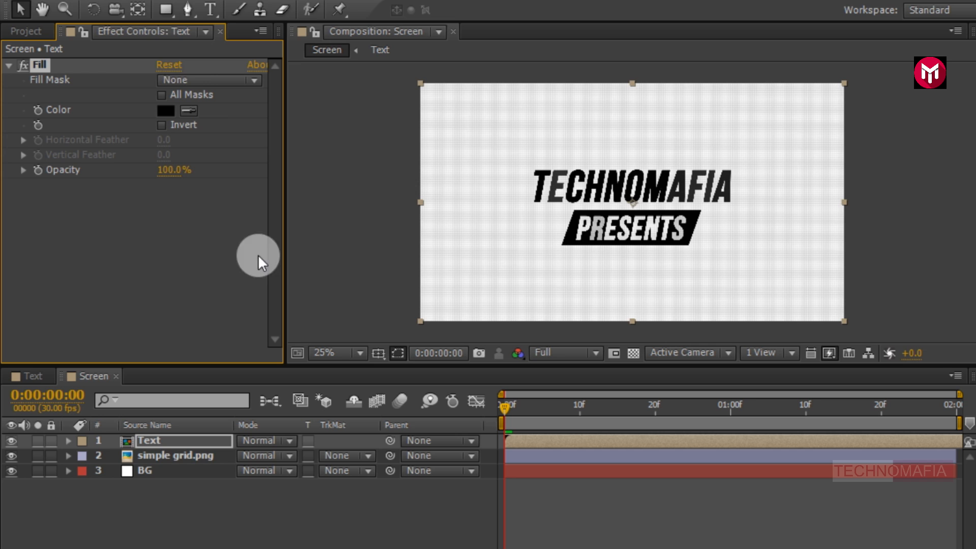
Step: Mask the Text layer with a full-width rectangle ending partway down TECHNOMAFIA, and duplicate the masked layer
left_click(165, 10)
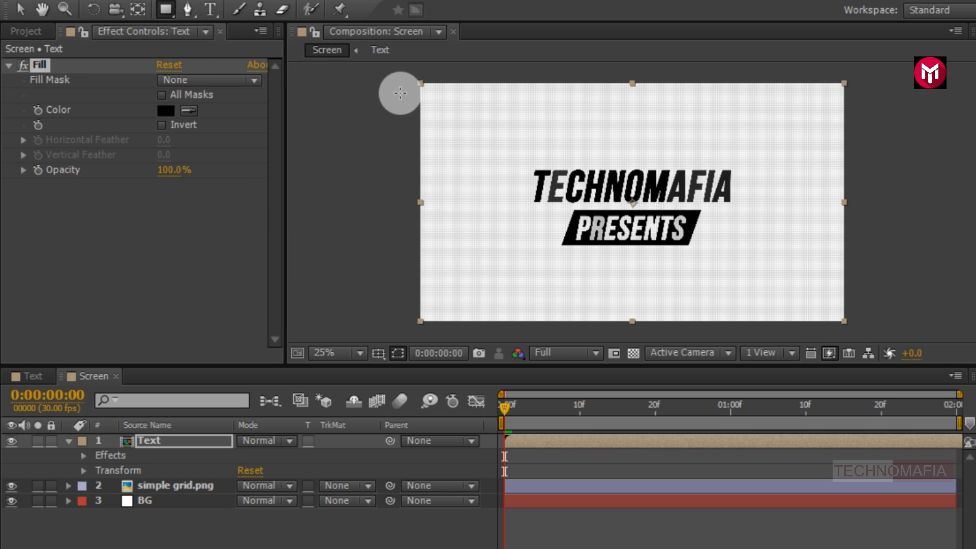
left_click_drag(419, 80, 843, 195)
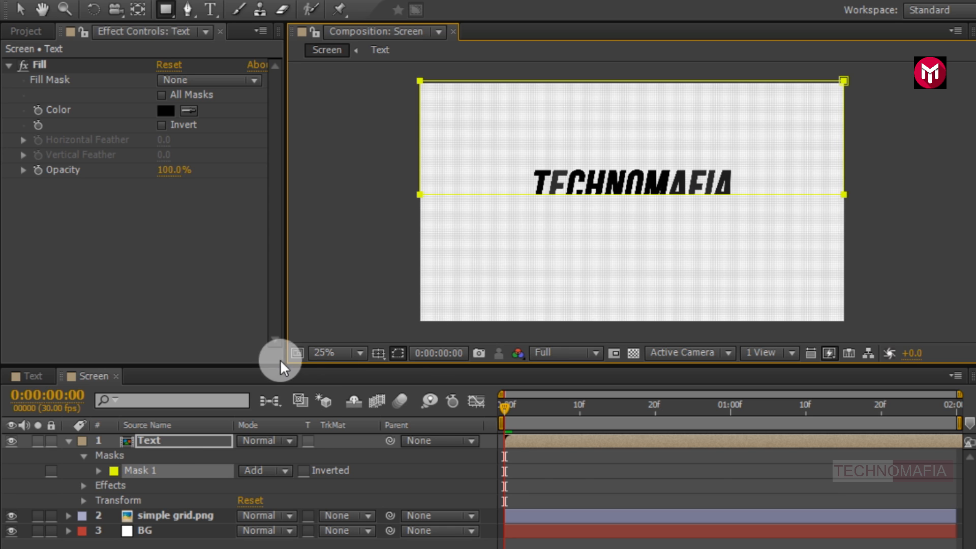
left_click(163, 439)
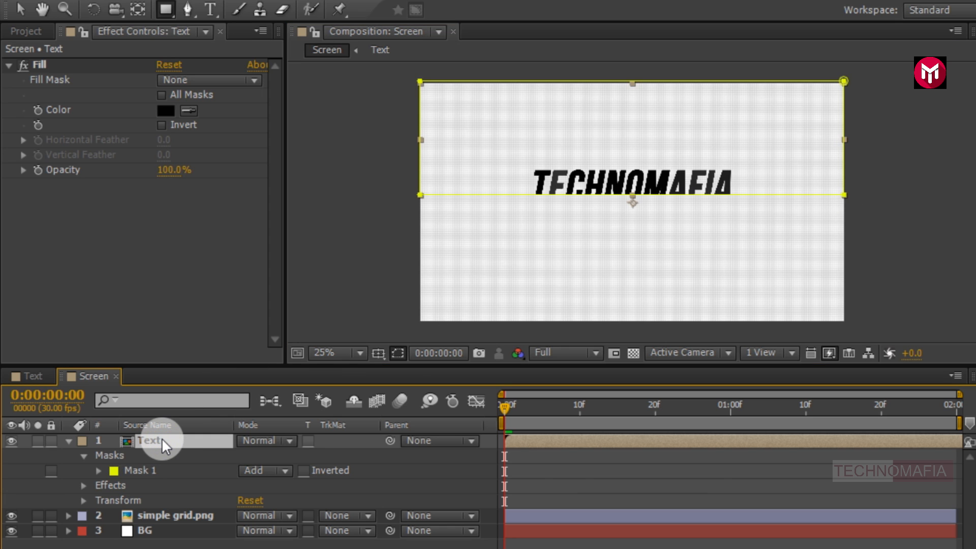
key("ctrl+d")
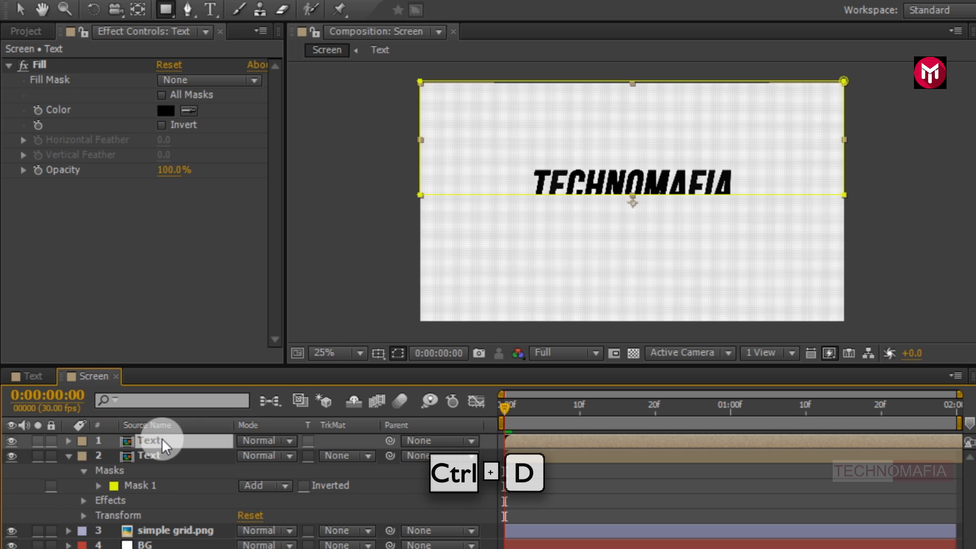
Step: Set Mask 1 of the upper Text copy to Subtract and collapse both Text layers
left_click(69, 439)
left_click(83, 455)
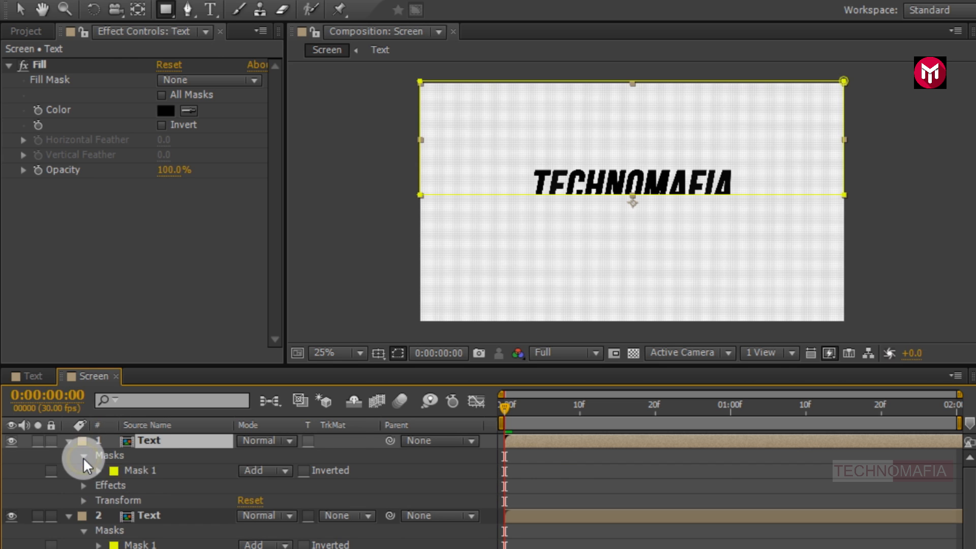
left_click(254, 472)
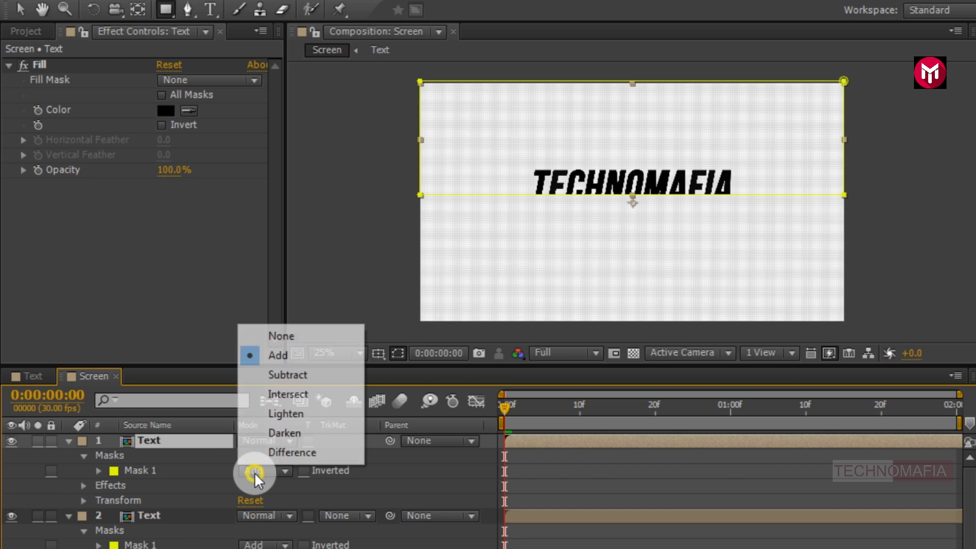
left_click(275, 375)
left_click(260, 543)
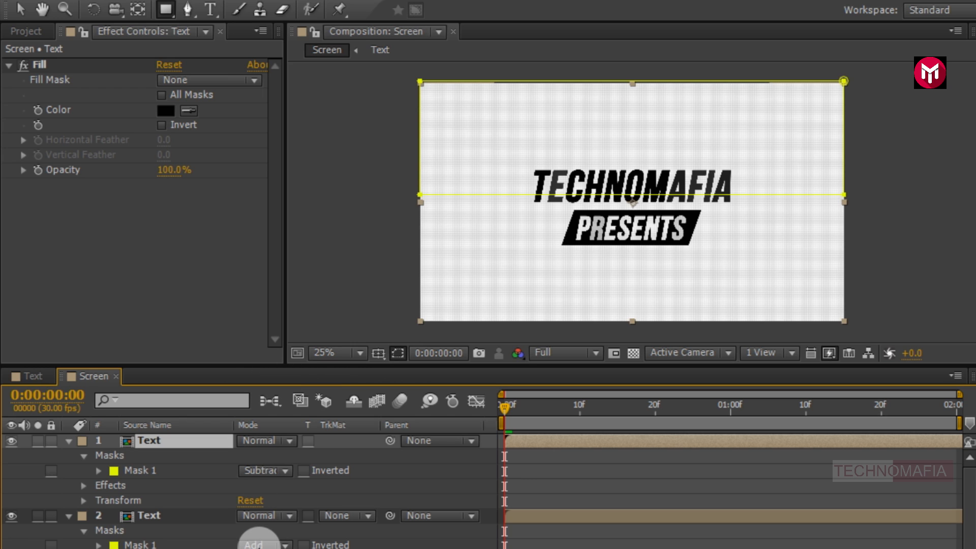
left_click(261, 477)
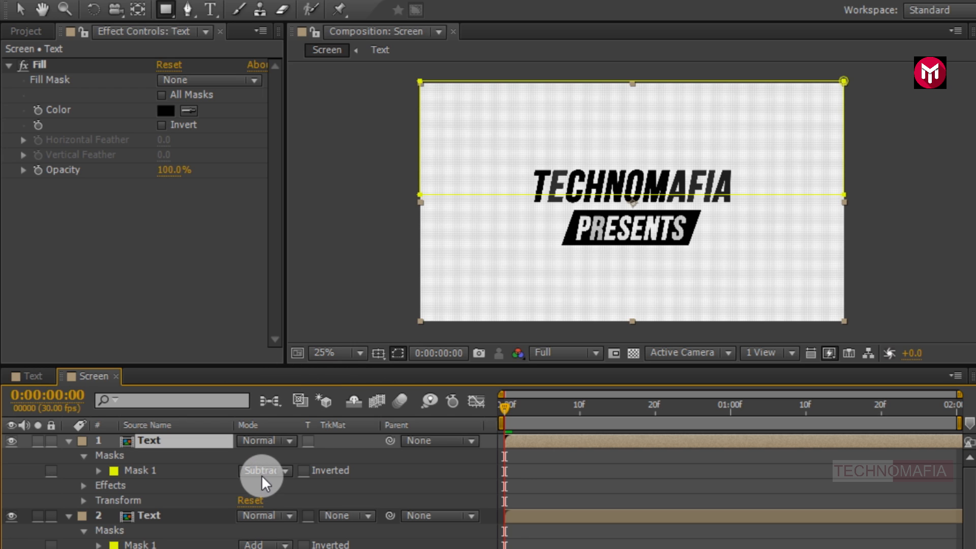
left_click(68, 440)
left_click(69, 458)
Step: Shift both Text layers in time so they start at frame 10
left_click(149, 451)
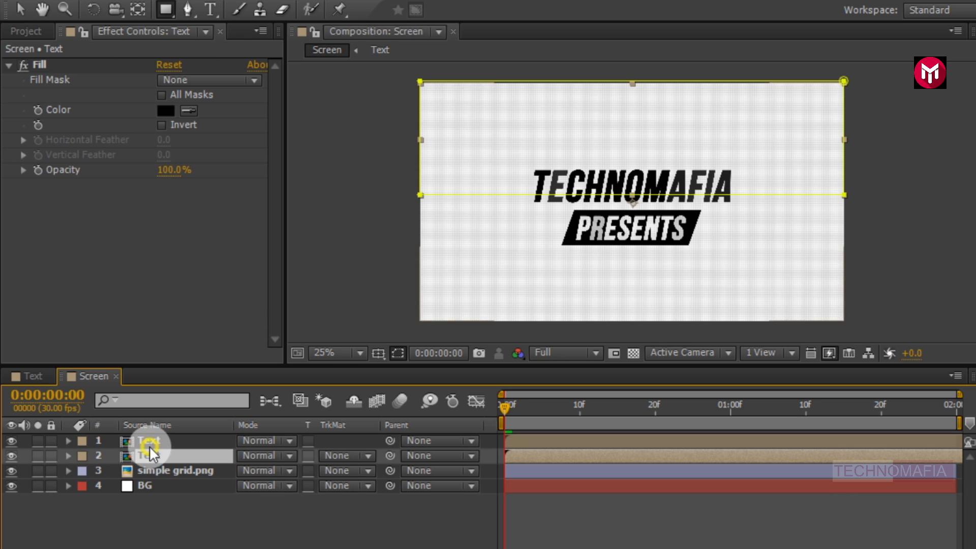
left_click(148, 442, "shift")
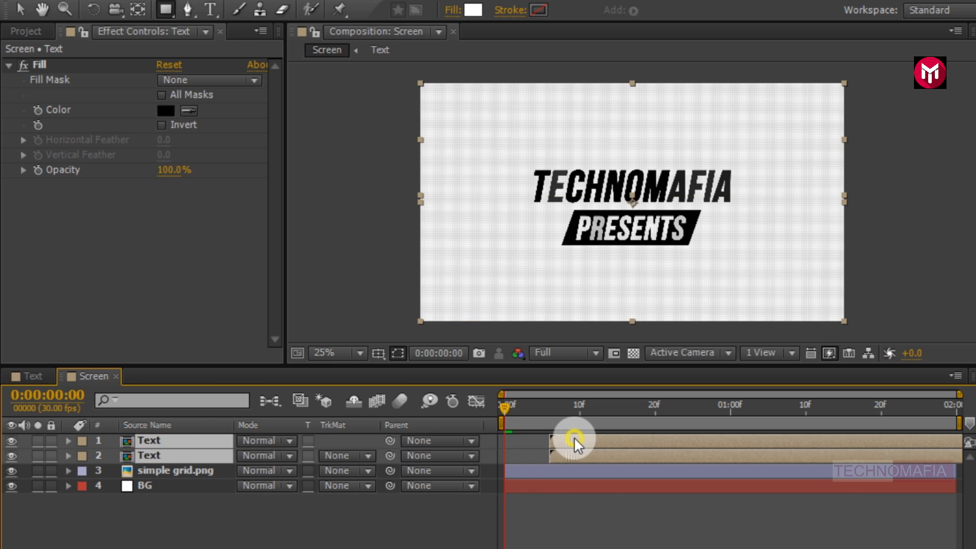
left_click_drag(596, 438, 598, 441)
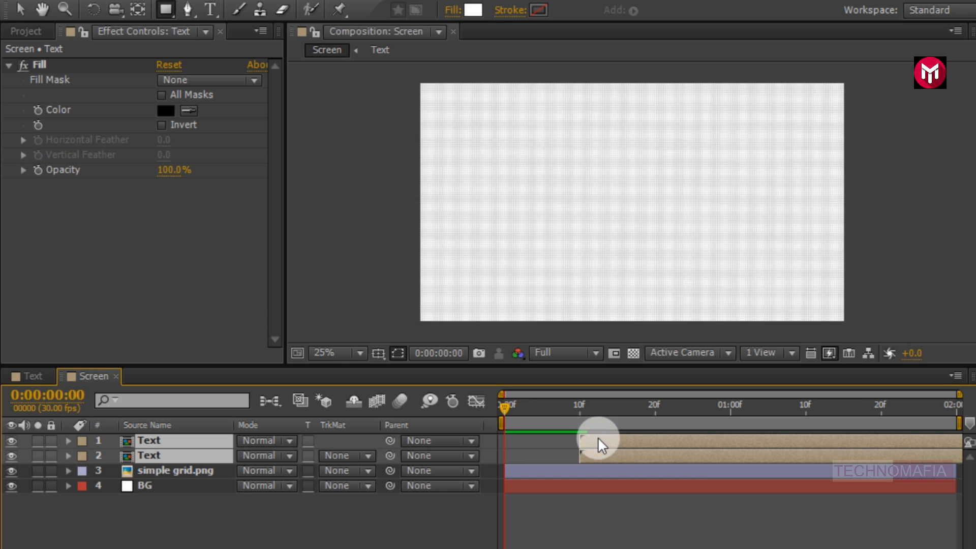
Step: Add Position keyframes at frames 10 and 18 to the upper Text layer
left_click(580, 407)
left_click(392, 531)
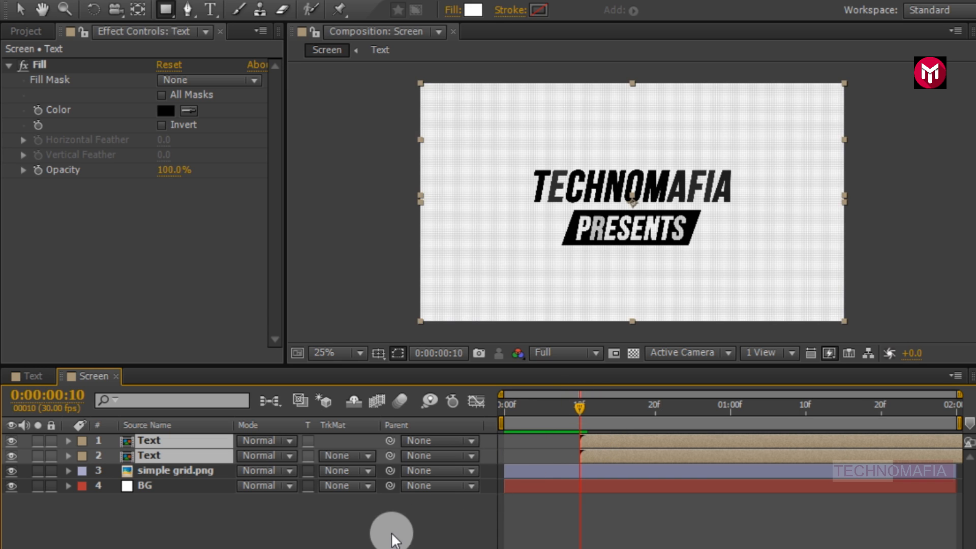
left_click(169, 444)
key("p")
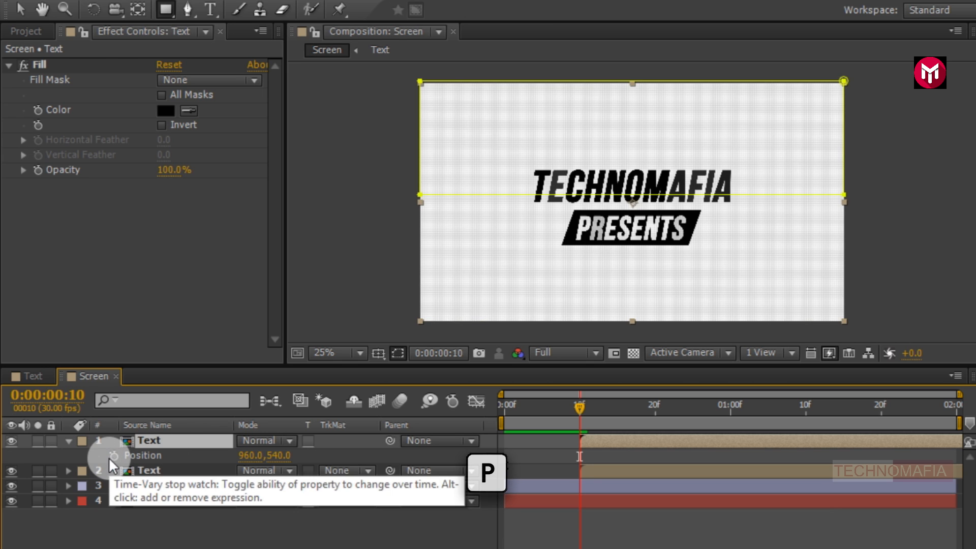
left_click(109, 456)
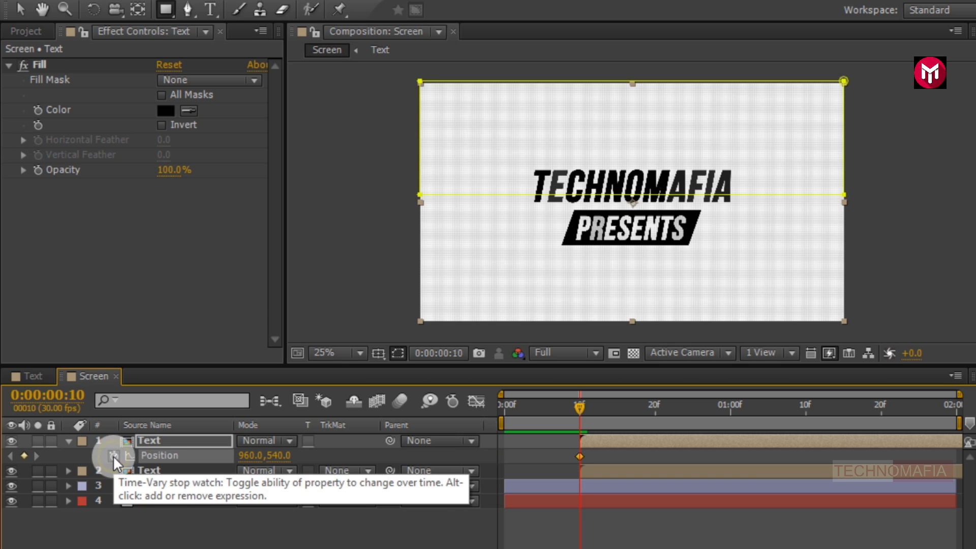
left_click(641, 406)
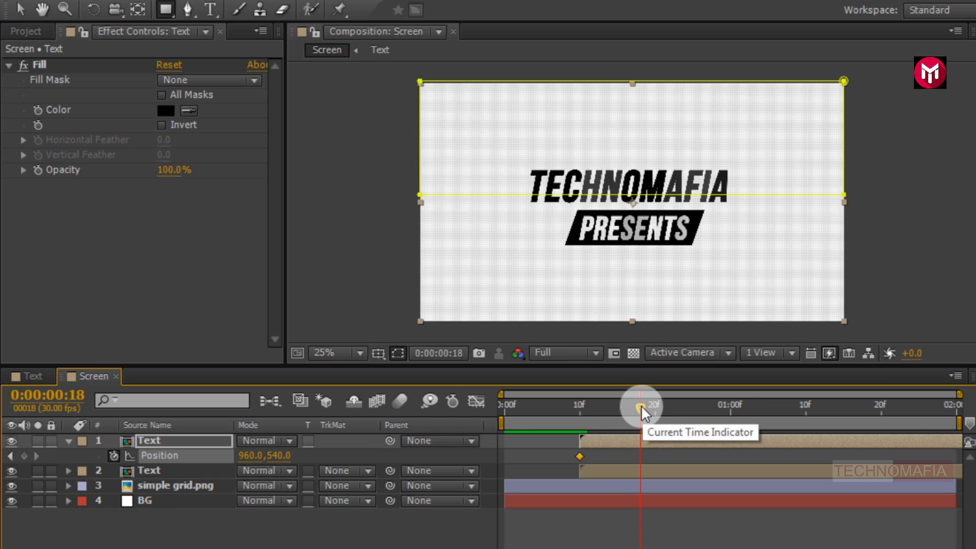
left_click(24, 457)
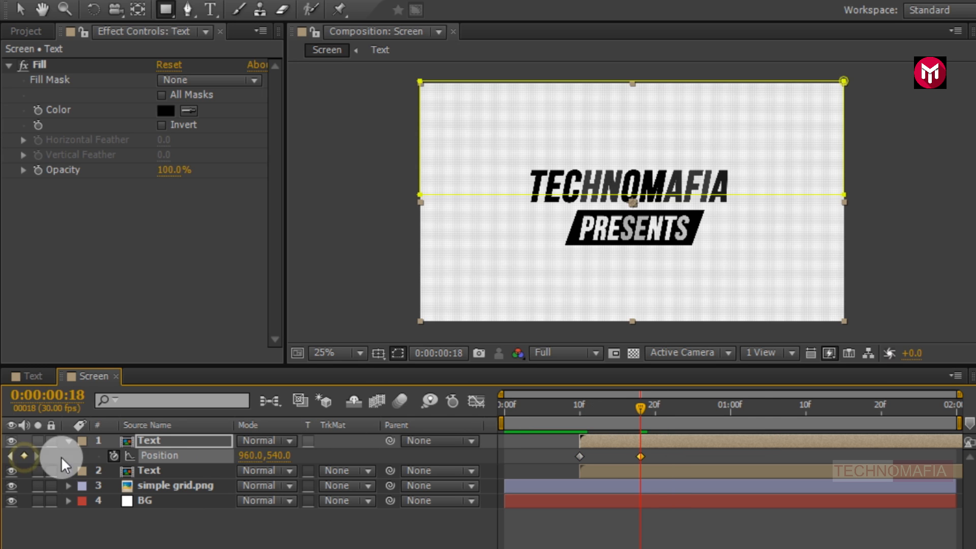
Step: At frame 10, move the upper Text layer horizontally off the right side of the frame, to about 2904, 540
left_click(579, 407)
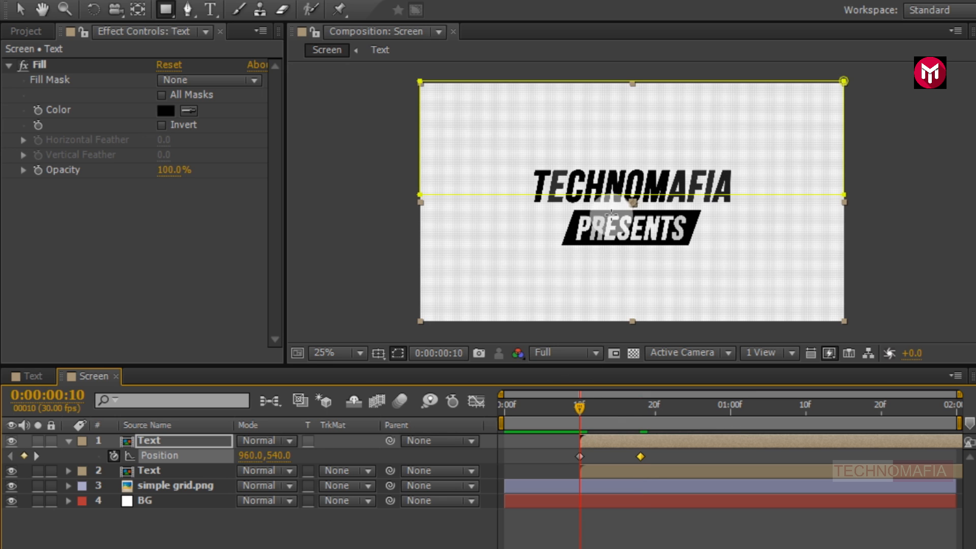
left_click(21, 9)
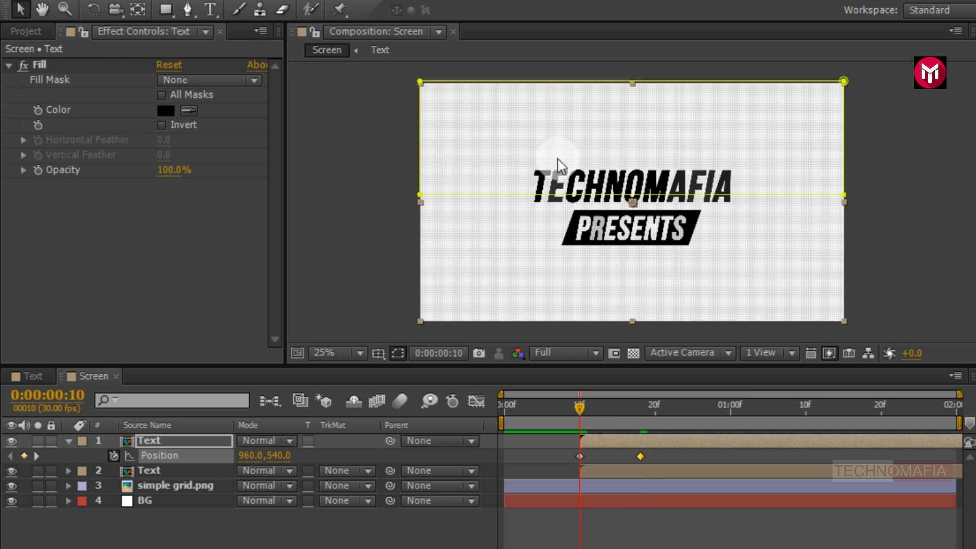
left_click_drag(637, 164, 975, 160)
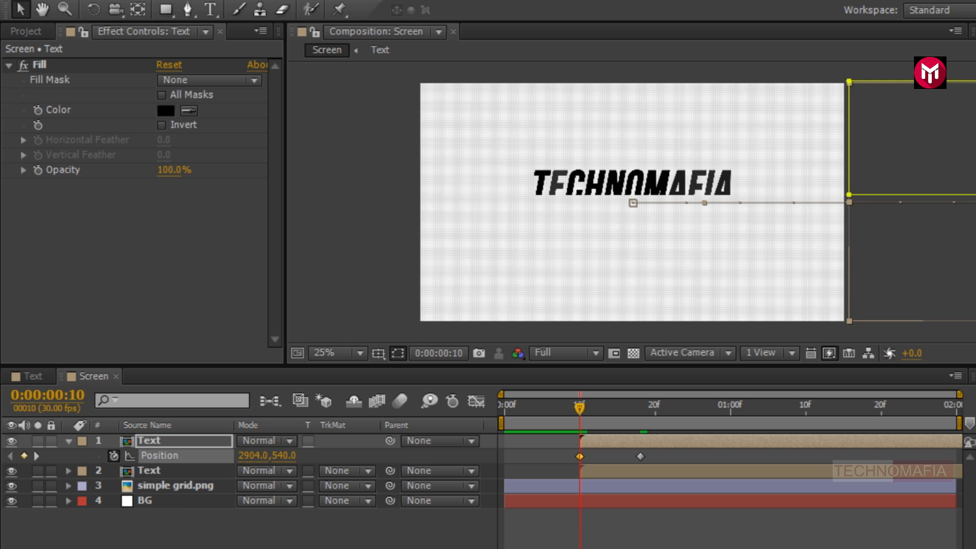
Step: Keyframe the lower Text layer's Position at frames 10 and 18, moving it off the frame's left side to about -1000, 540 at frame 10
left_click(152, 474)
key("p")
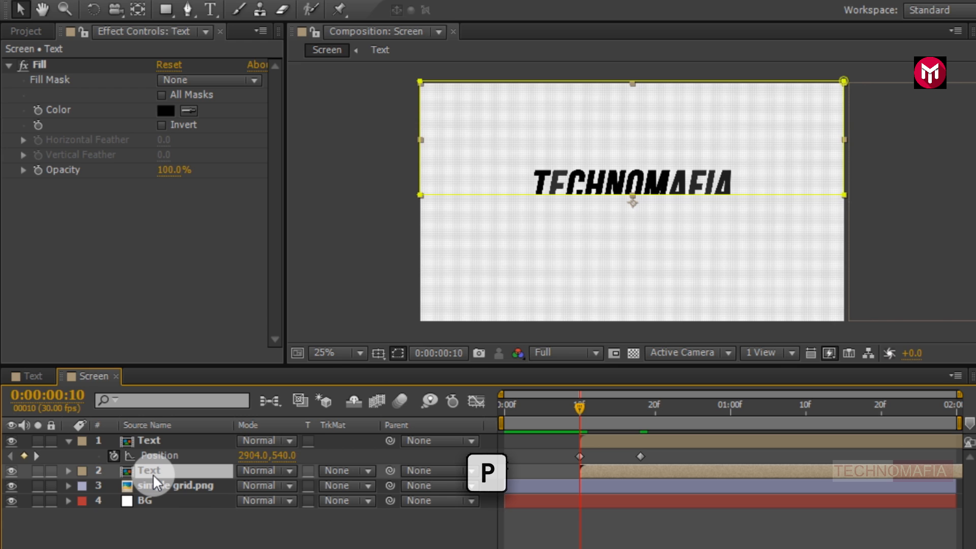
key("p")
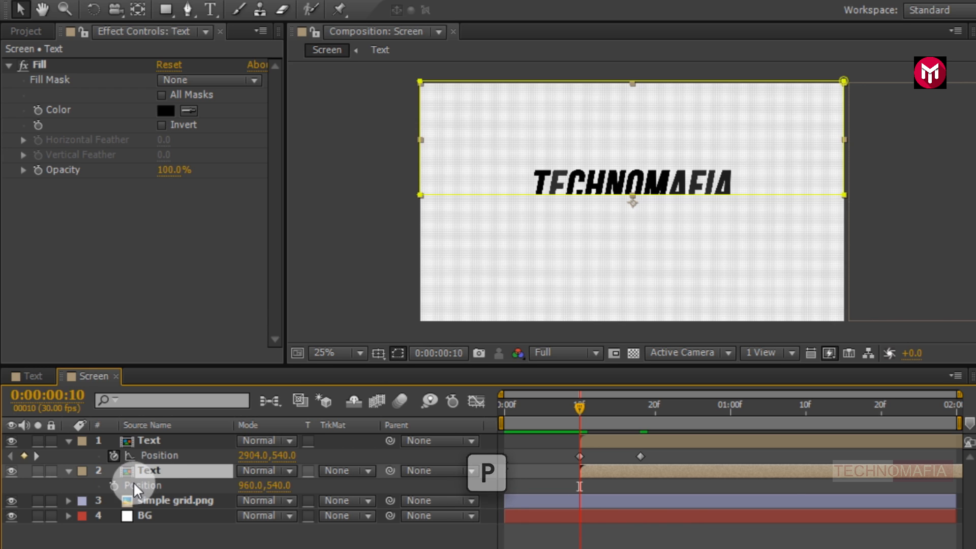
left_click(114, 485)
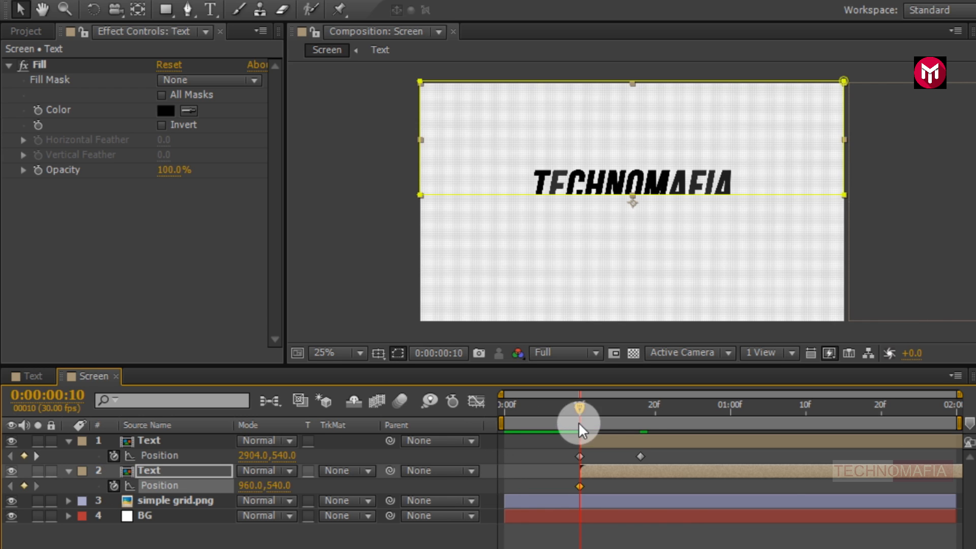
left_click(641, 405)
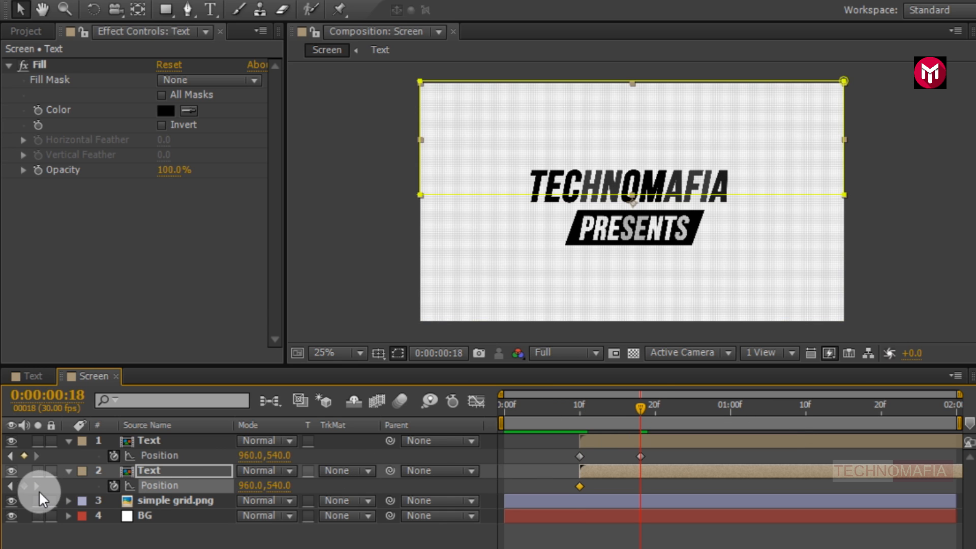
left_click(24, 486)
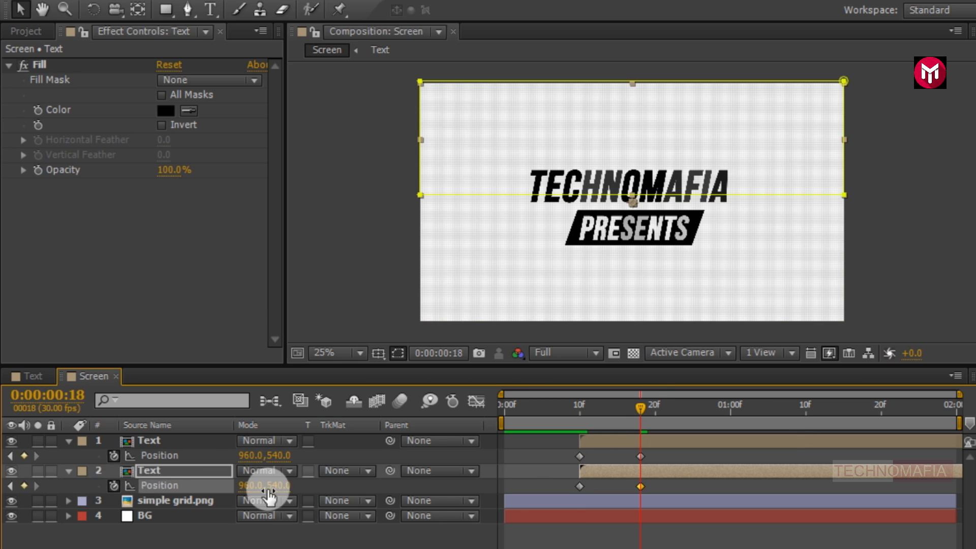
left_click(579, 408)
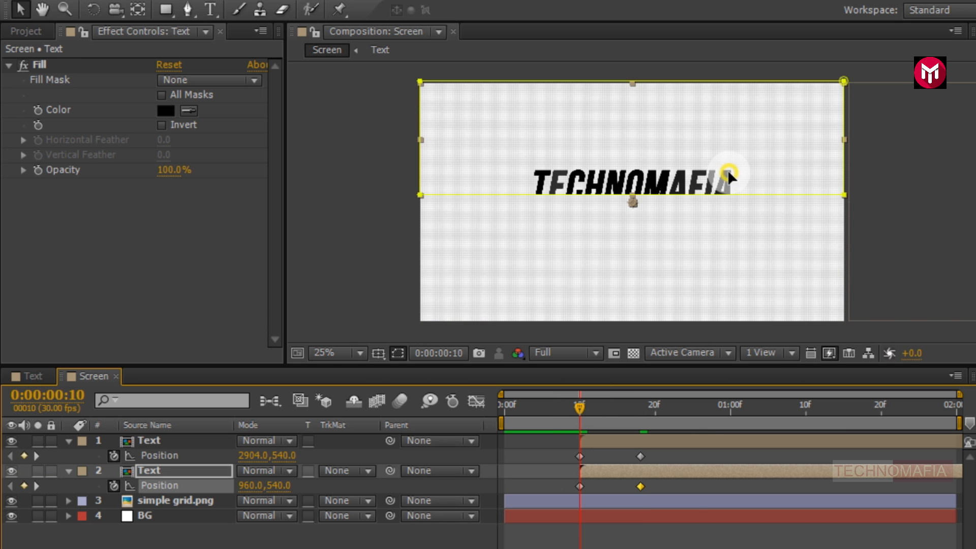
left_click_drag(729, 177, 296, 189)
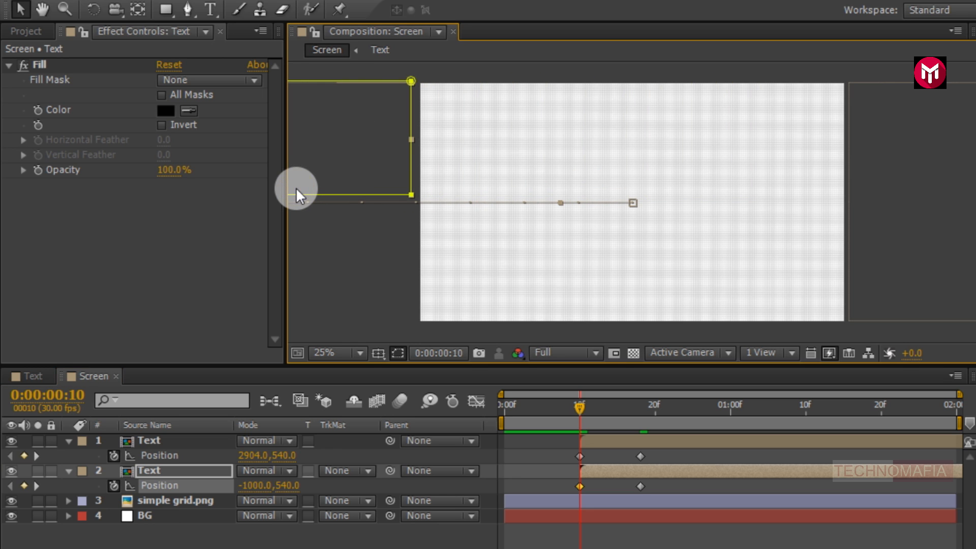
Step: Preview the split-text slide-in from the start, inspect it around frame 15, and collapse both Text layers
left_click(502, 403)
key("KP_0")
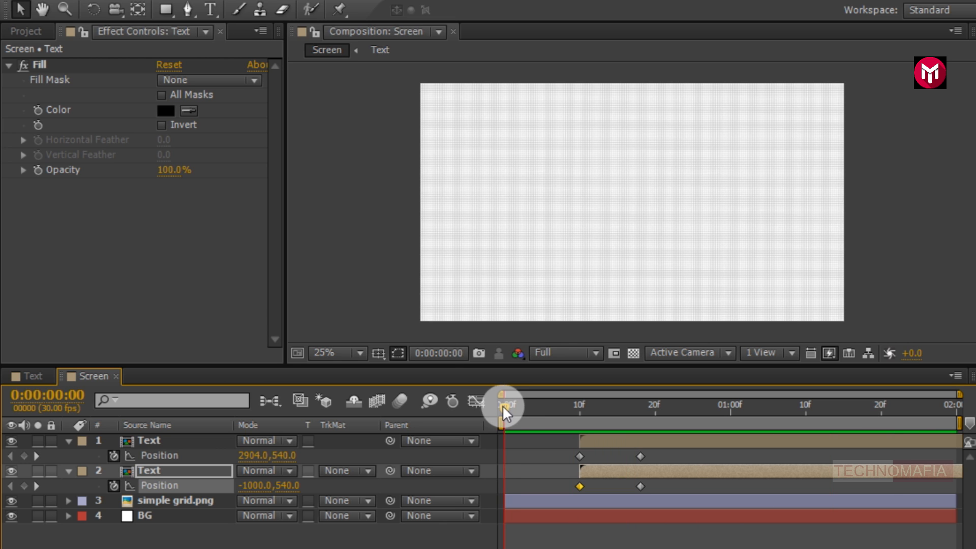
left_click(606, 402)
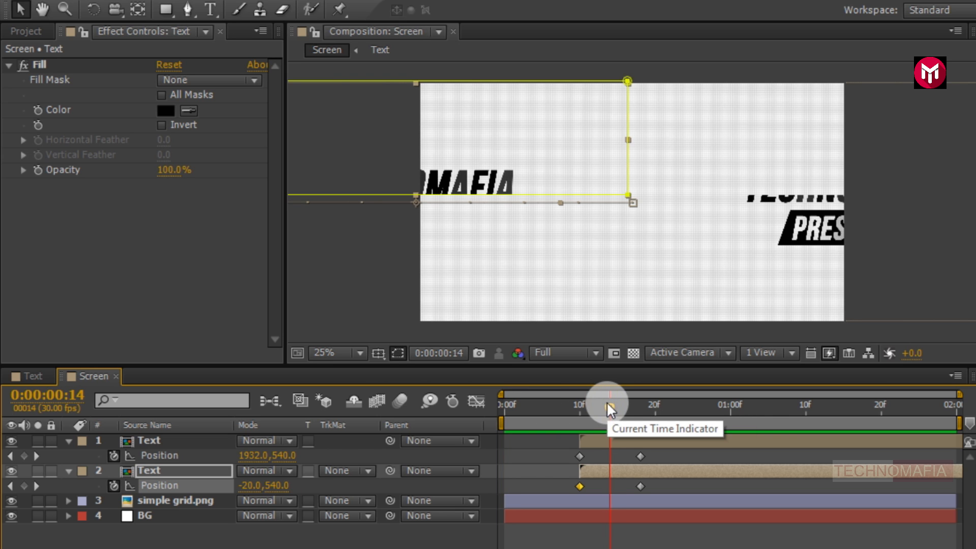
left_click_drag(606, 402, 620, 401)
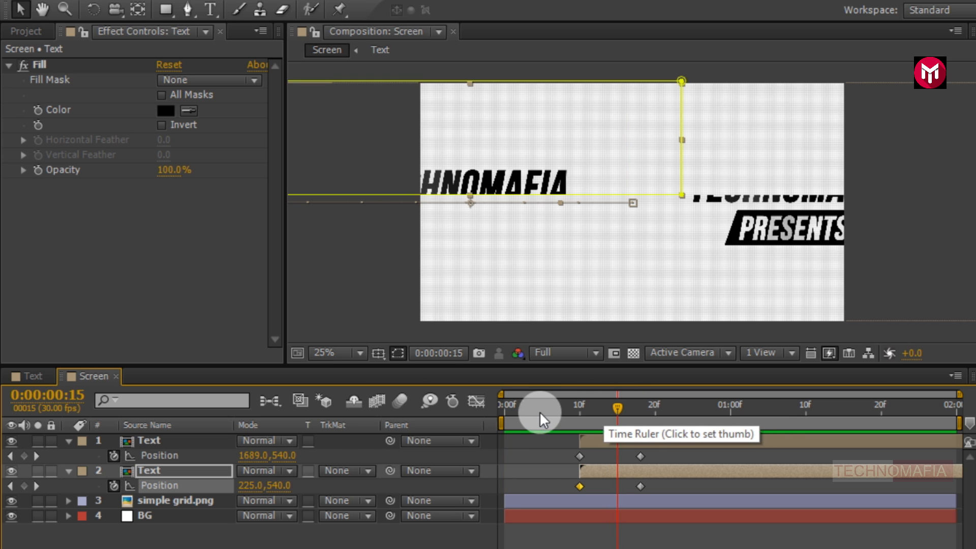
left_click(68, 441)
left_click(69, 453)
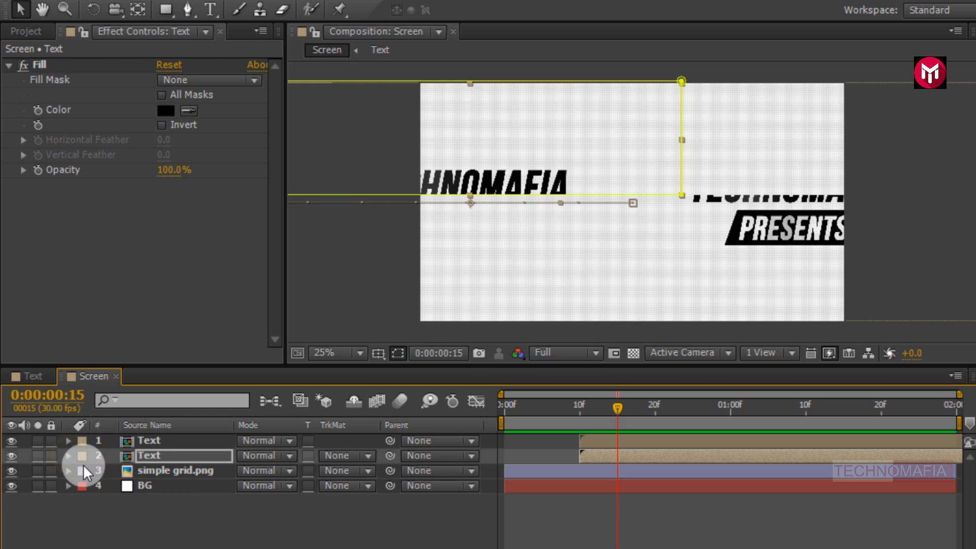
Step: Place flares.mp4 above both Text layers, starting at frame 10, and set its blending mode to Lighten
left_click(136, 511)
left_click(22, 28)
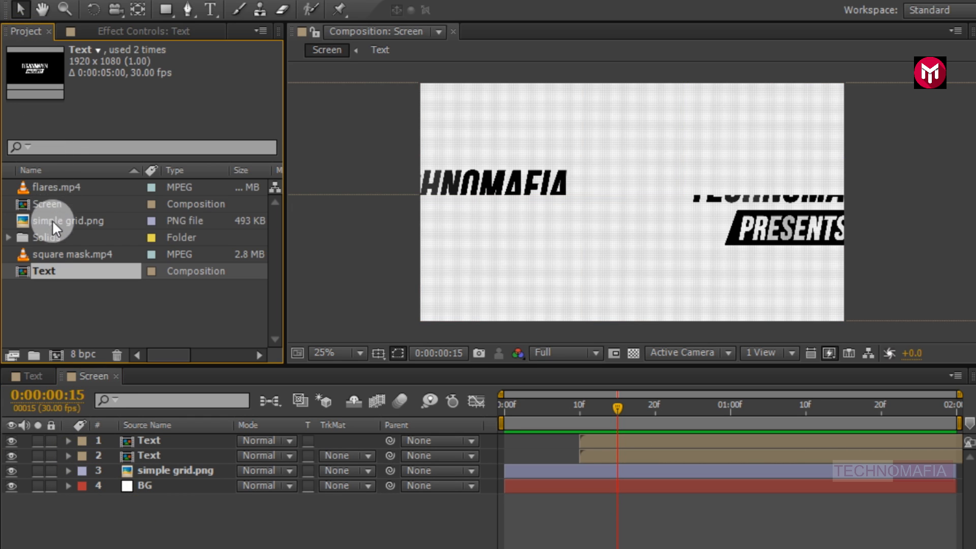
left_click(50, 254)
left_click(53, 188)
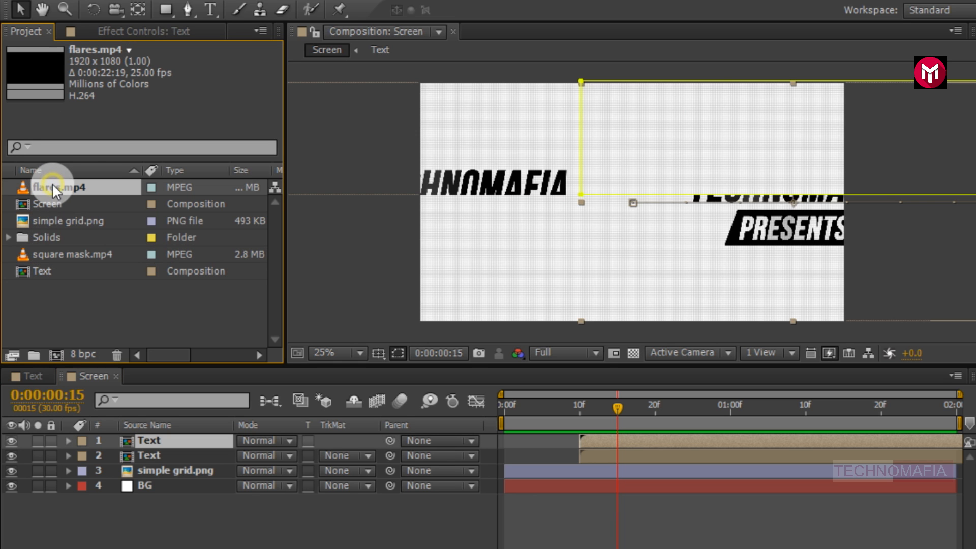
left_click_drag(54, 185, 163, 437)
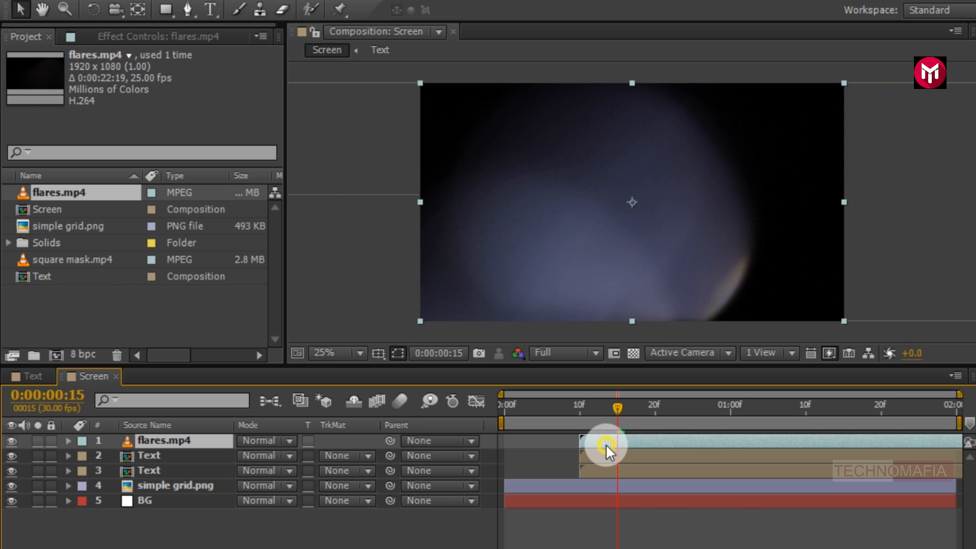
left_click(269, 440)
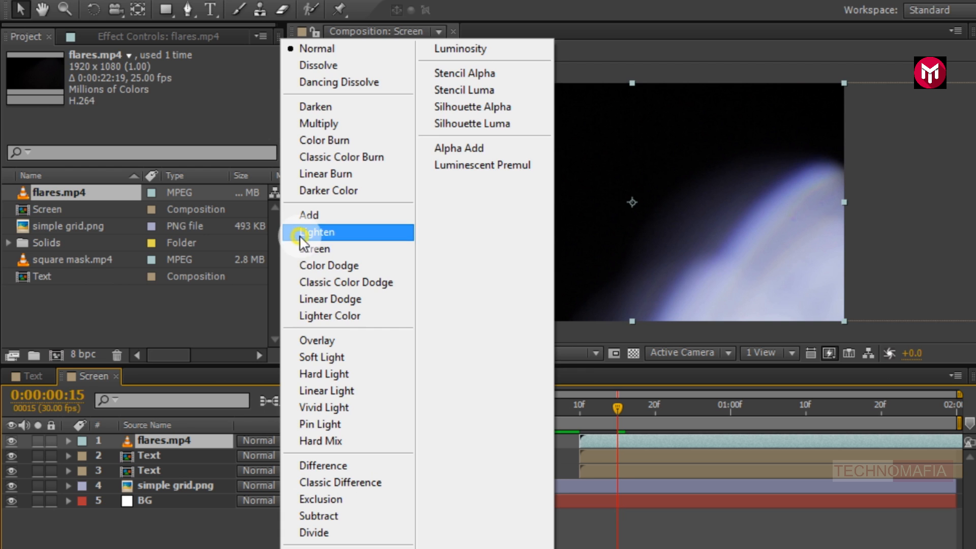
left_click(300, 234)
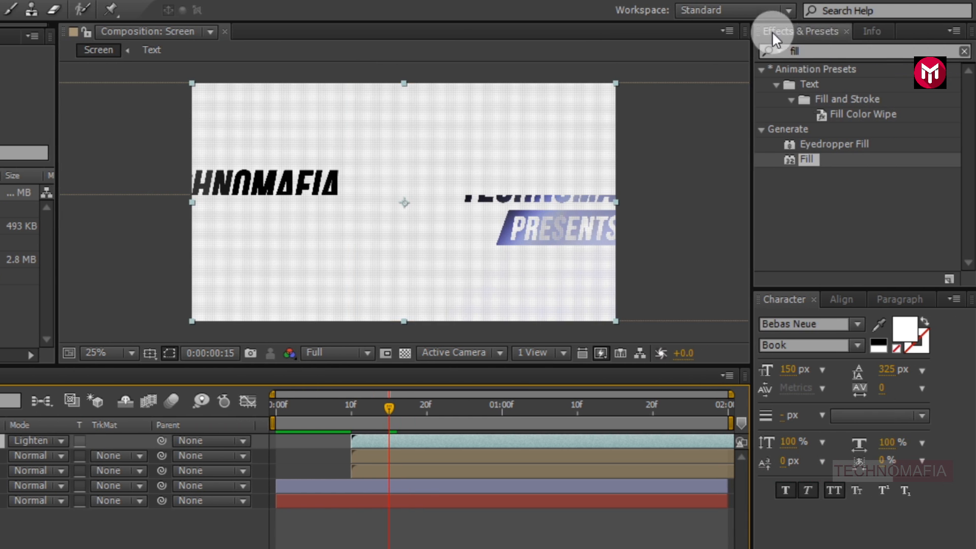
Step: Apply the Hue/Saturation effect to the flares.mp4 layer and set its Master Hue to 199°
left_click(773, 51)
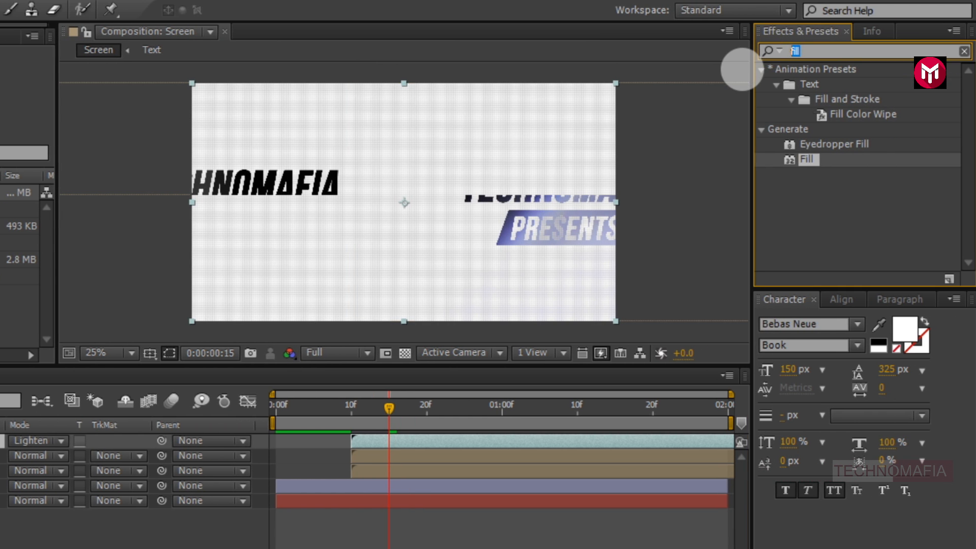
type("hue")
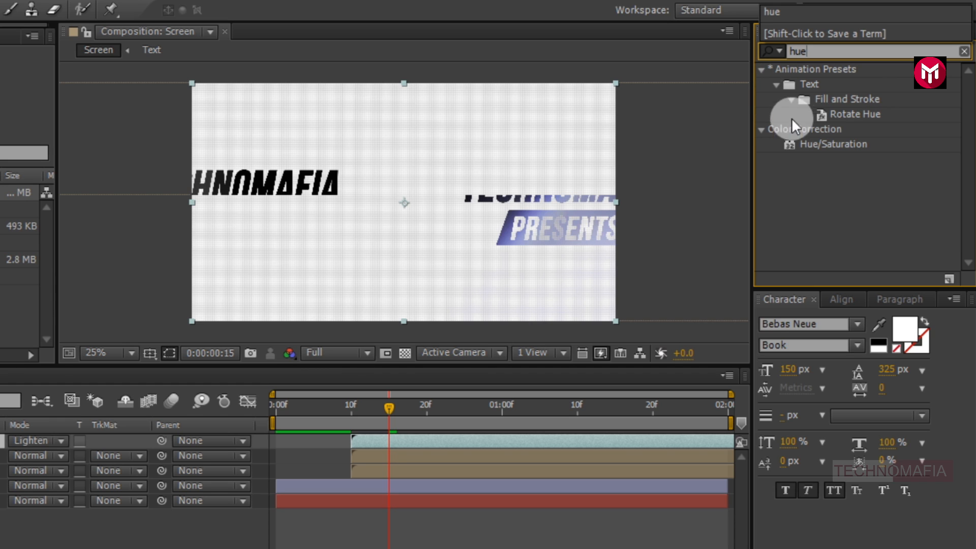
left_click(821, 145)
double_click(819, 146)
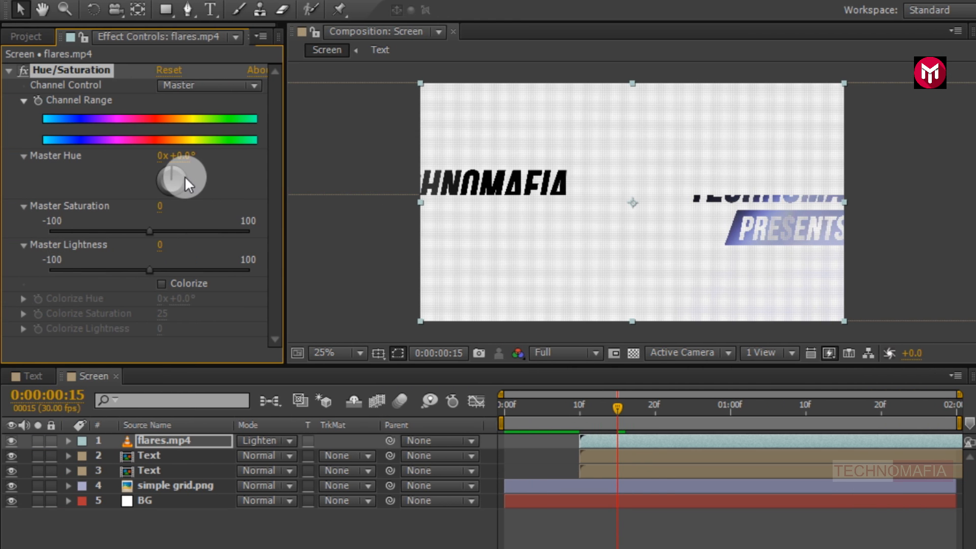
left_click_drag(181, 176, 162, 198)
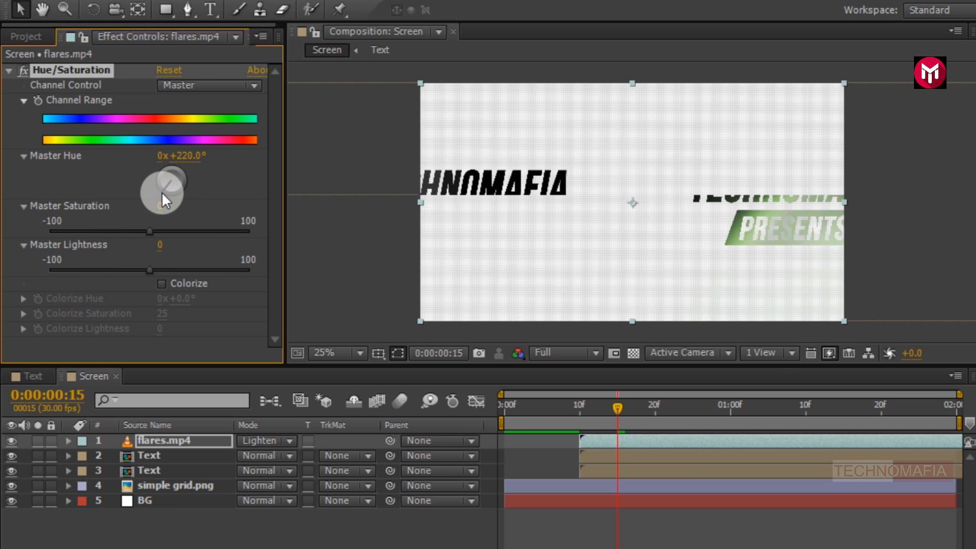
left_click_drag(162, 191, 166, 196)
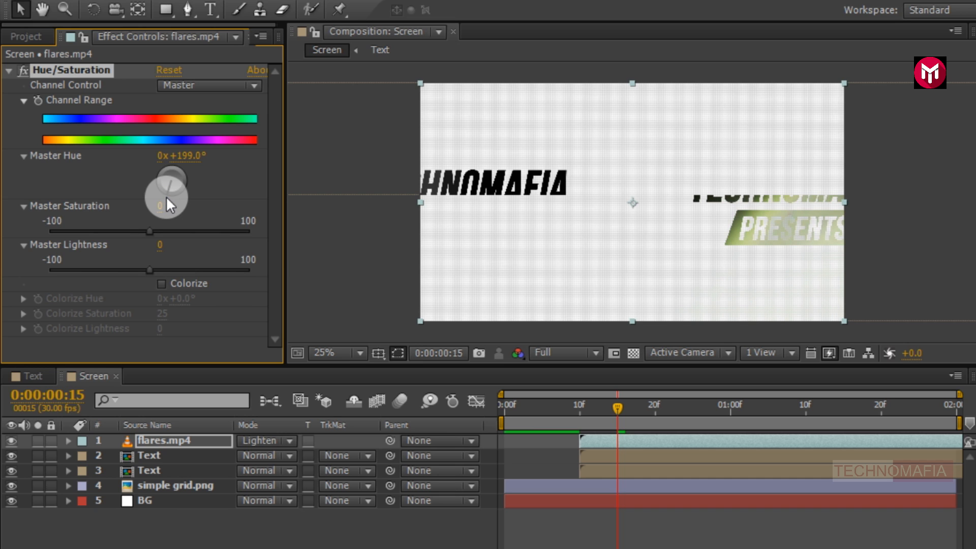
left_click(10, 72)
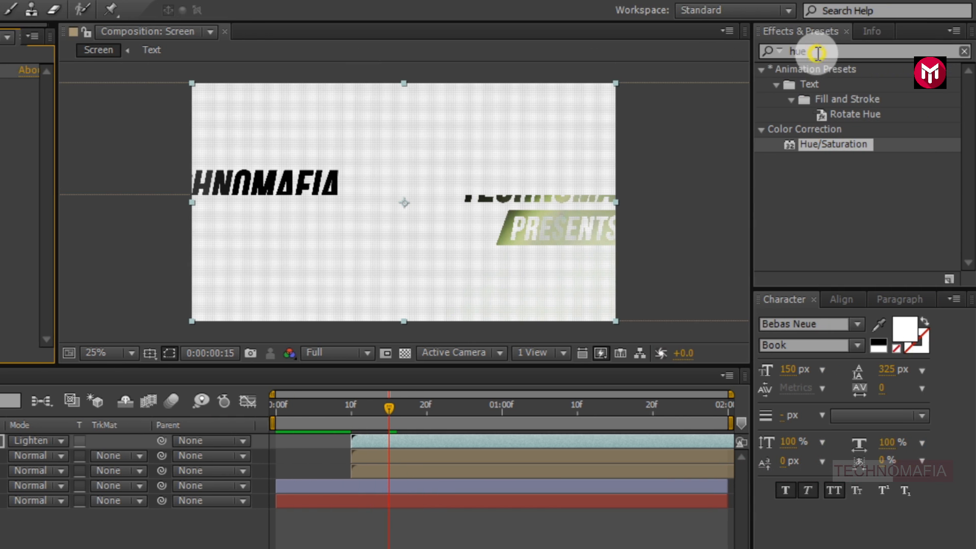
Step: Apply the CC Toner effect to the flares.mp4 layer and set its Midtones color to a saturated orange
left_click_drag(814, 52, 749, 74)
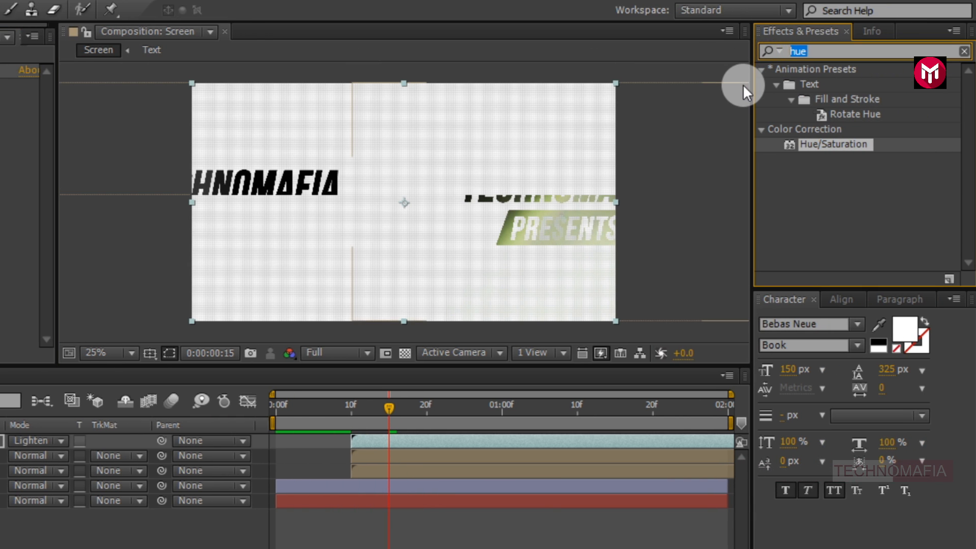
type("cc to")
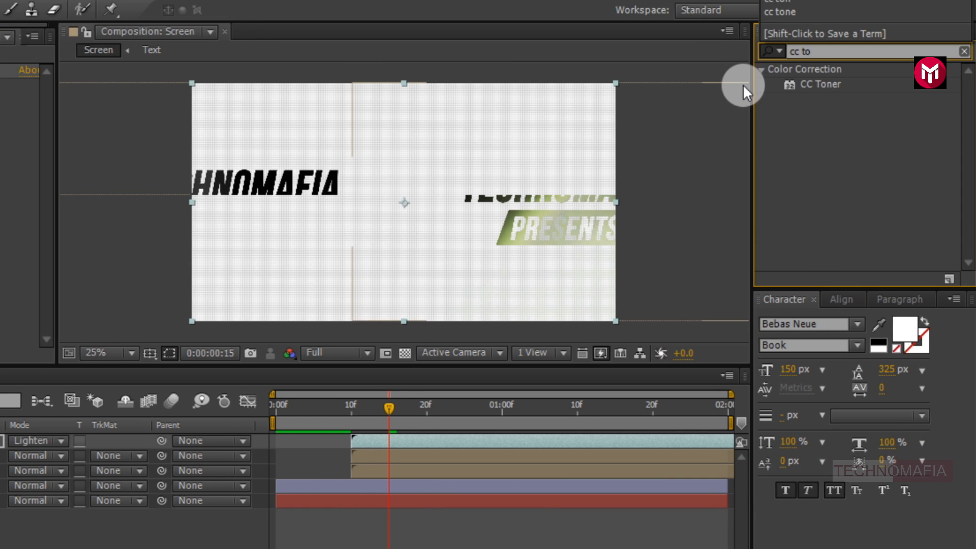
double_click(806, 84)
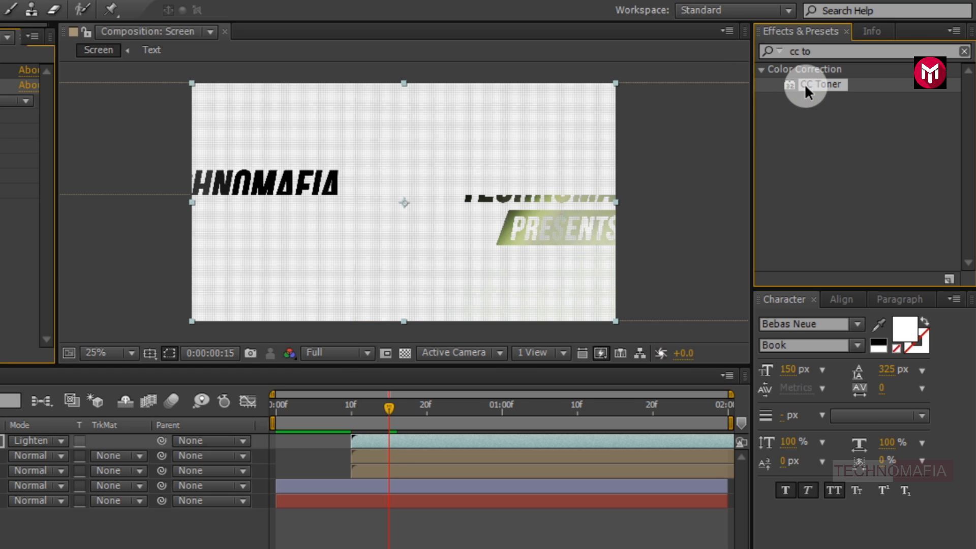
left_click(87, 147)
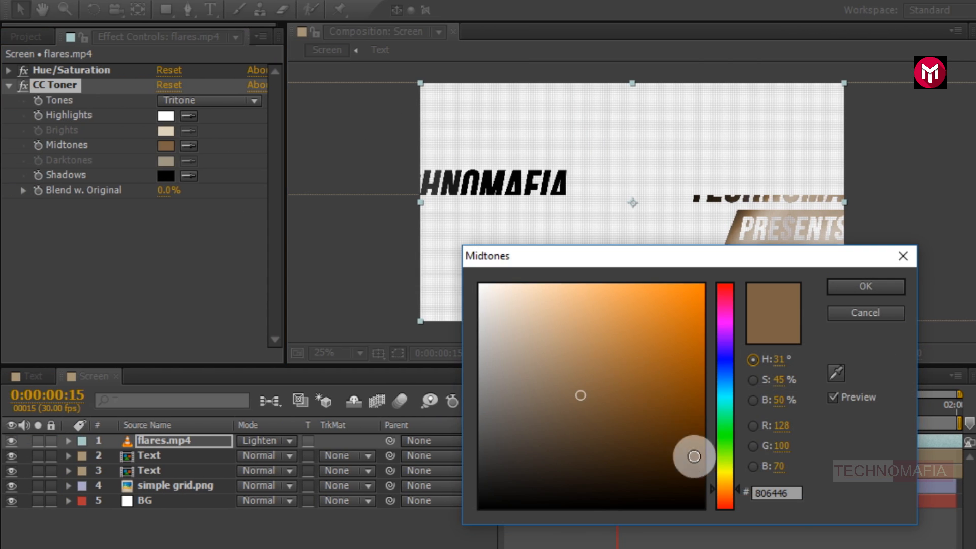
left_click(722, 492)
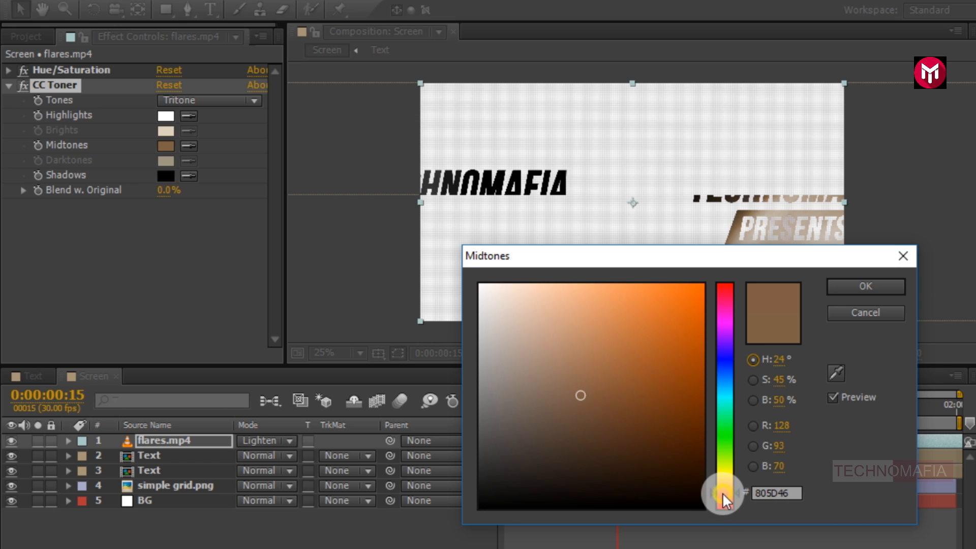
mouse_move(722, 493)
left_mouse_down()
mouse_move(724, 506)
mouse_move(720, 493)
left_mouse_up()
left_click(653, 348)
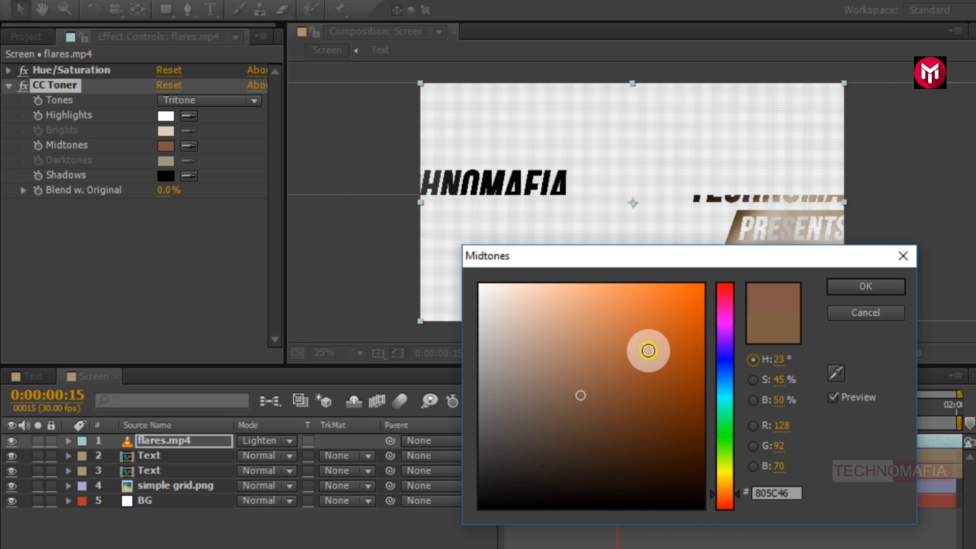
left_click_drag(653, 348, 659, 318)
left_click(856, 292)
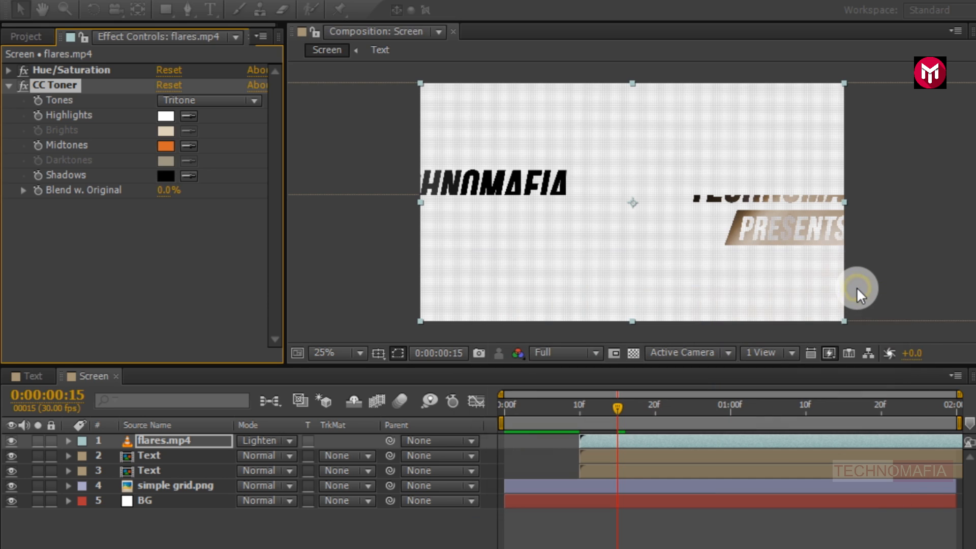
Step: Set CC Toner's Highlights color to bright yellow while viewing frame 17, collapse the effect, and preview the recolored flare animation
left_click(630, 413)
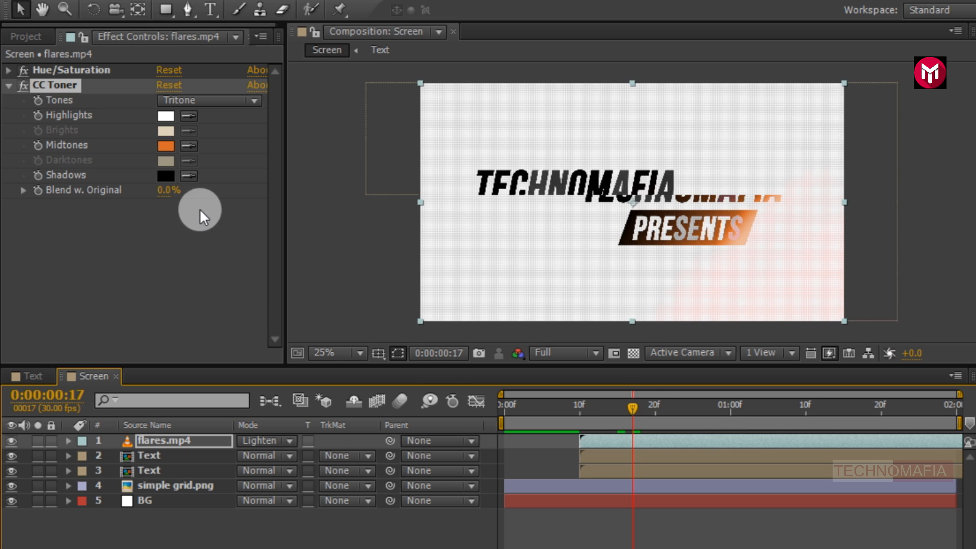
left_click(165, 120)
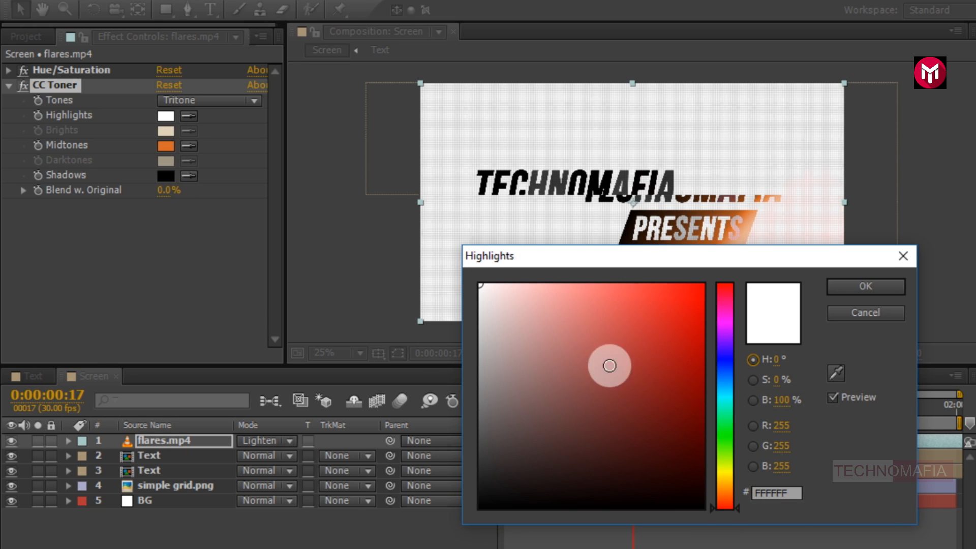
left_click_drag(725, 438, 727, 477)
left_click_drag(612, 320, 656, 289)
left_click(850, 287)
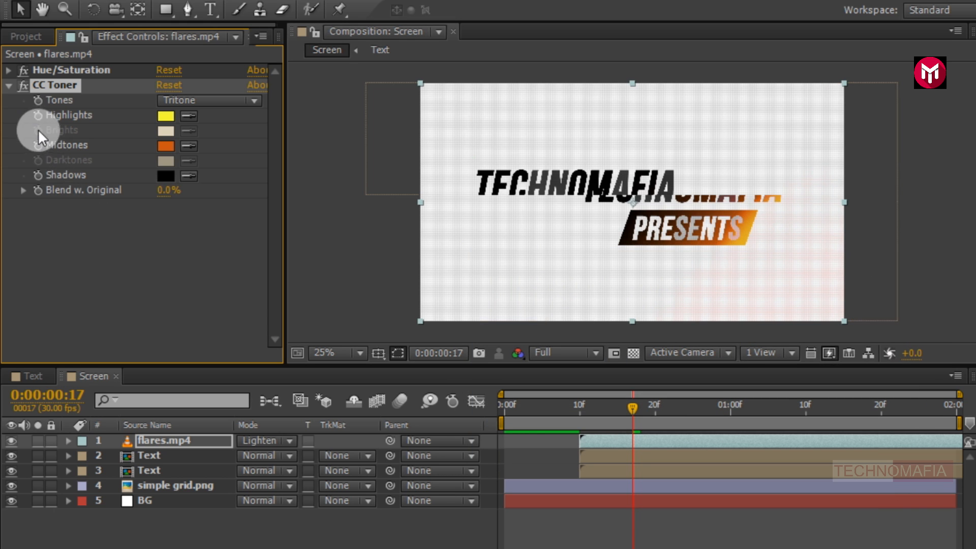
left_click(10, 85)
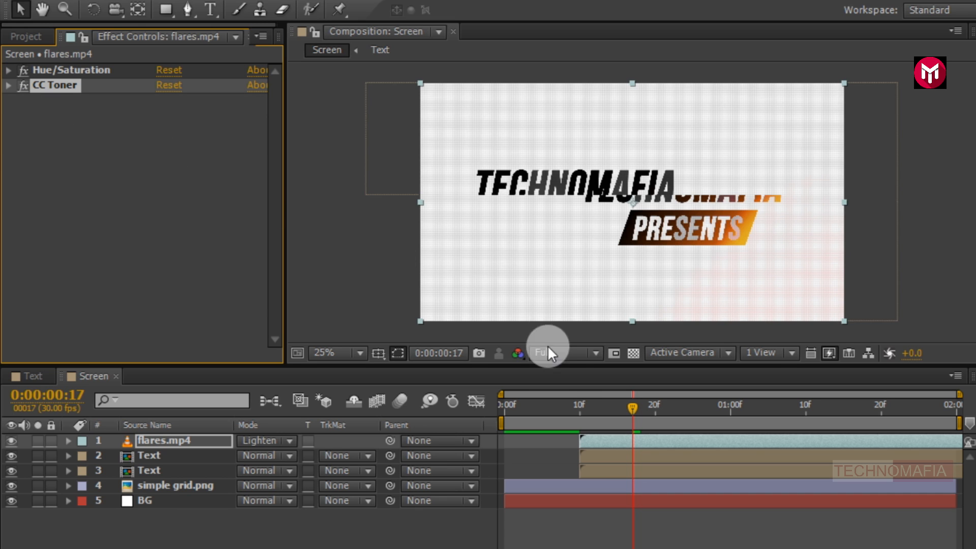
key("KP_0")
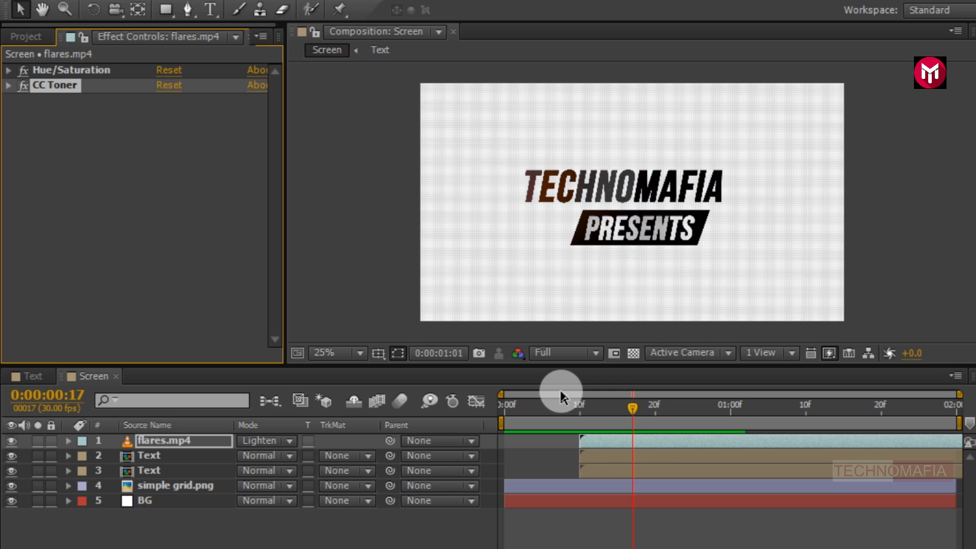
key("space")
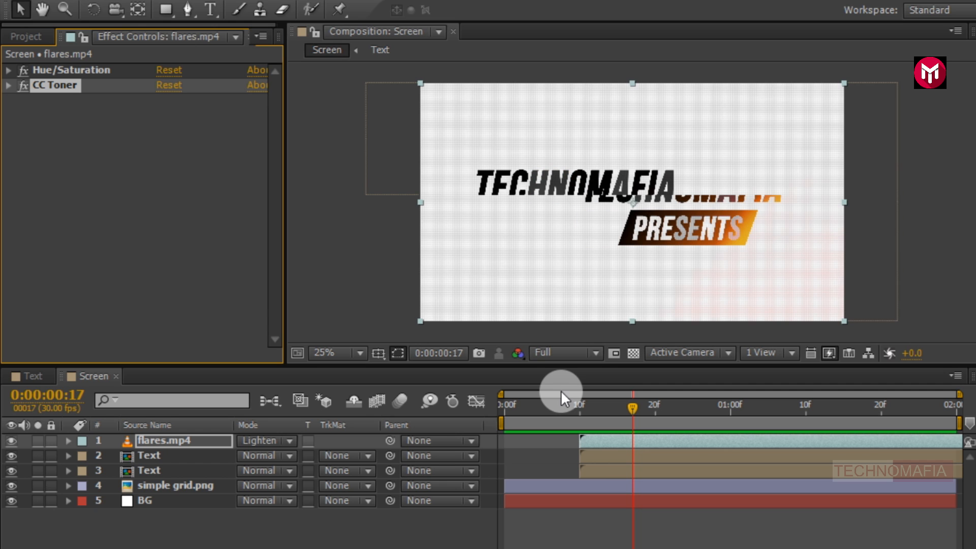
Step: Place square mask.mp4 in the Screen composition between the lower Text layer and simple grid.png, and turn off its visibility
left_click(23, 38)
left_click_drag(71, 255, 163, 474)
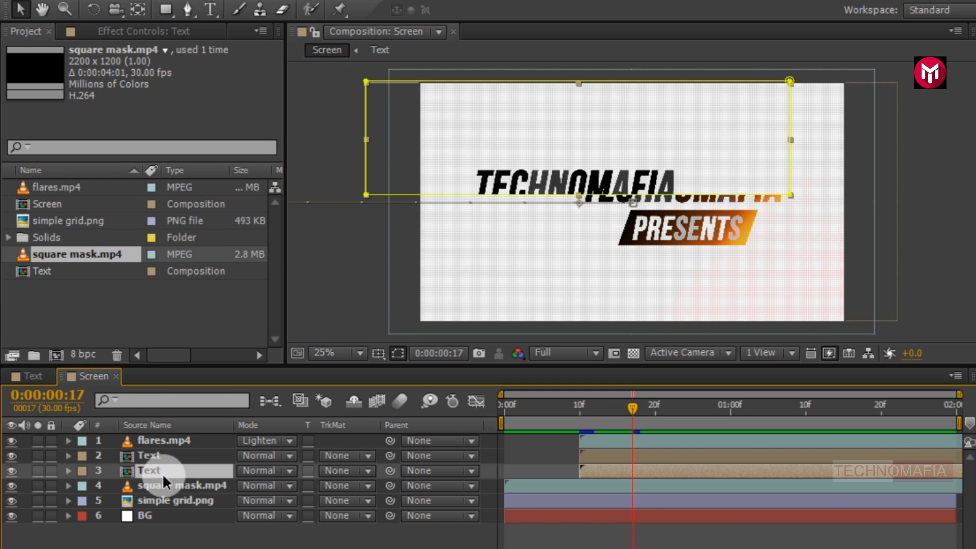
left_click(164, 480)
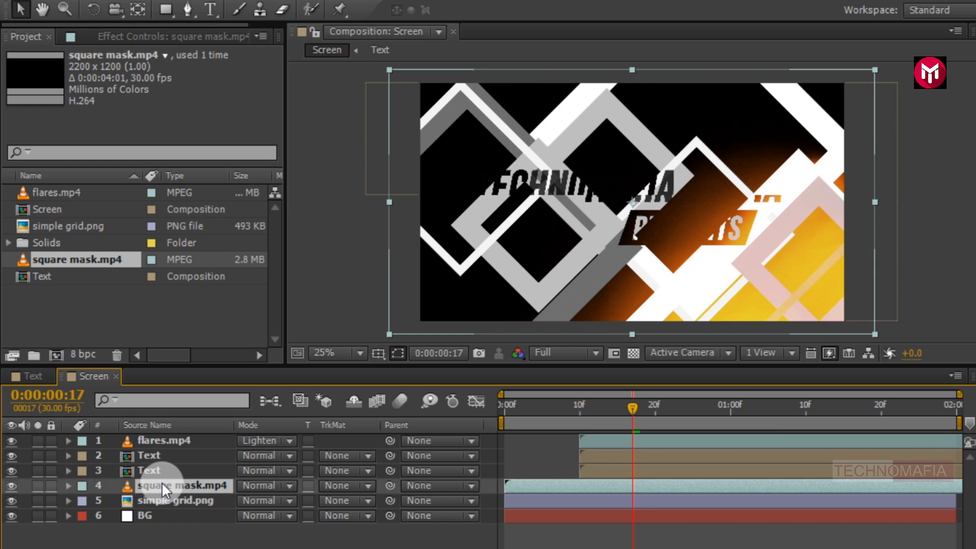
left_click(12, 486)
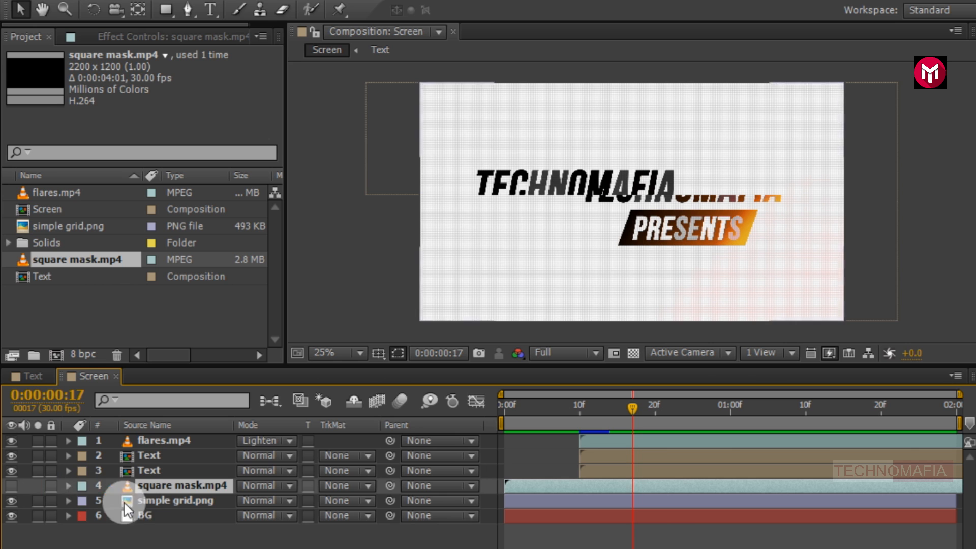
Step: Create an adjustment layer above all layers in the Screen composition and shift it to start at frame 10
right_click(197, 533)
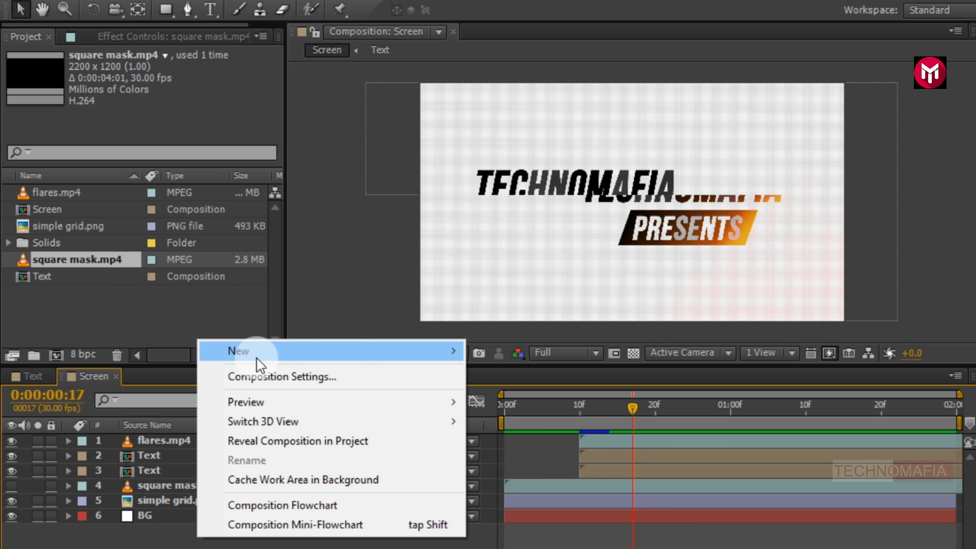
mouse_move(262, 352)
left_click(527, 490)
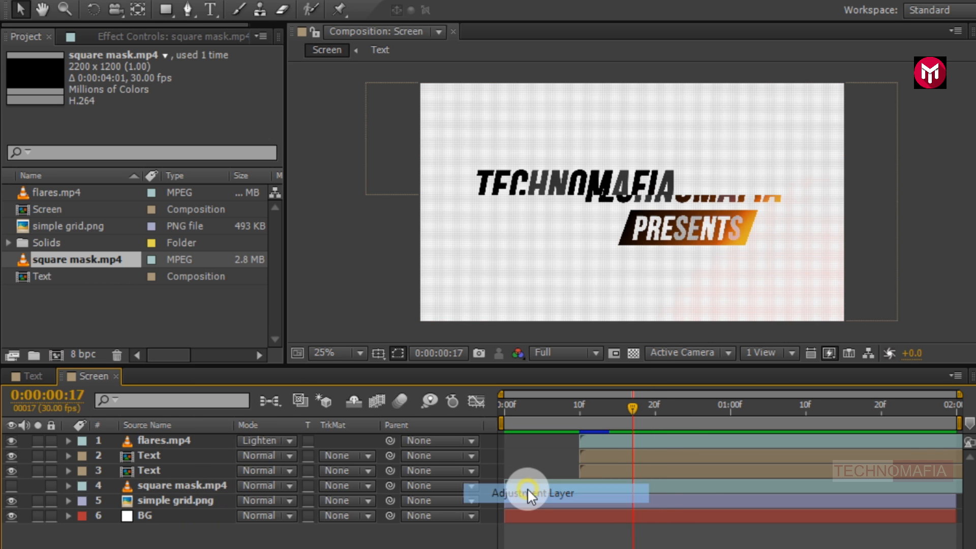
left_click_drag(522, 444, 542, 438)
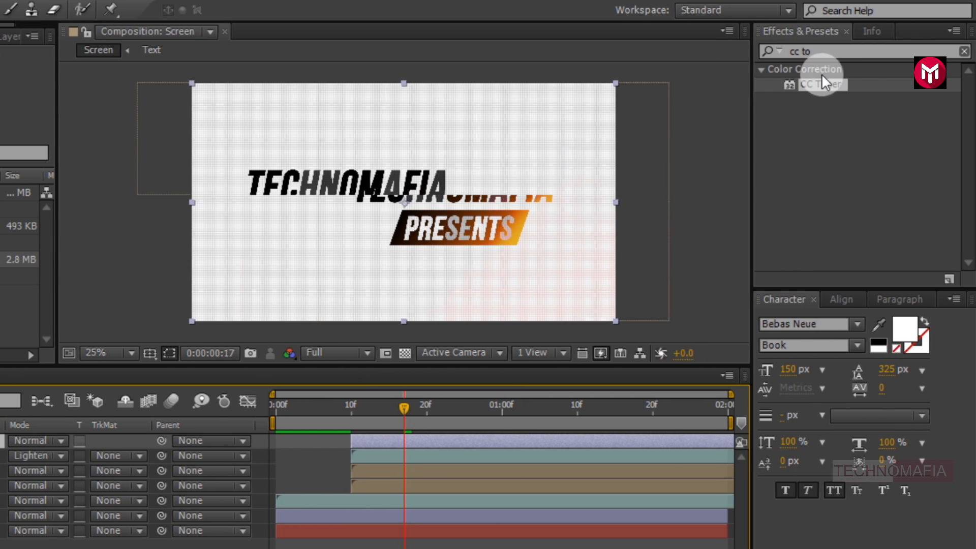
Step: Apply the Displacement Map effect to the adjustment layer and choose square mask.mp4 as its displacement map layer
left_click(847, 51)
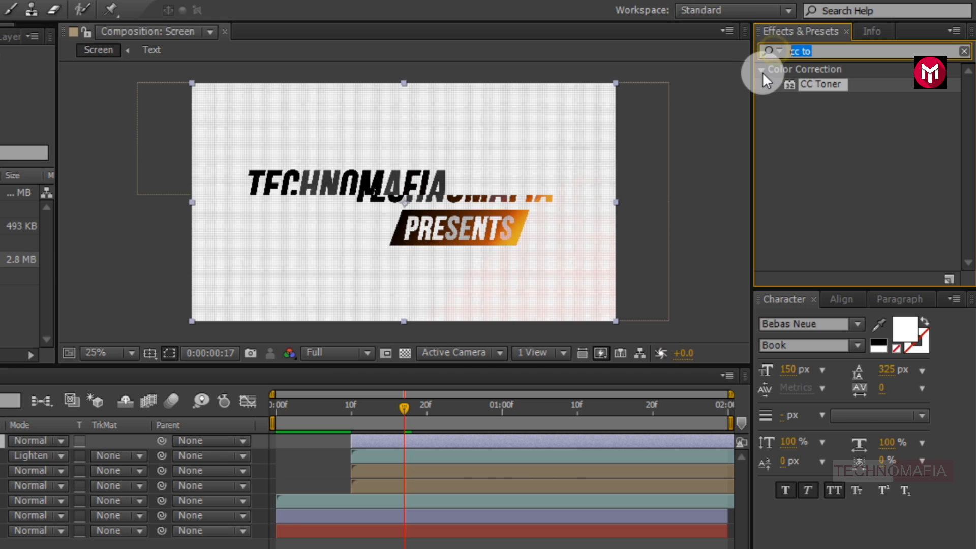
type("disp")
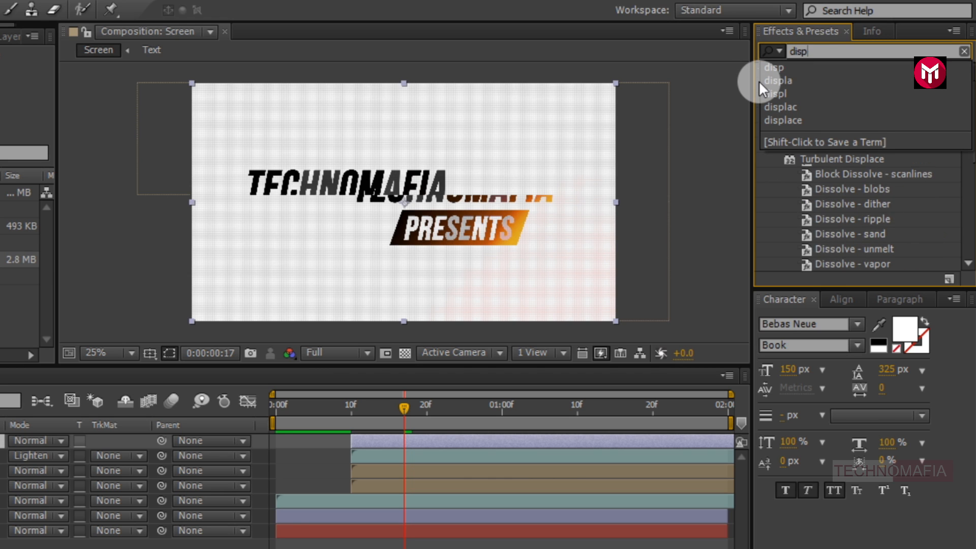
type("l")
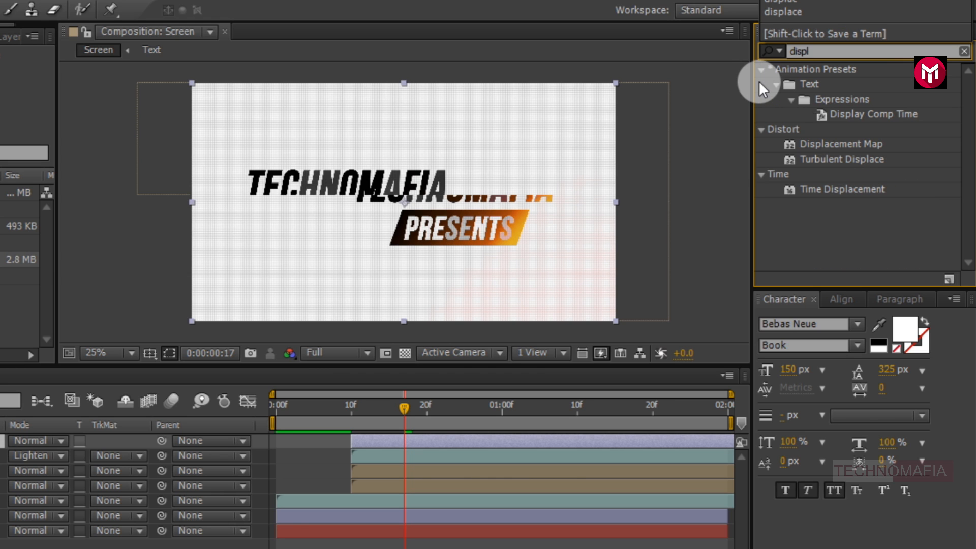
double_click(820, 145)
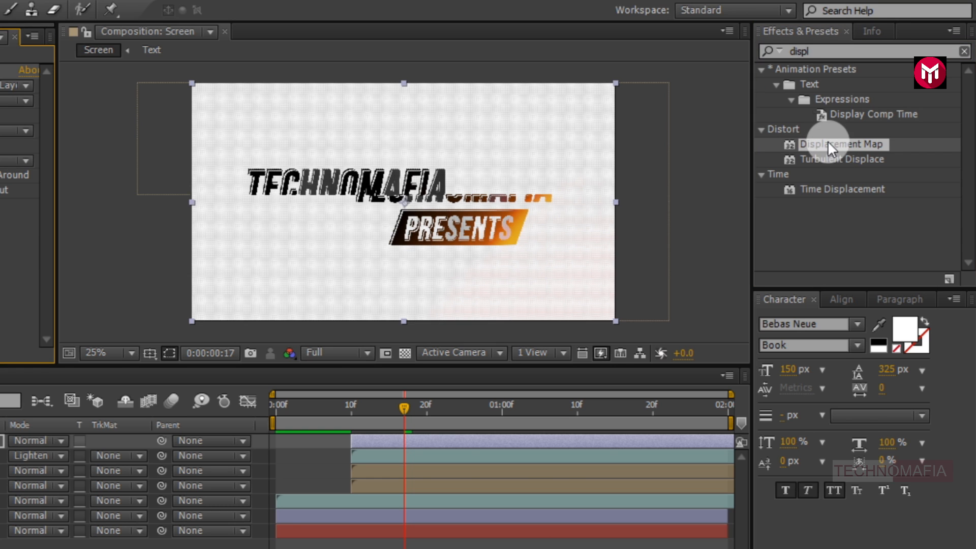
left_click(351, 407)
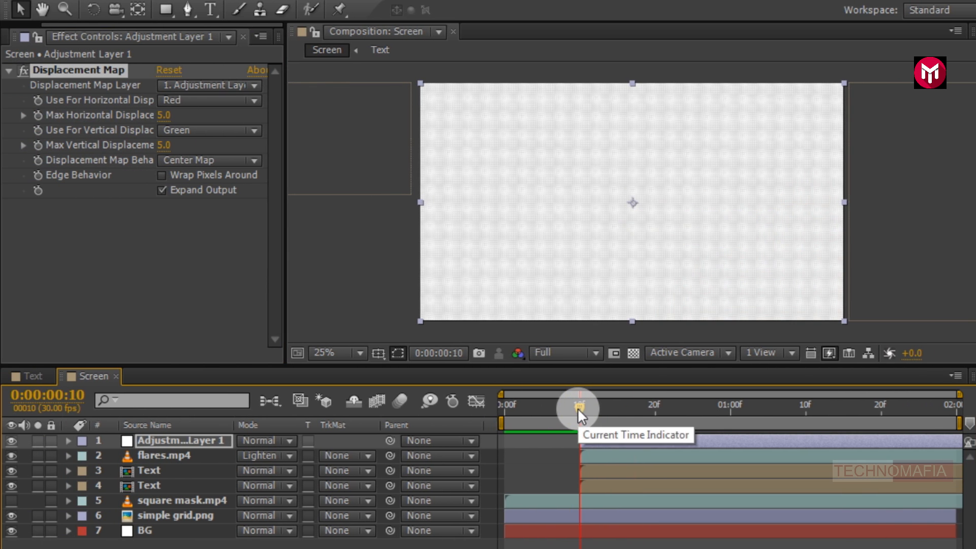
left_click(214, 86)
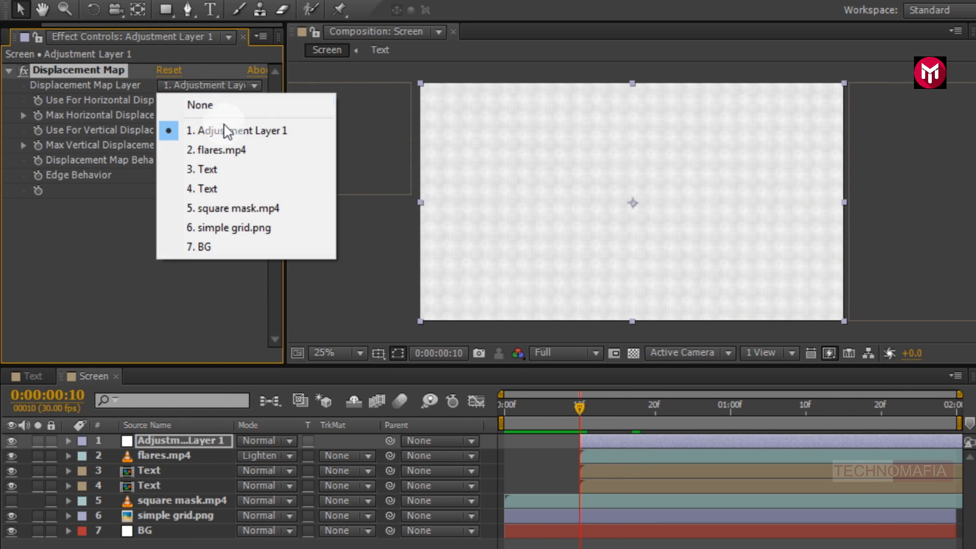
left_click(223, 208)
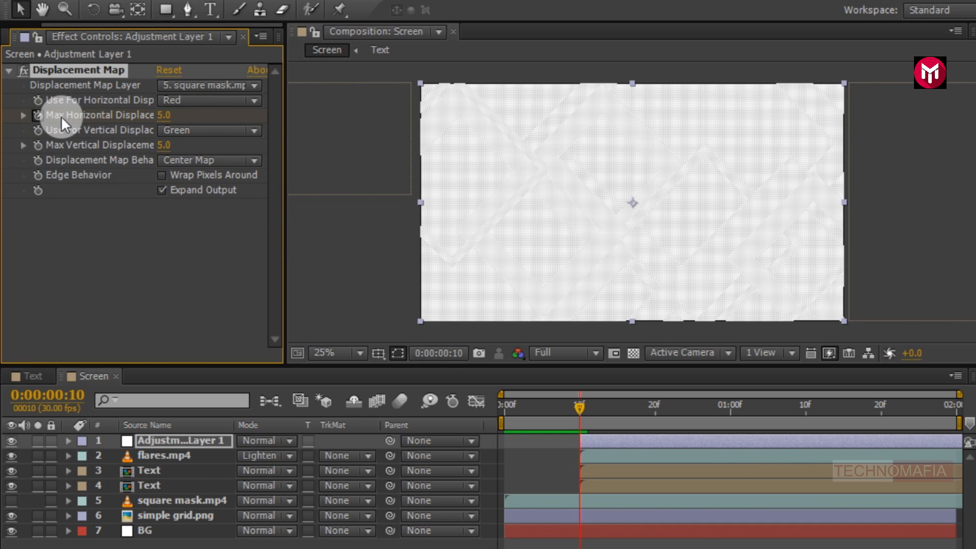
Step: Keyframe the Displacement Map's Max Horizontal Displacement at 190 on frame 10 and 0 on frame 18
left_click(162, 115)
type("190")
key("Return")
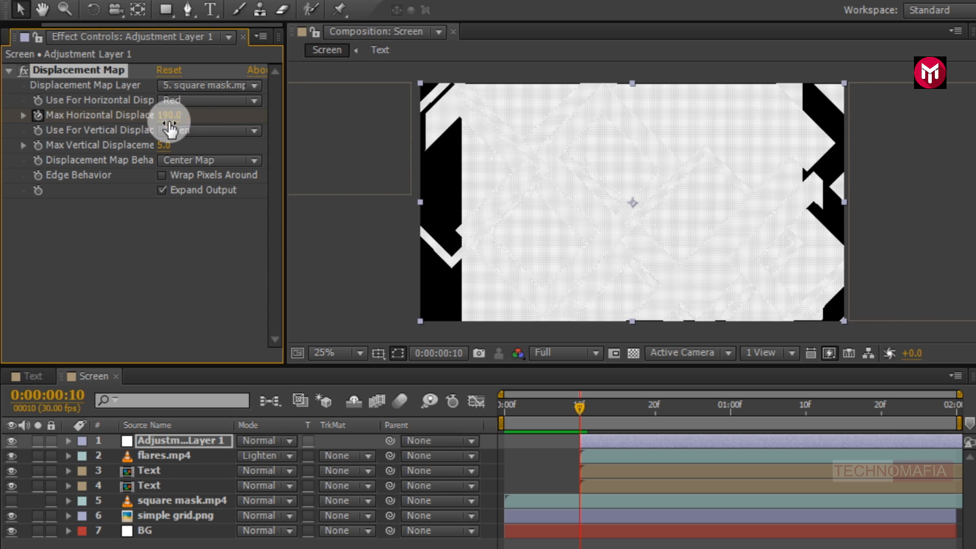
left_click(641, 406)
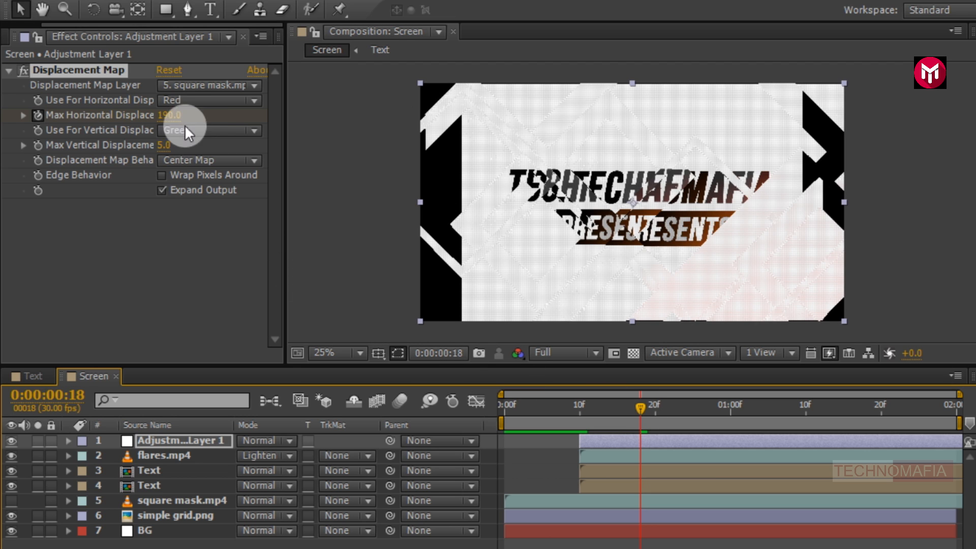
left_click(171, 115)
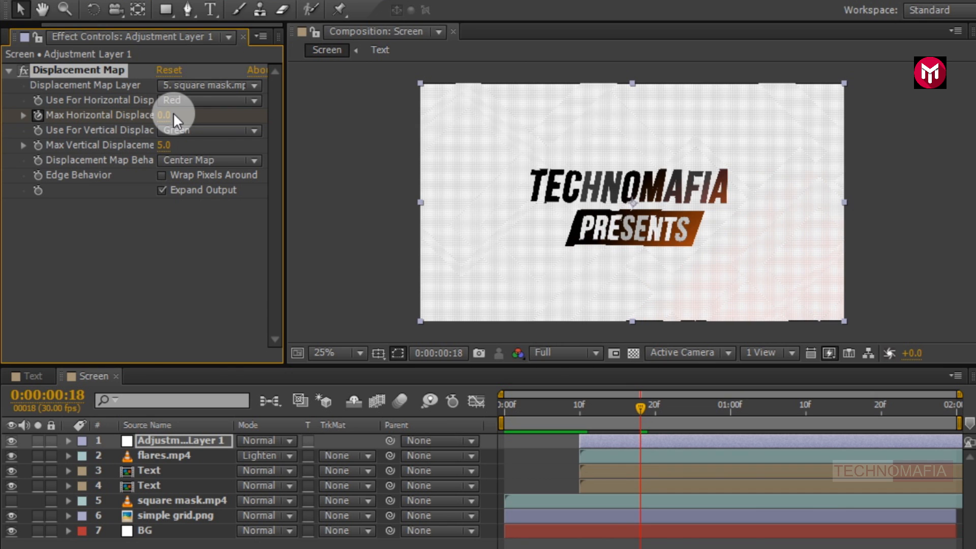
Step: Set the Displacement Map's Max Vertical Displacement to 0 and enable Wrap Pixels Around for its edge behavior
left_click(164, 146)
type("0")
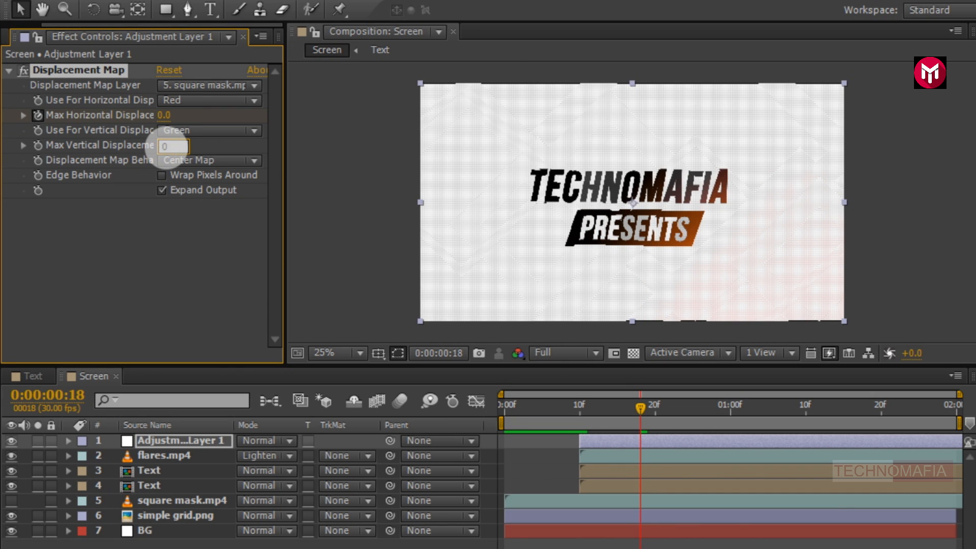
key("Return")
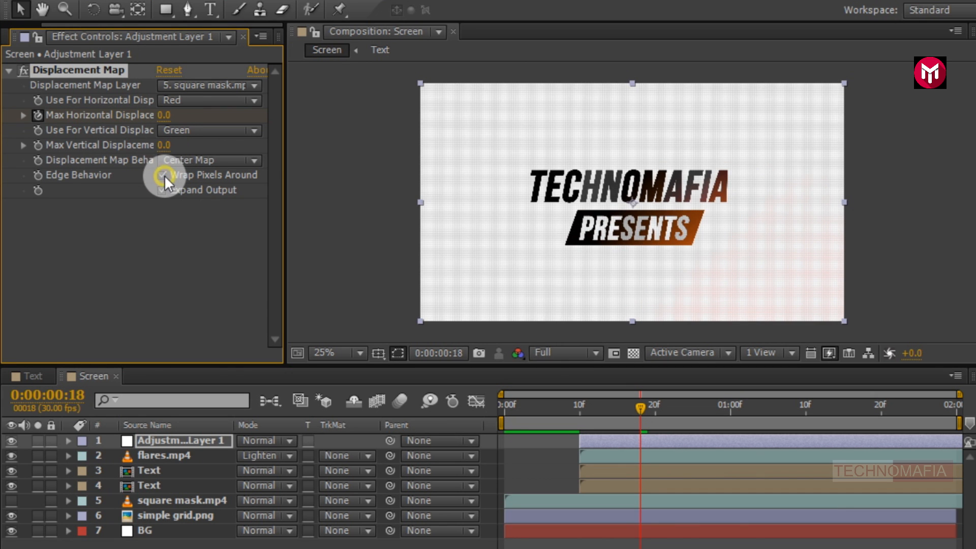
Step: Return to frame 10 and scale the simple grid.png layer to 120% to extend it past the frame edges
left_click(579, 408)
key("s")
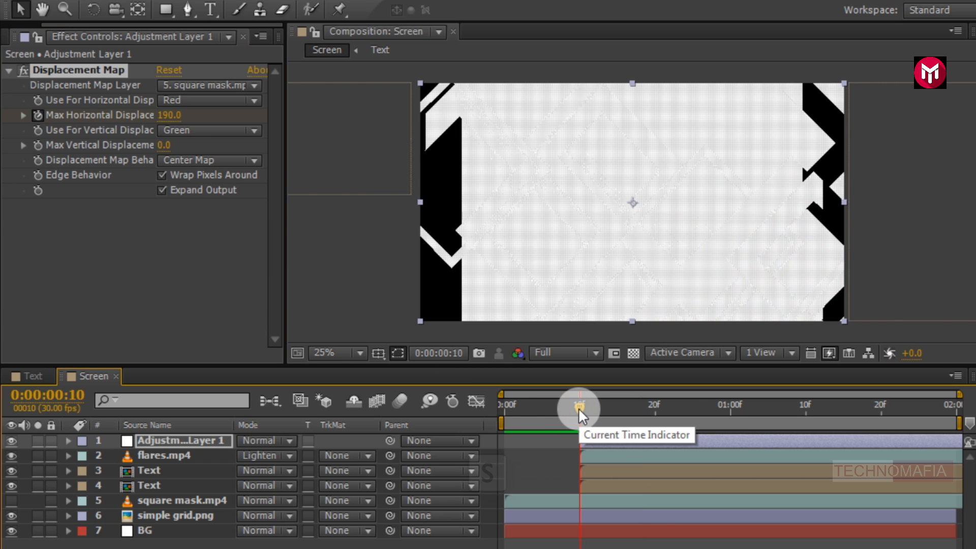
left_click(161, 520)
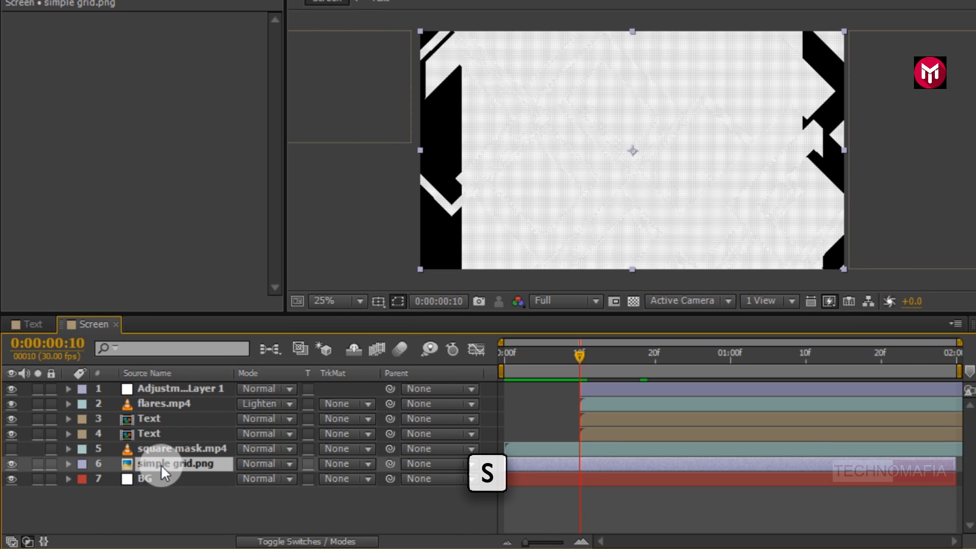
key("s")
left_click(262, 478)
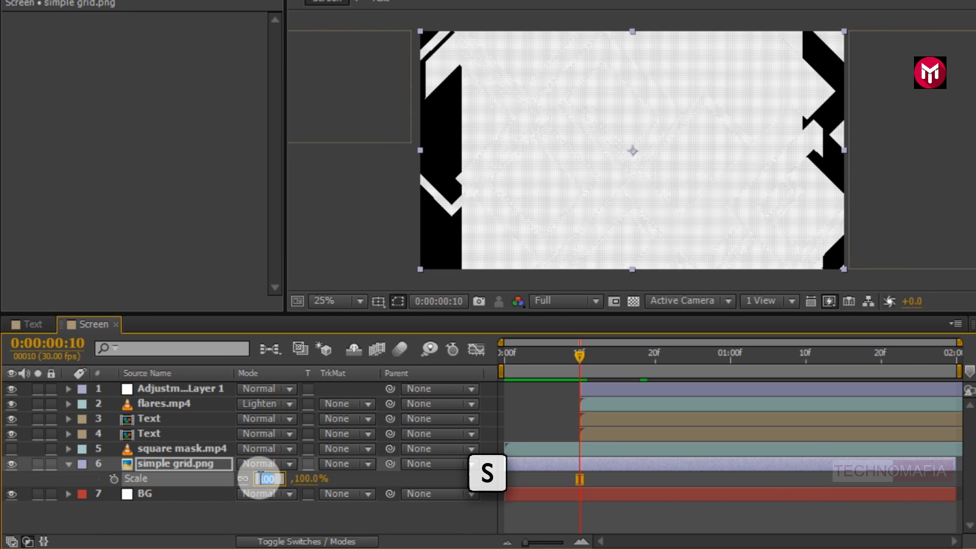
type("120")
key("Return")
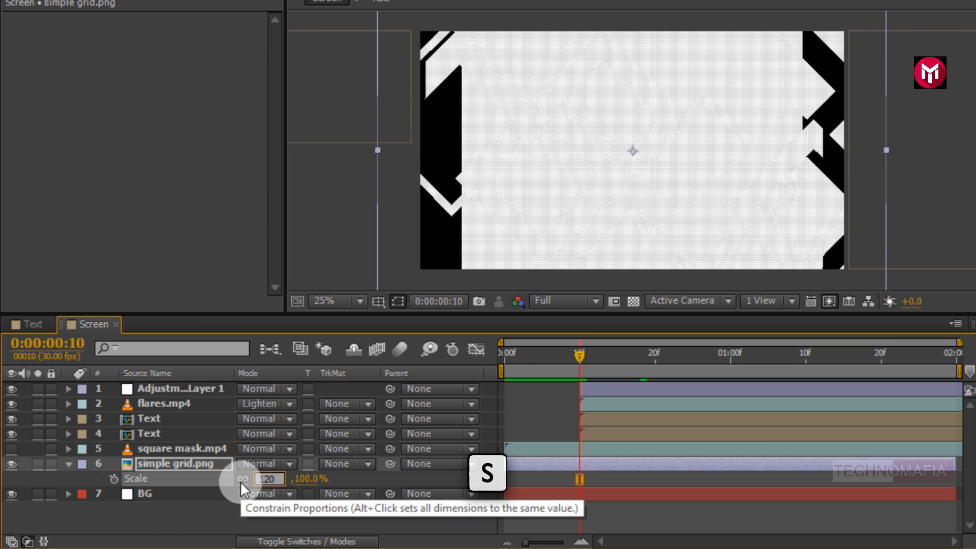
Step: Scale the BG layer to 120% and collapse the scale properties of BG and simple grid.png
left_click(163, 495)
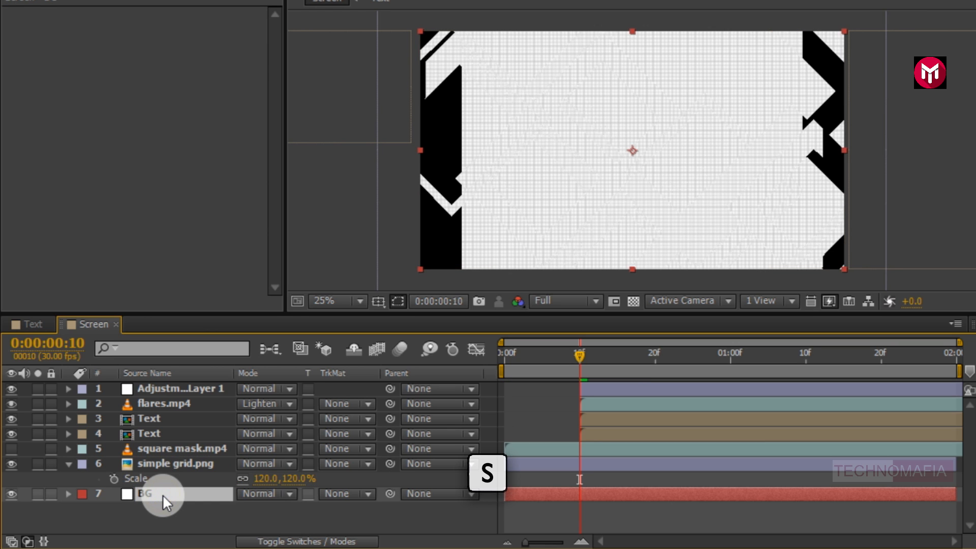
key("s")
left_click(261, 509)
type("120")
key("Return")
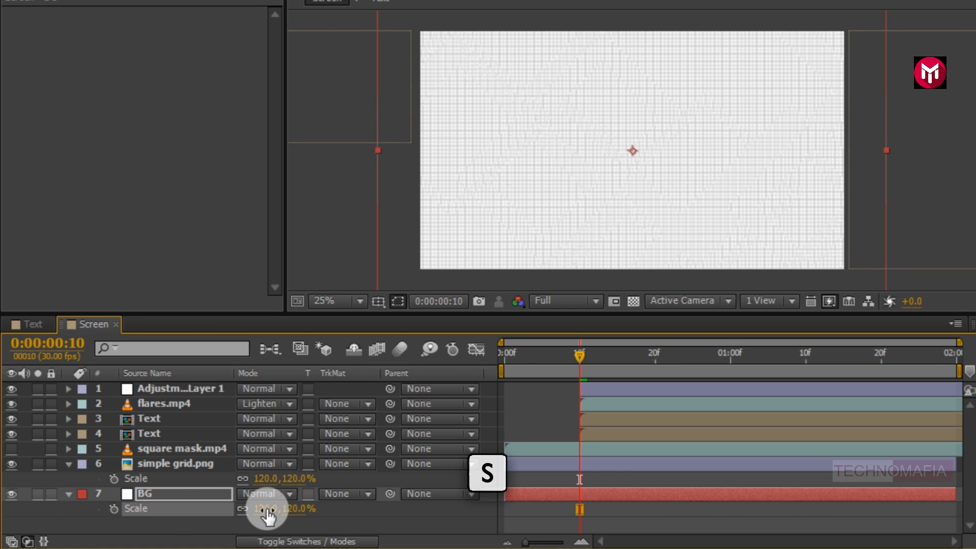
left_click(68, 493)
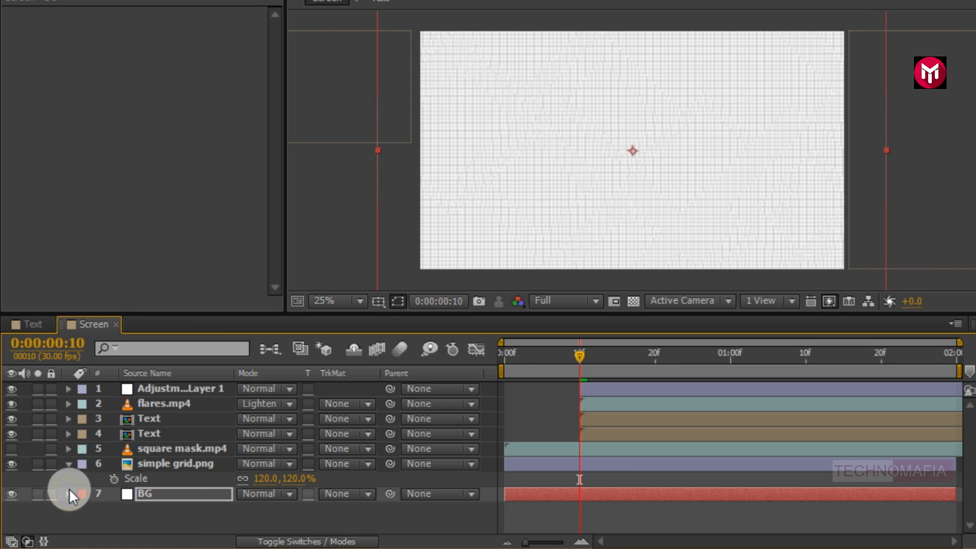
left_click(69, 463)
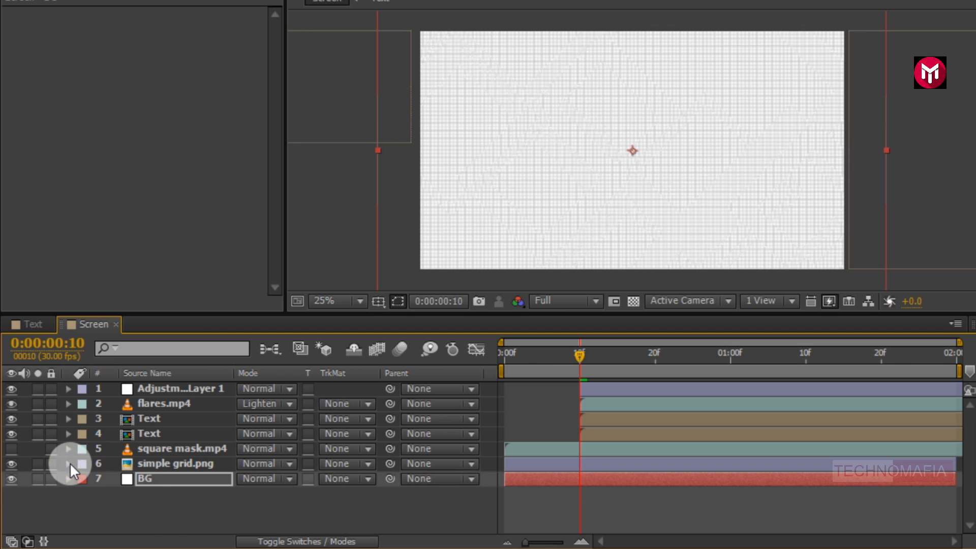
left_click(148, 498)
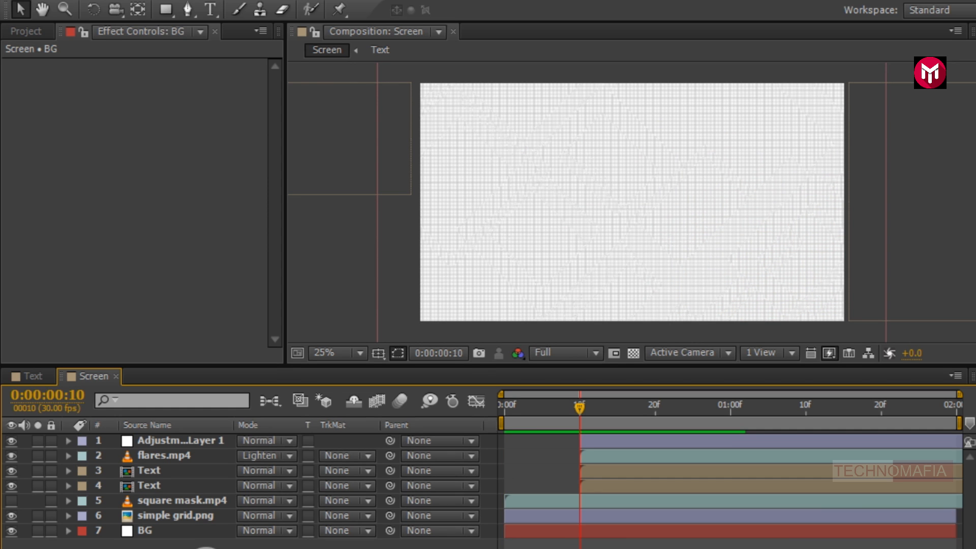
Step: Create a black 1920 × 1080 px solid named Frame in the Screen composition
right_click(206, 509)
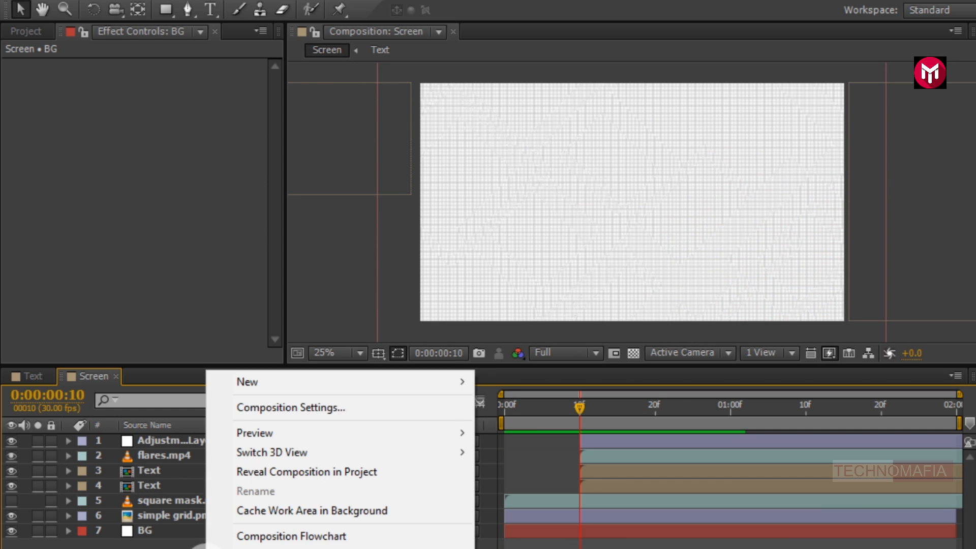
mouse_move(260, 332)
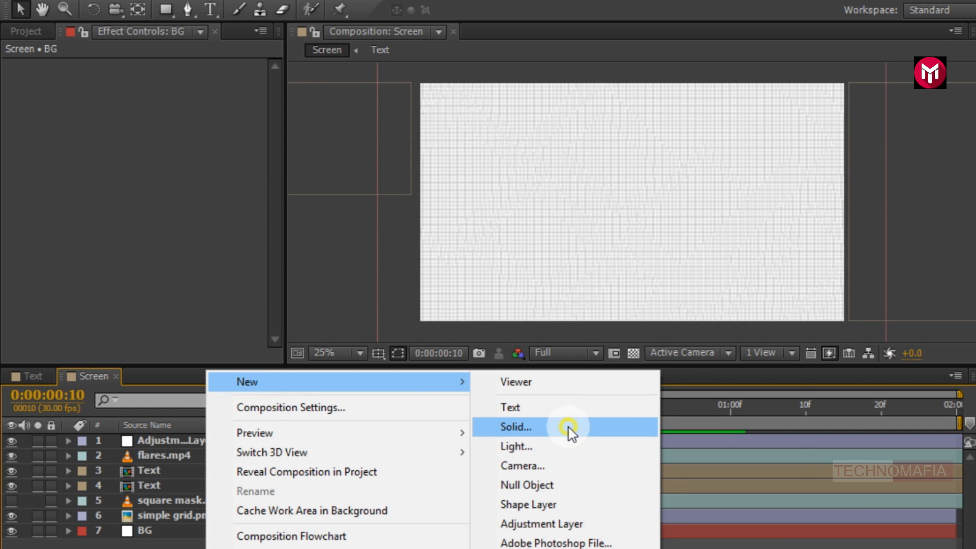
left_click(568, 427)
type("Frame")
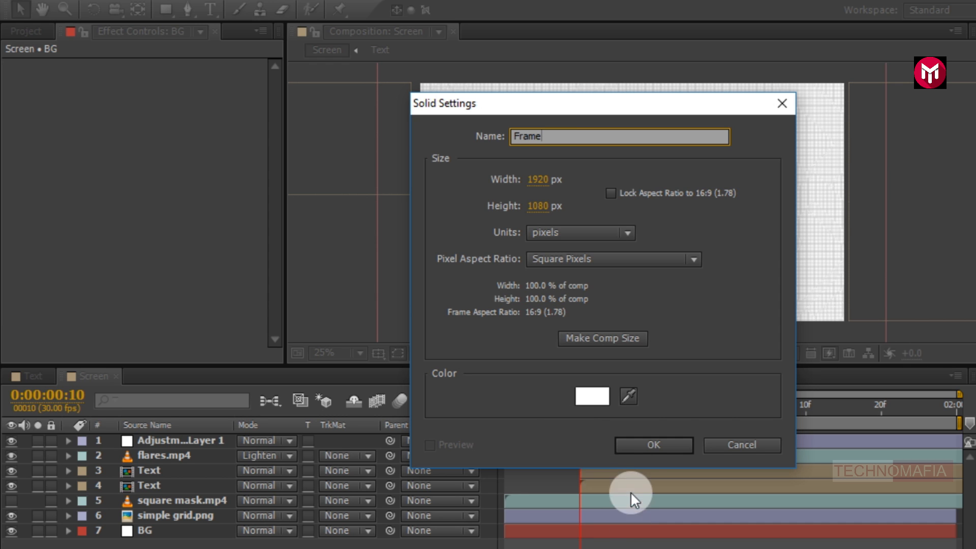
left_click(594, 395)
left_click(614, 495)
left_click_drag(614, 495, 618, 514)
left_click(830, 287)
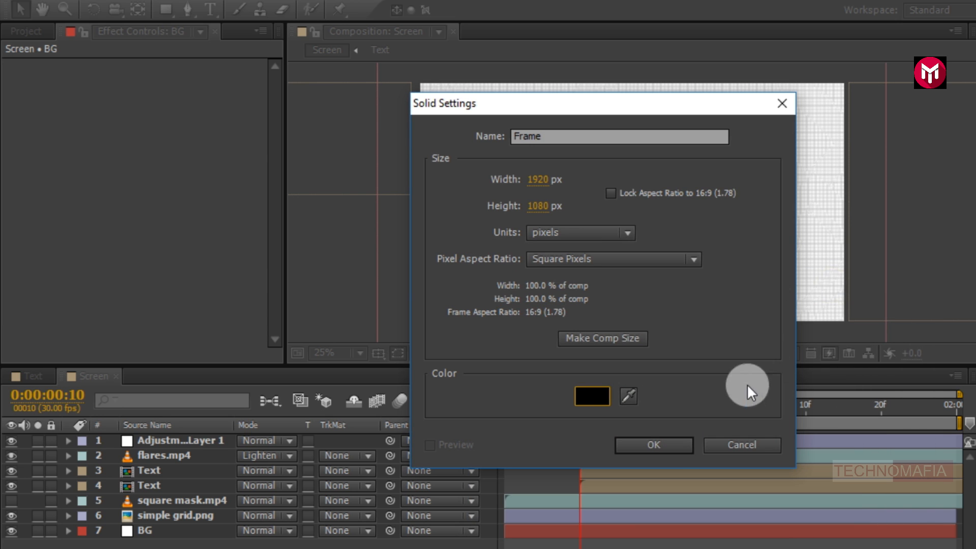
left_click(675, 444)
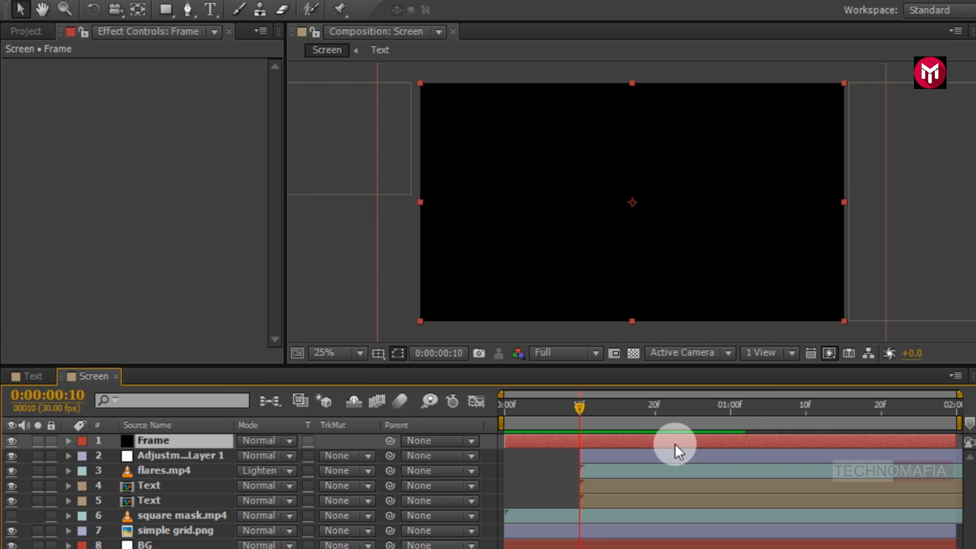
Step: Show the Title/Action Safe guides and draw a full-width rectangular mask on the Frame solid between the upper and lower title-safe lines
left_click(378, 356)
left_click(383, 374)
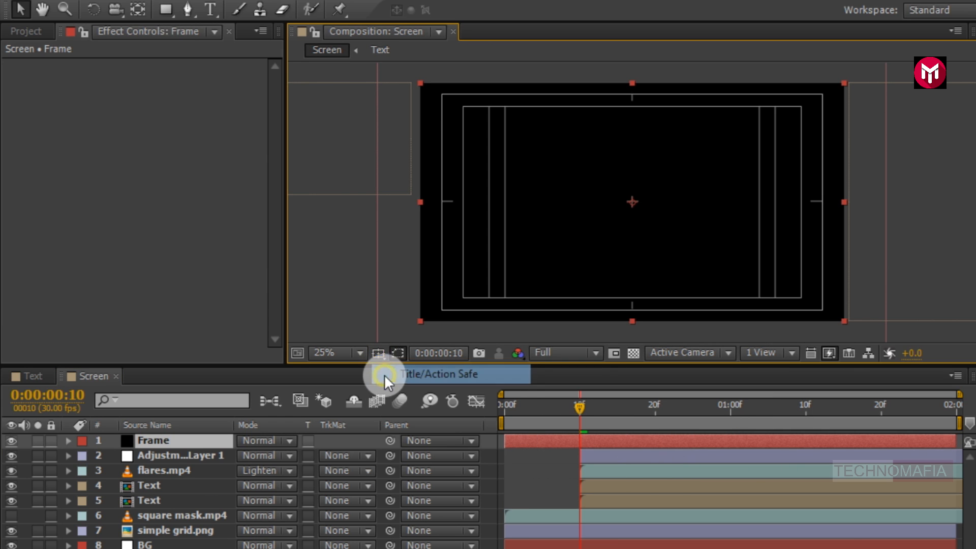
left_click(165, 9)
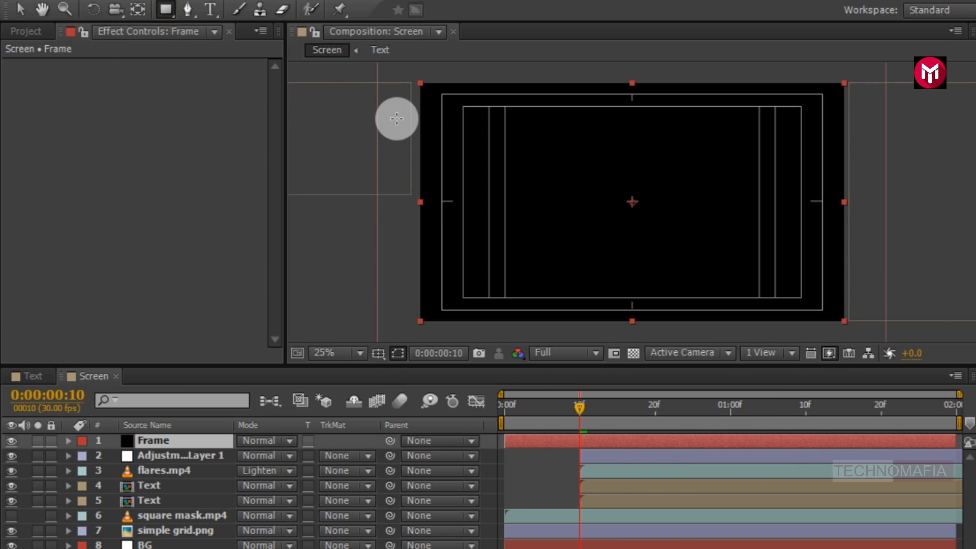
mouse_move(402, 109)
left_mouse_down()
mouse_move(540, 108)
mouse_move(834, 132)
mouse_move(847, 213)
mouse_move(839, 299)
left_mouse_up()
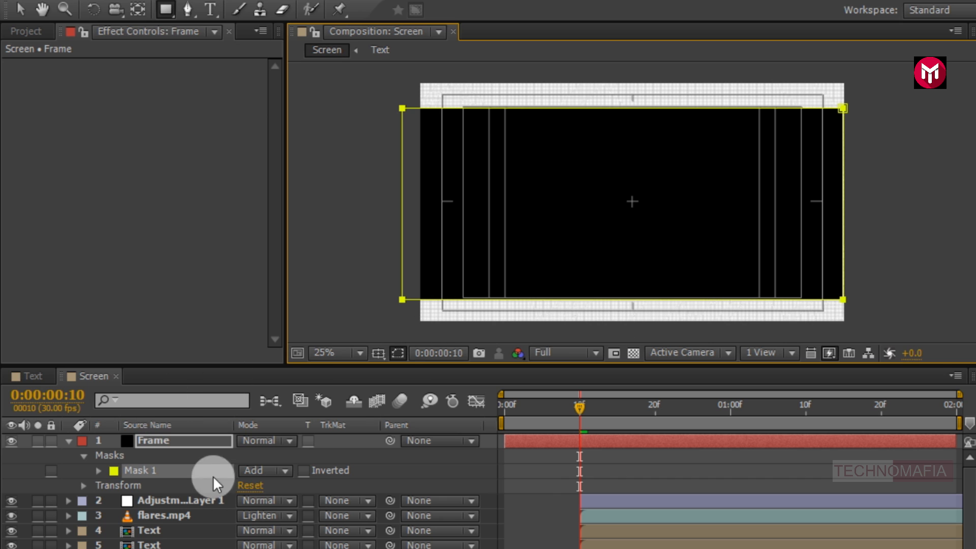
Step: Set the Frame layer's Mask 1 mode to Subtract to form letterbox bars and hide the Title/Action Safe guides
left_click(254, 472)
left_click(258, 373)
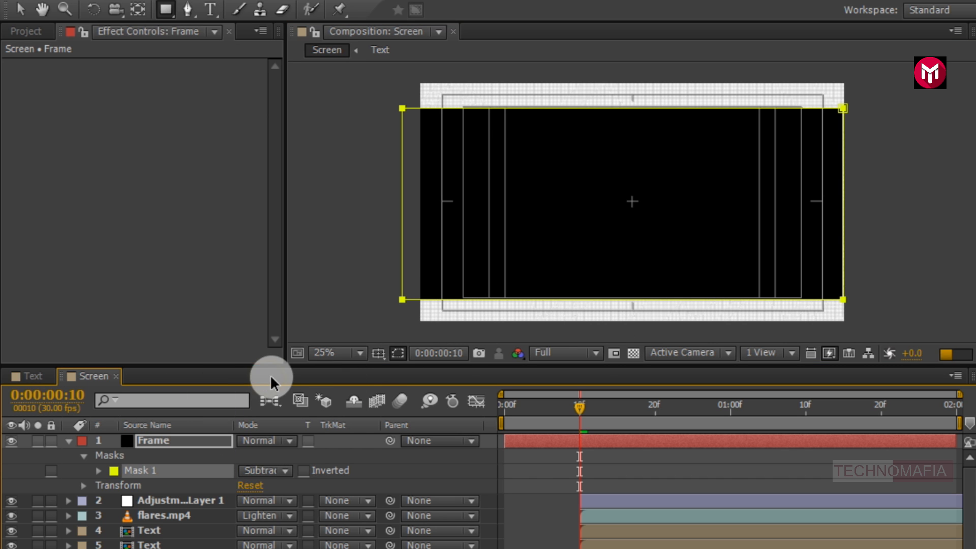
left_click(379, 355)
left_click(393, 373)
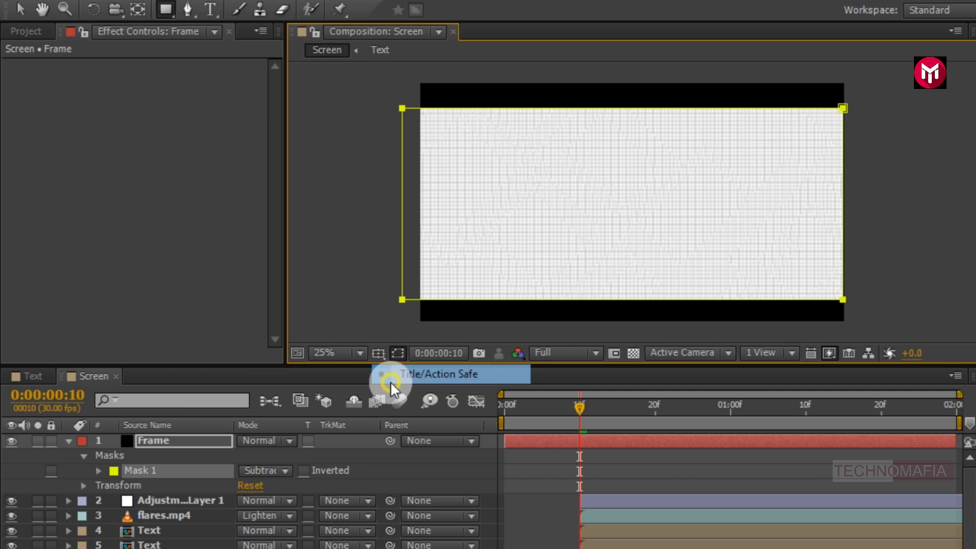
Step: Collapse the Frame layer and preview the Screen composition from frame 0
left_click(69, 442)
left_click(504, 404)
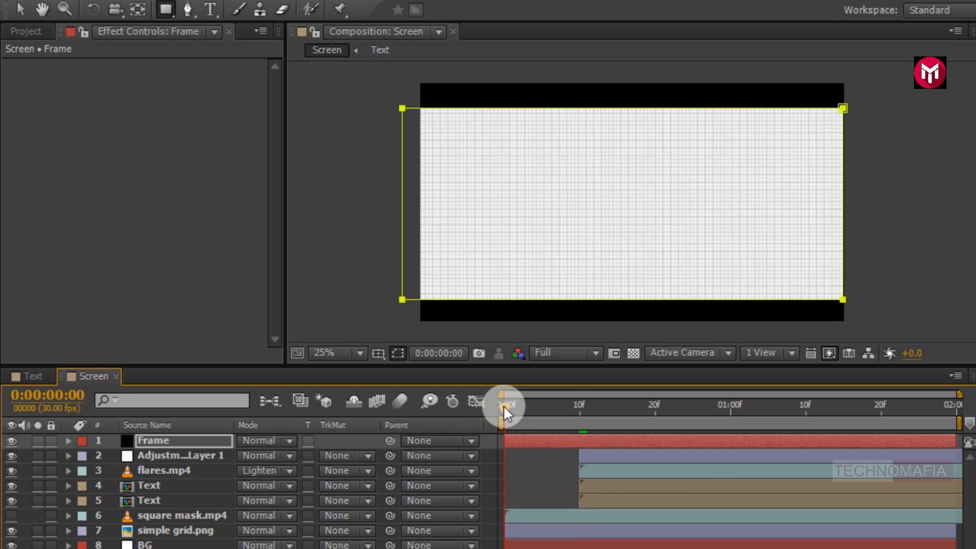
key("space")
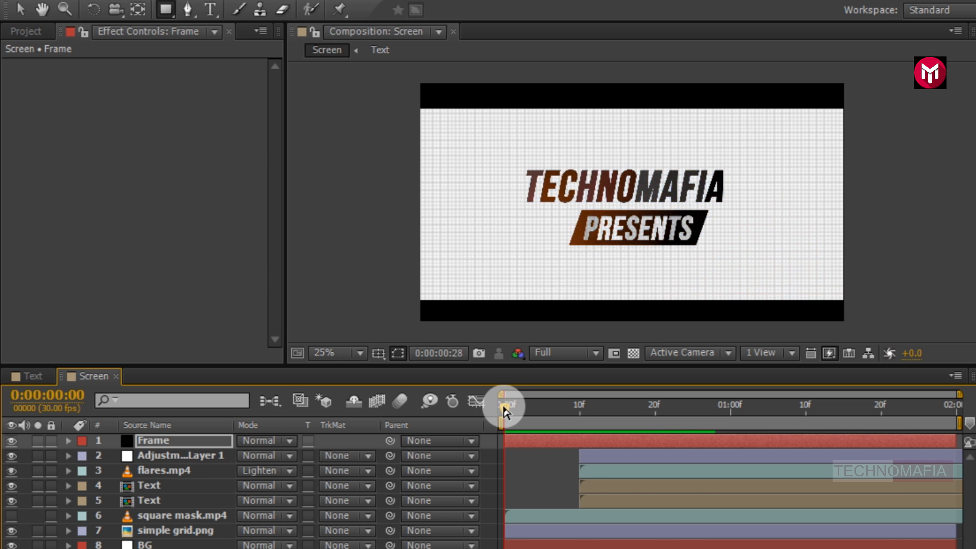